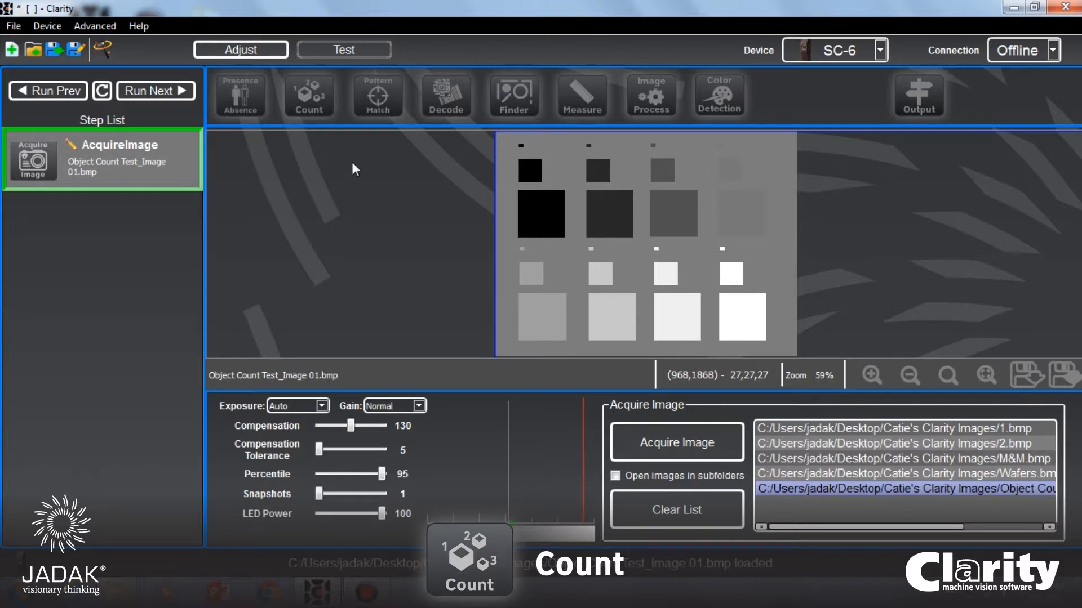
# - Add a Count step and fit its region of interest around the light squares in the lower half of the image
pyautogui.click(323, 103)
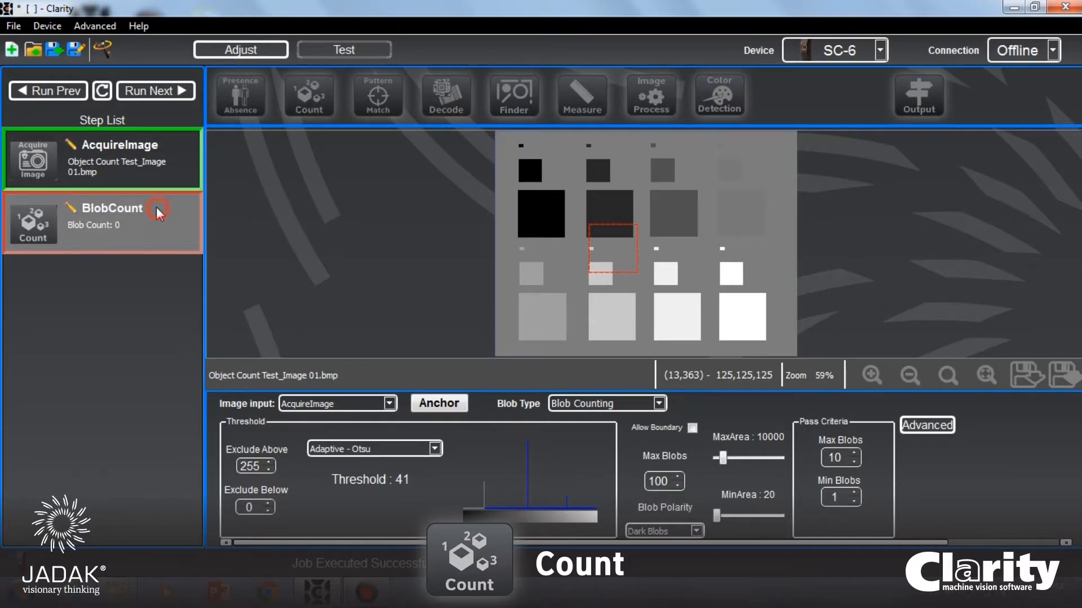
pyautogui.click(142, 177)
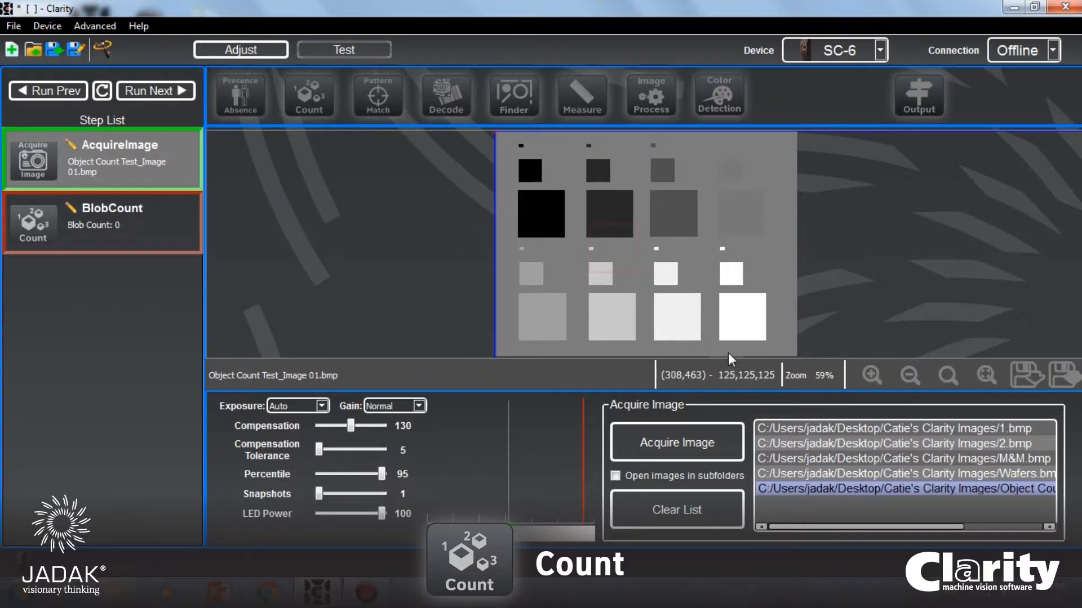
pyautogui.click(169, 228)
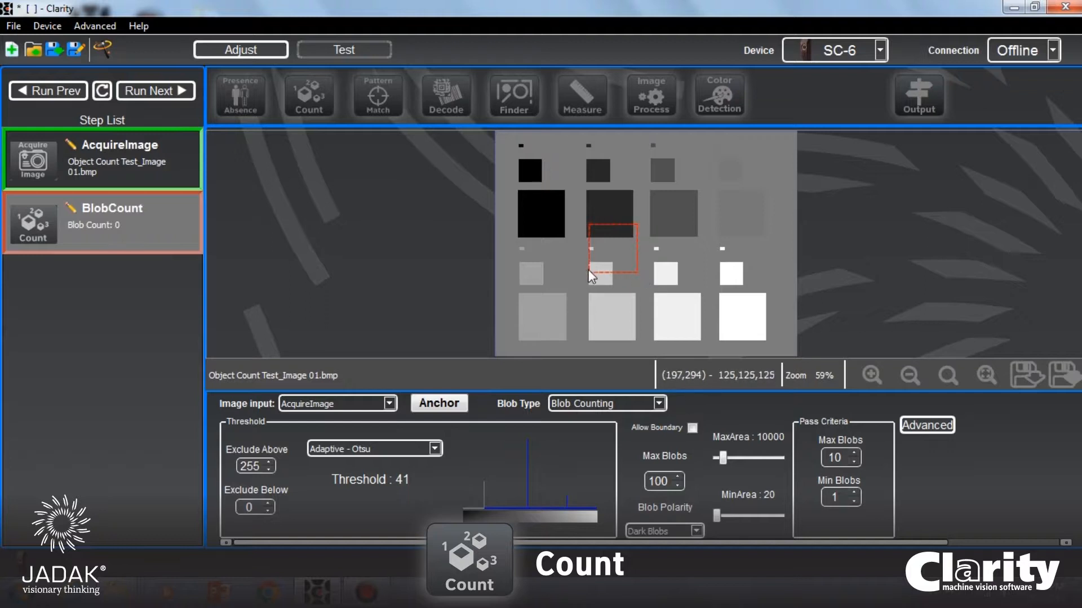
pyautogui.moveTo(590, 273); pyautogui.dragTo(506, 350)
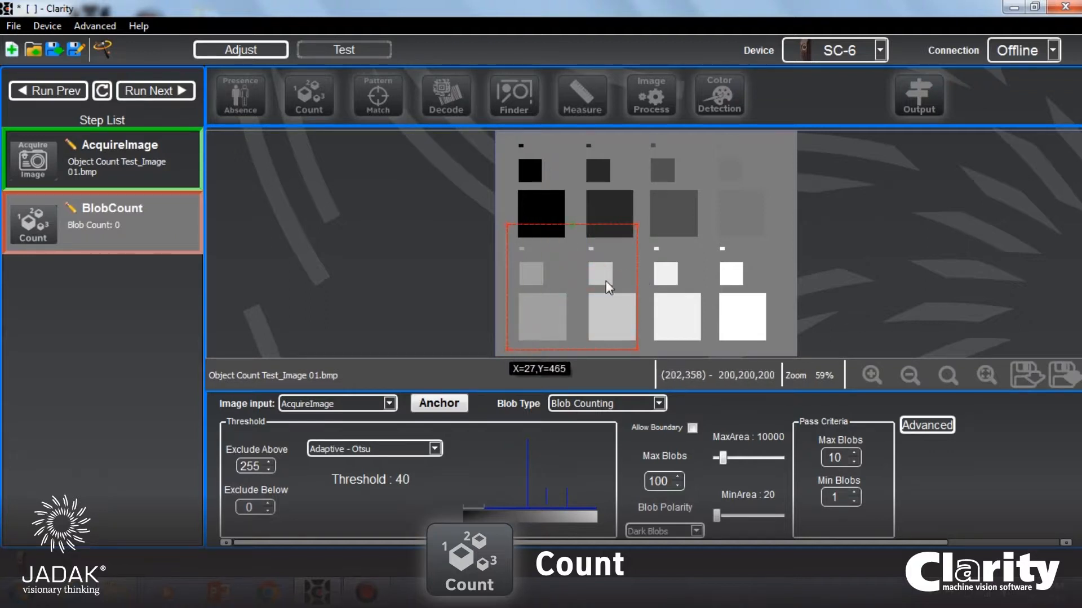
pyautogui.moveTo(637, 225); pyautogui.dragTo(775, 240)
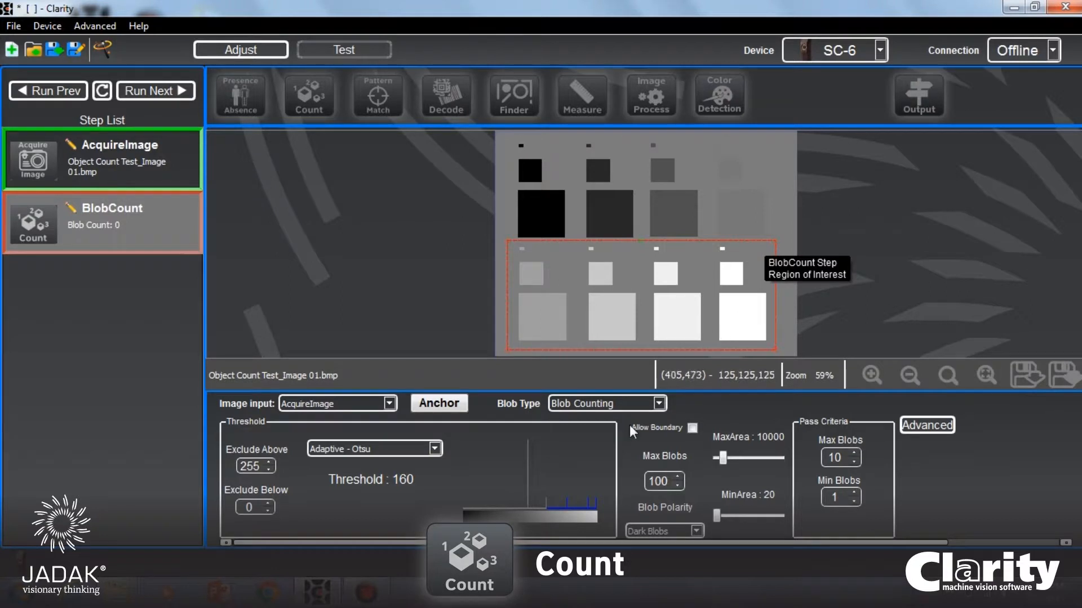
# - Try the Boundary Counting blob type and examine the outlines around the light squares
pyautogui.click(657, 407)
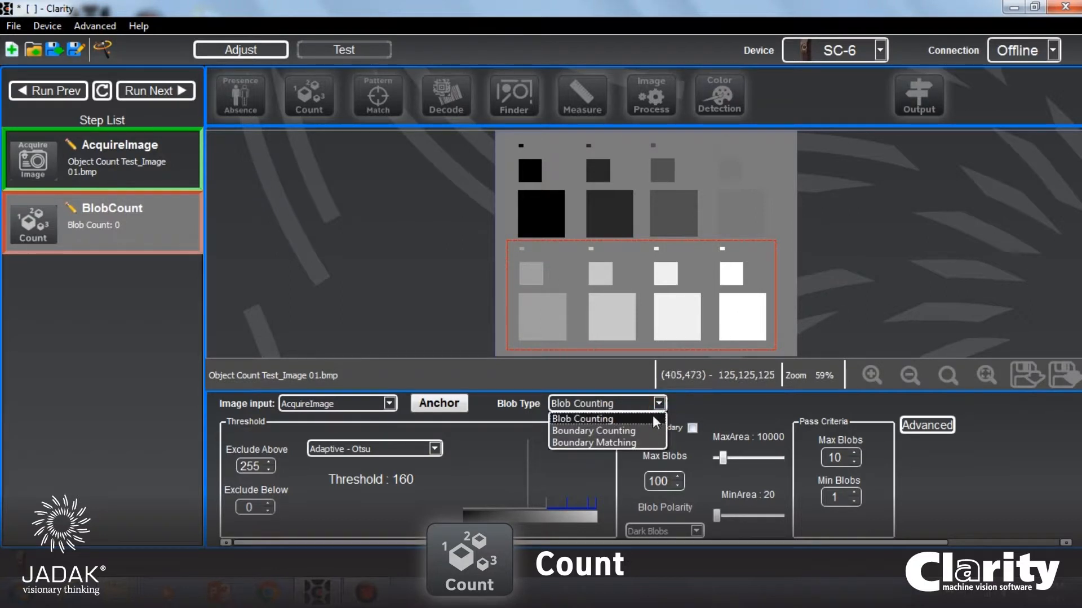
pyautogui.click(631, 420)
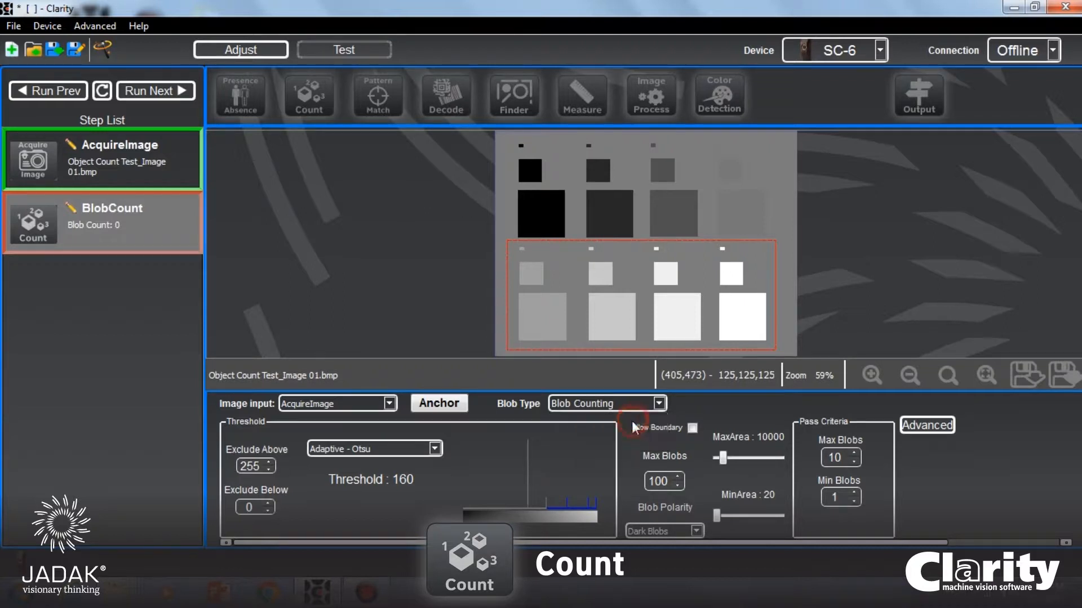
pyautogui.click(658, 405)
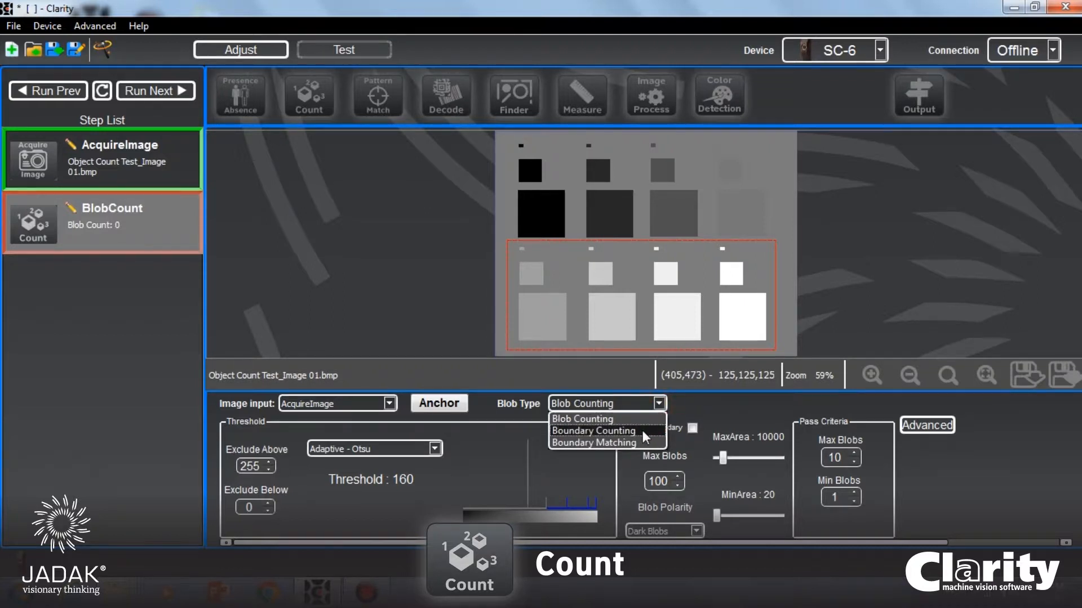
pyautogui.click(642, 430)
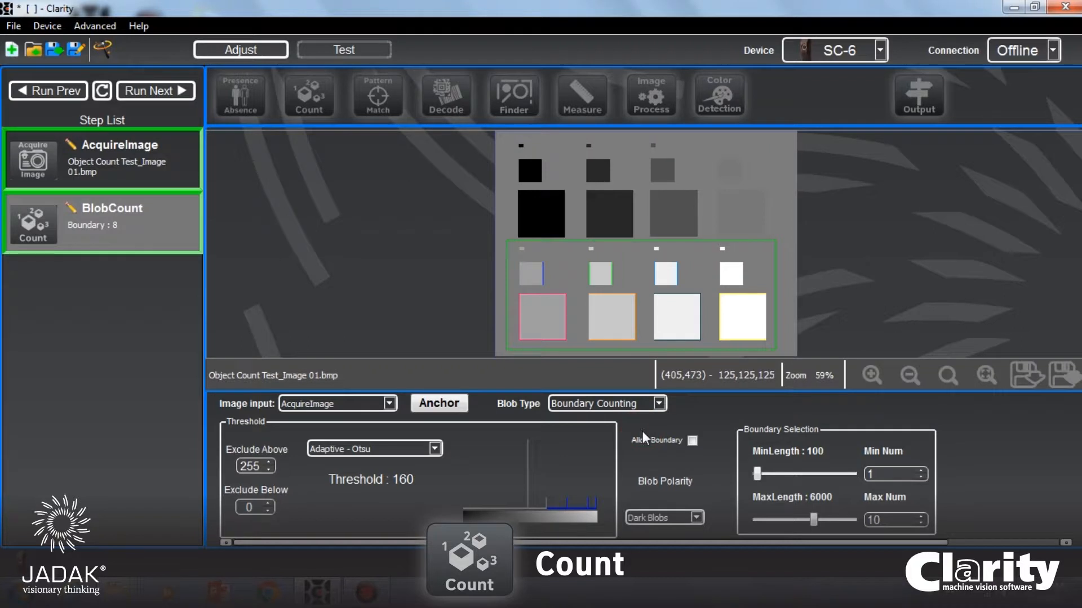
pyautogui.scroll(3, 721, 312)
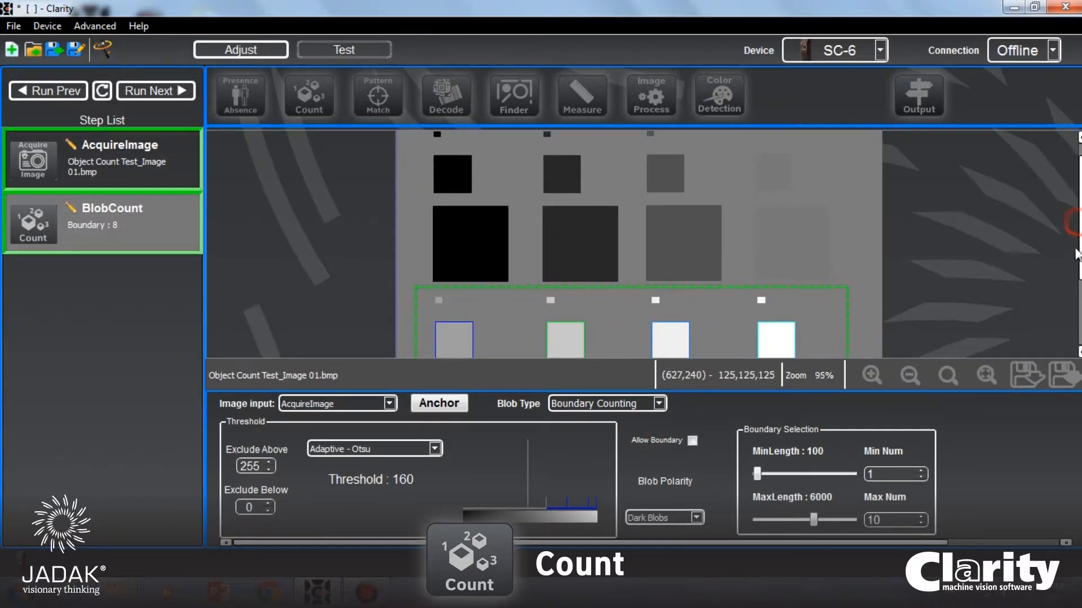
pyautogui.moveTo(1079, 251); pyautogui.dragTo(1079, 307)
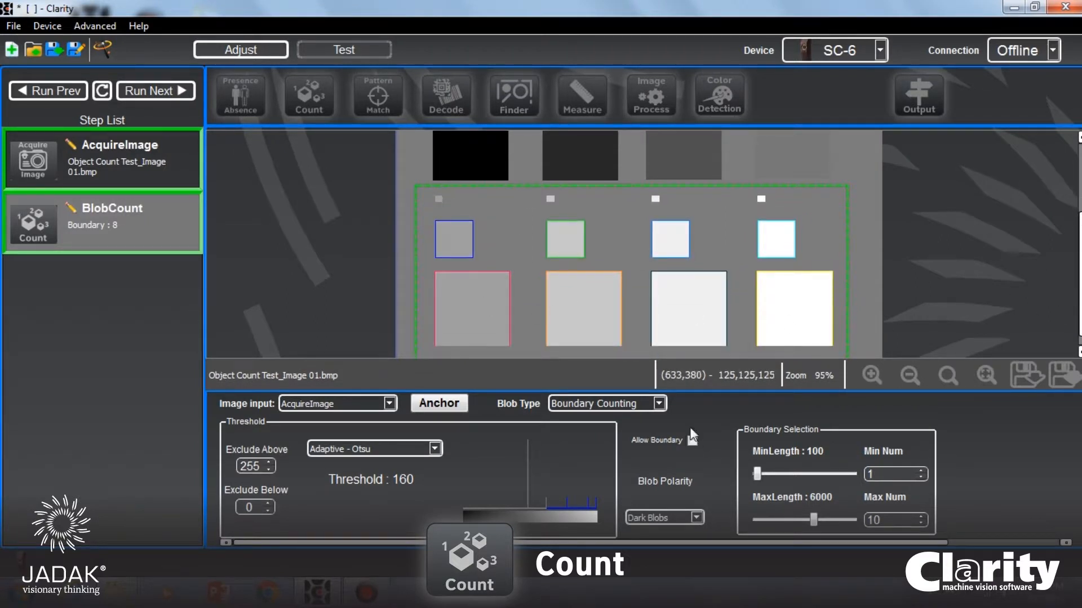
# - Try the Boundary Matching blob type, framing the small near-white square as the training region without accepting the pattern
pyautogui.click(614, 404)
pyautogui.click(641, 442)
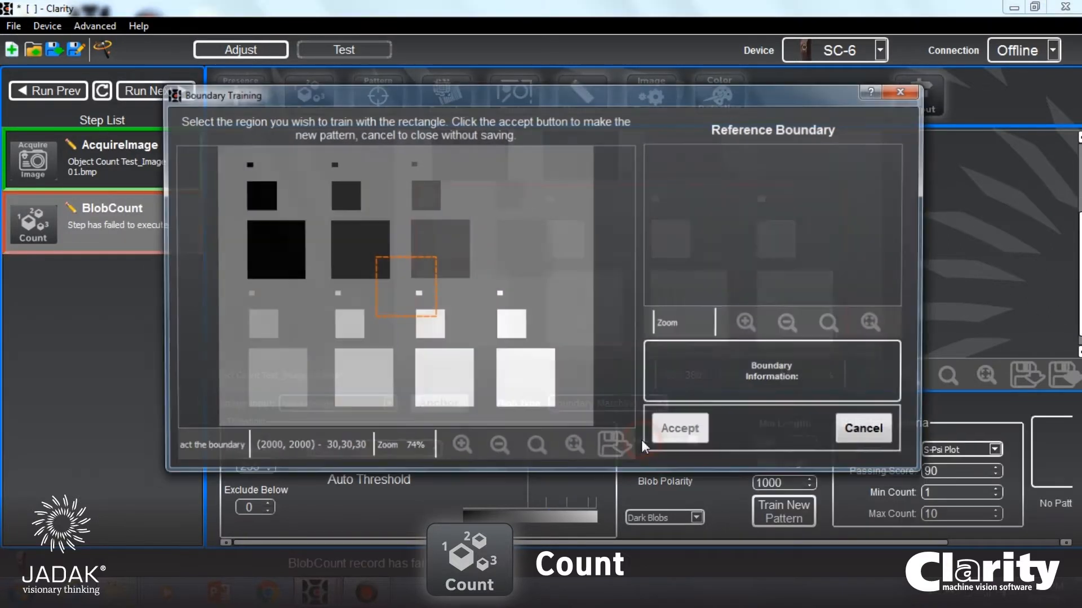
pyautogui.moveTo(438, 309); pyautogui.dragTo(461, 335)
pyautogui.moveTo(459, 285); pyautogui.dragTo(459, 306)
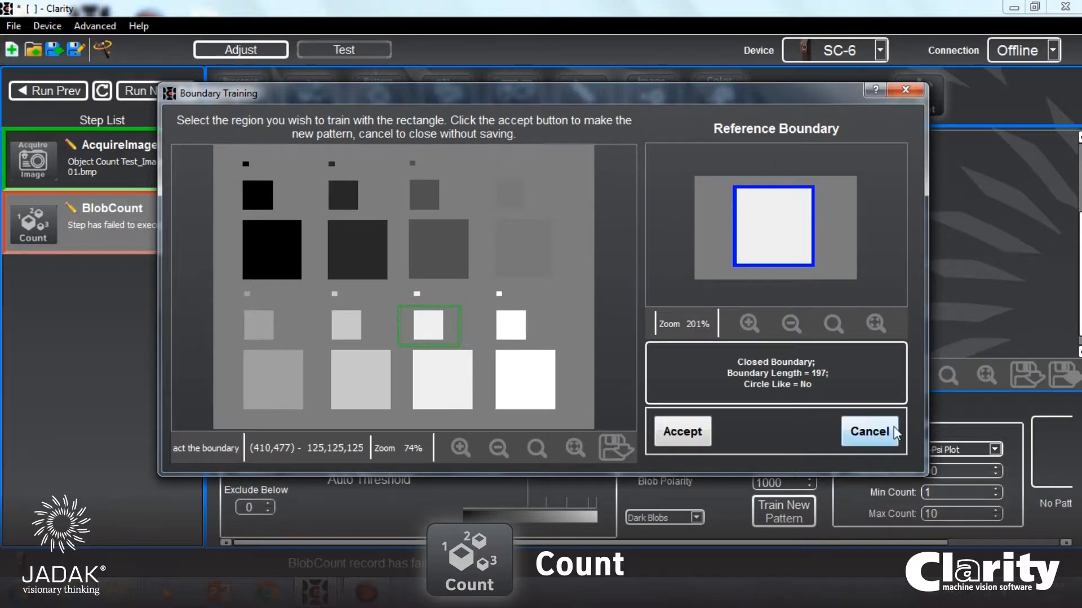
pyautogui.click(877, 434)
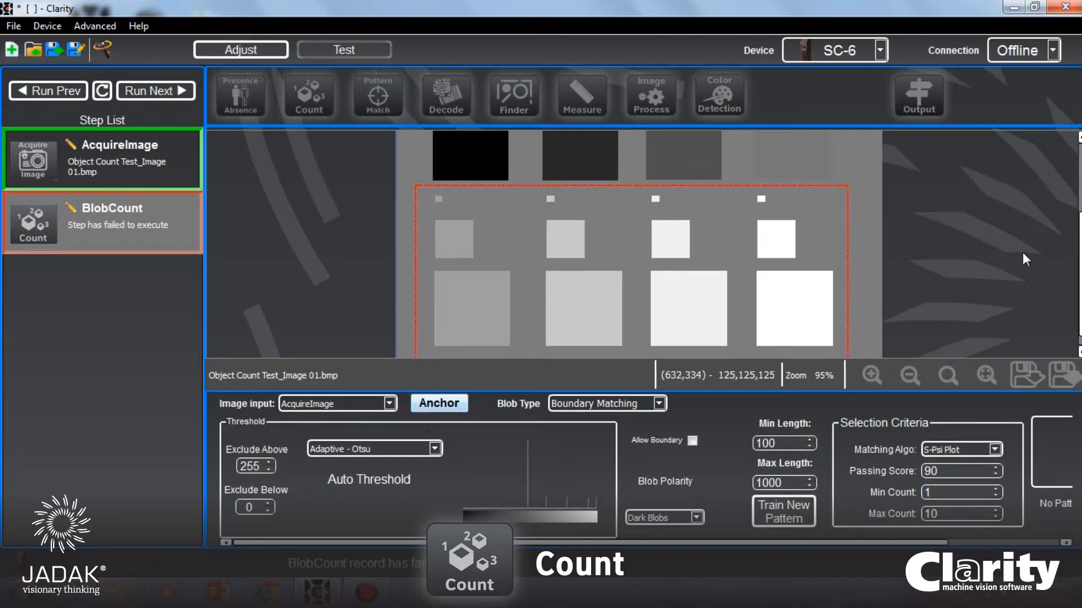
# - Set the blob polarity to Light Blobs and the blob type to Blob Counting
pyautogui.scroll(-1, 631, 259)
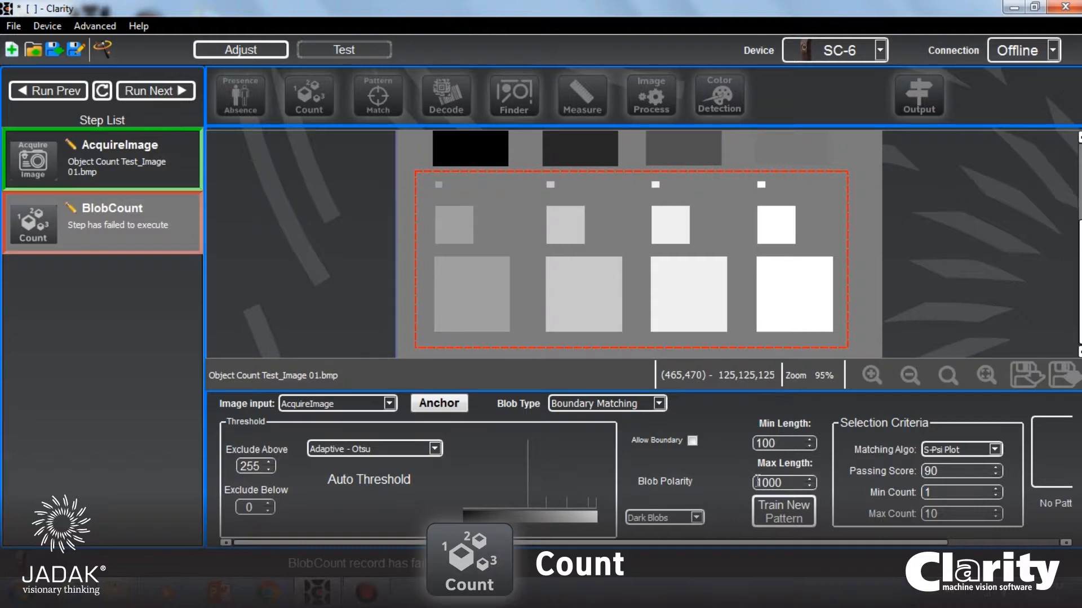
pyautogui.click(697, 516)
pyautogui.click(673, 531)
pyautogui.click(658, 406)
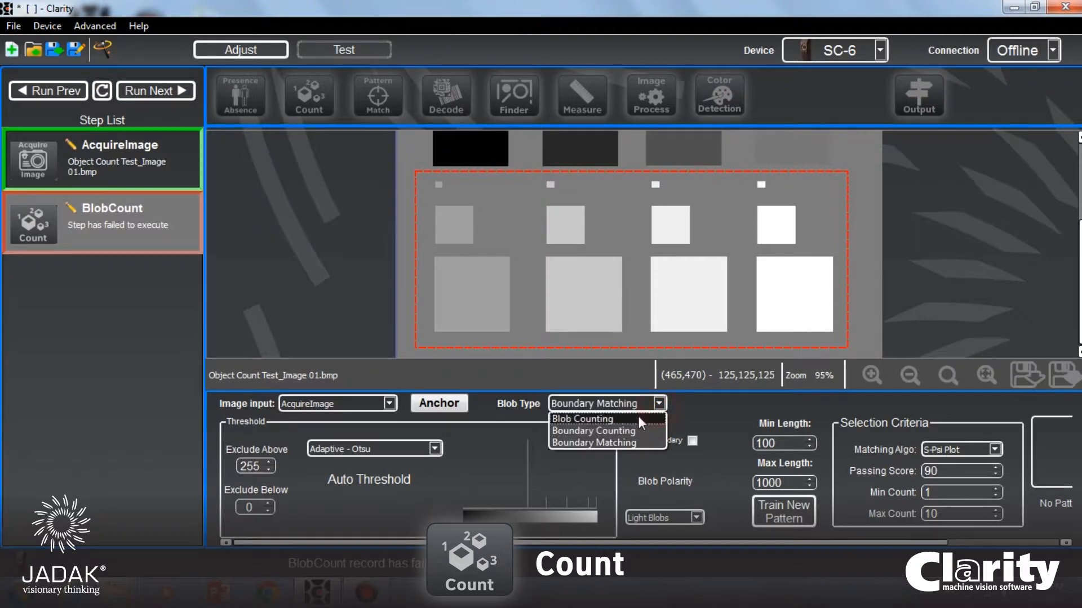
pyautogui.click(637, 417)
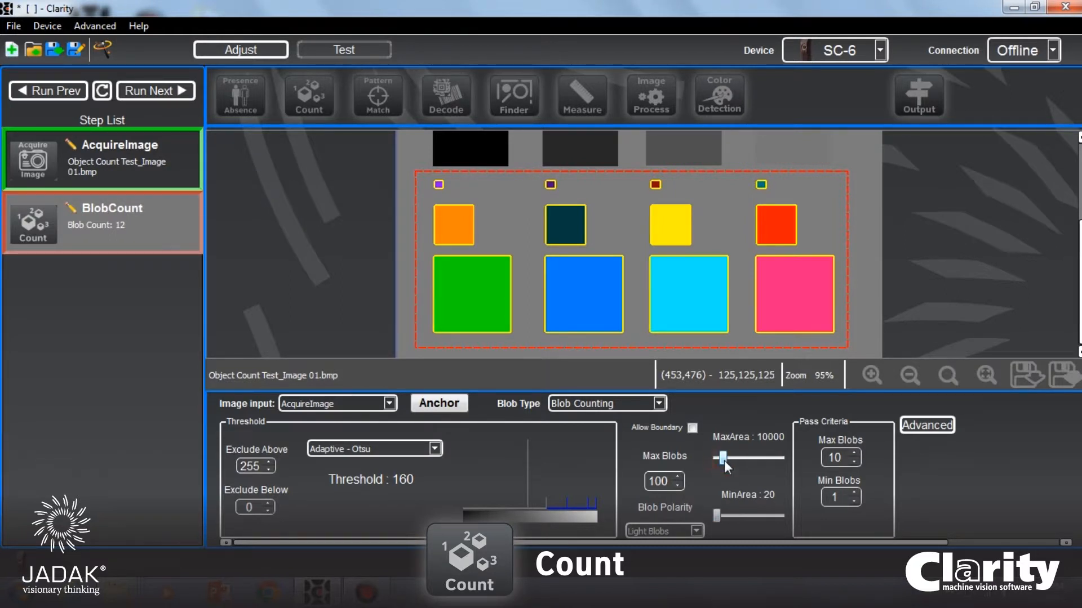
# - Set the maximum blob area to 9994 and the minimum blob area to 89 to keep only the medium squares
pyautogui.moveTo(722, 456); pyautogui.dragTo(720, 457)
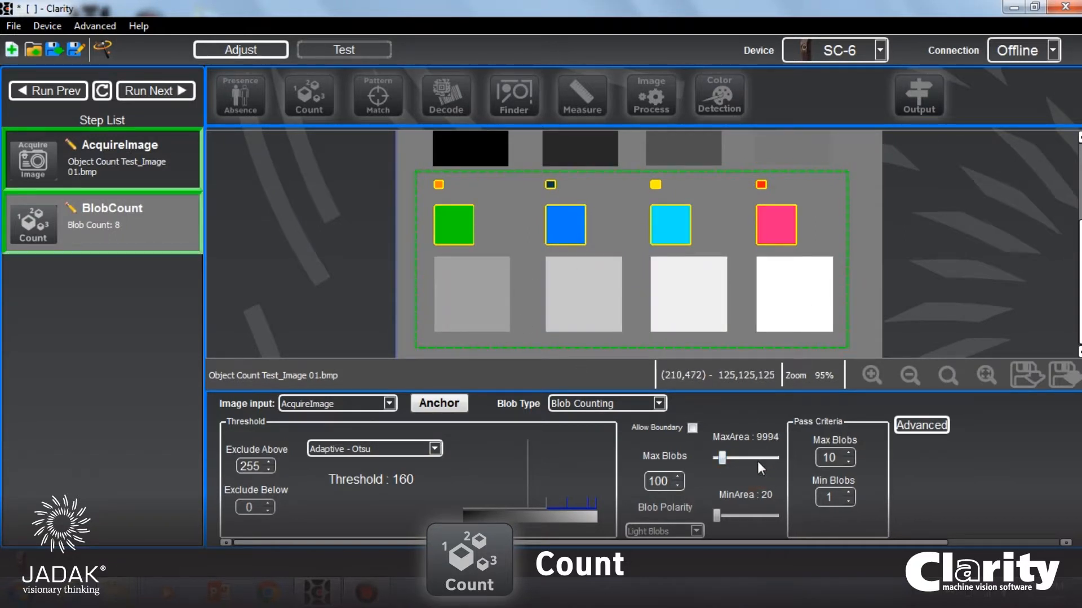
pyautogui.click(717, 517)
pyautogui.scroll(7, 722, 518)
pyautogui.scroll(3, 731, 521)
pyautogui.scroll(7, 731, 518)
pyautogui.click(751, 471)
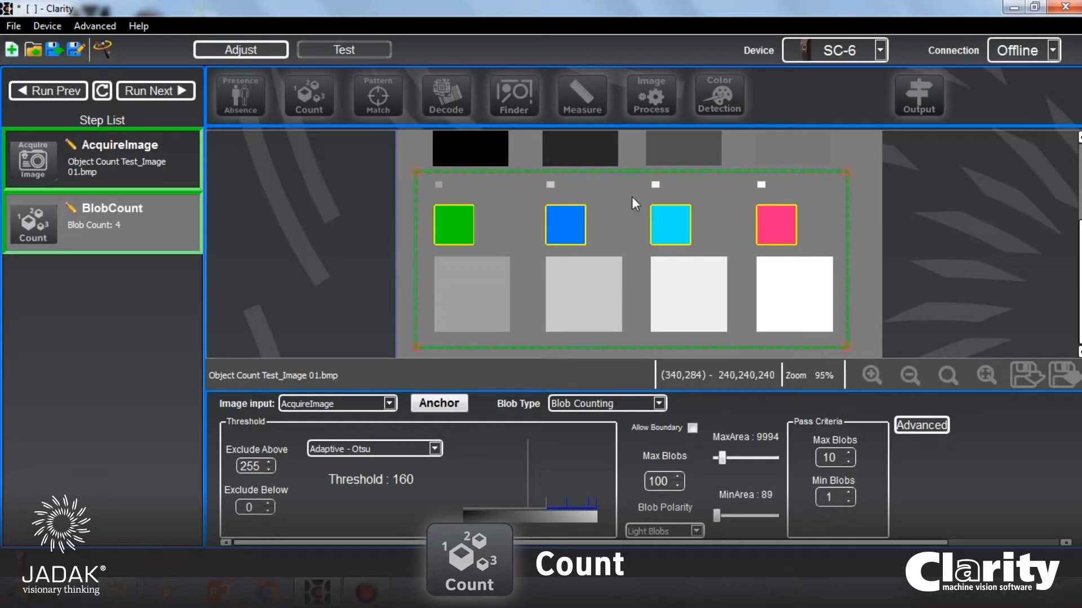
# - Set both the maximum and minimum blobs in the pass criteria to 4
pyautogui.click(850, 460)
pyautogui.click(850, 460)
pyautogui.click(848, 493)
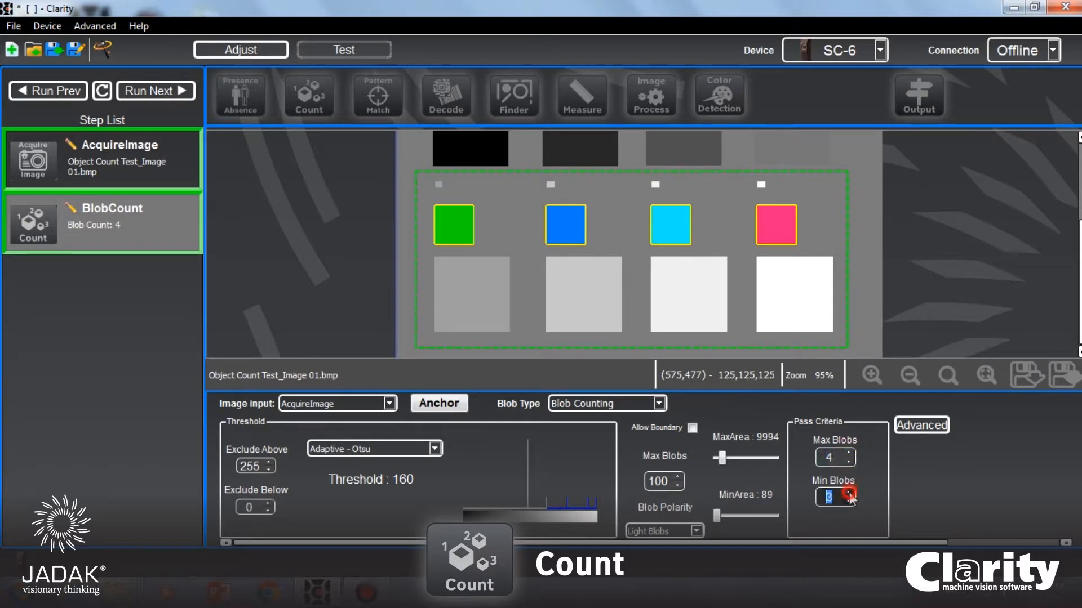
pyautogui.click(849, 493)
pyautogui.click(848, 493)
# - Test the pass criteria by raising the maximum blob area to 22226, and lower it to 3802
pyautogui.click(728, 459)
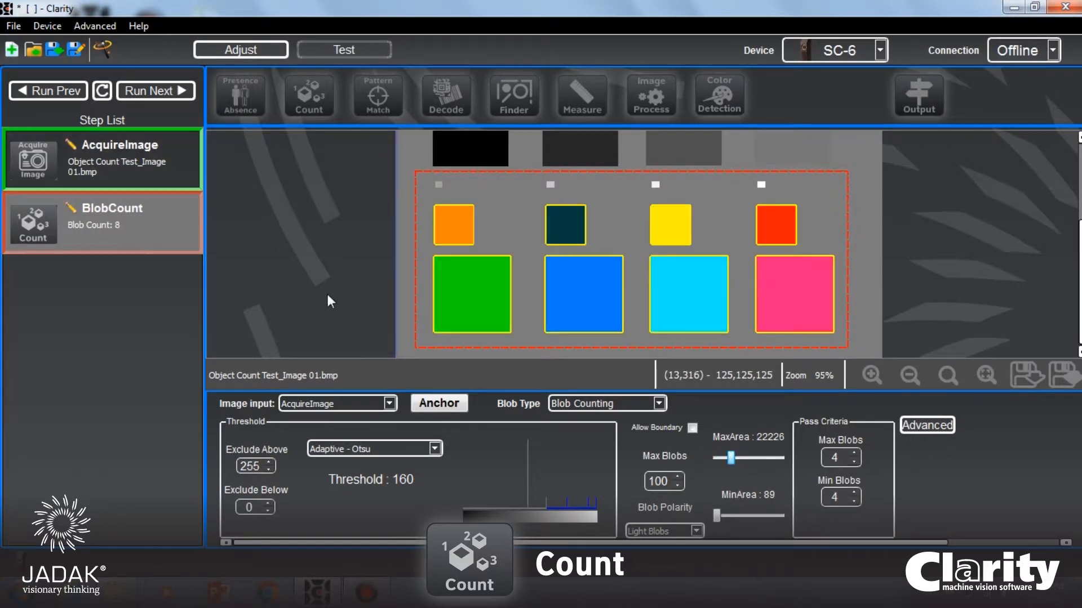
pyautogui.moveTo(732, 461); pyautogui.dragTo(720, 461)
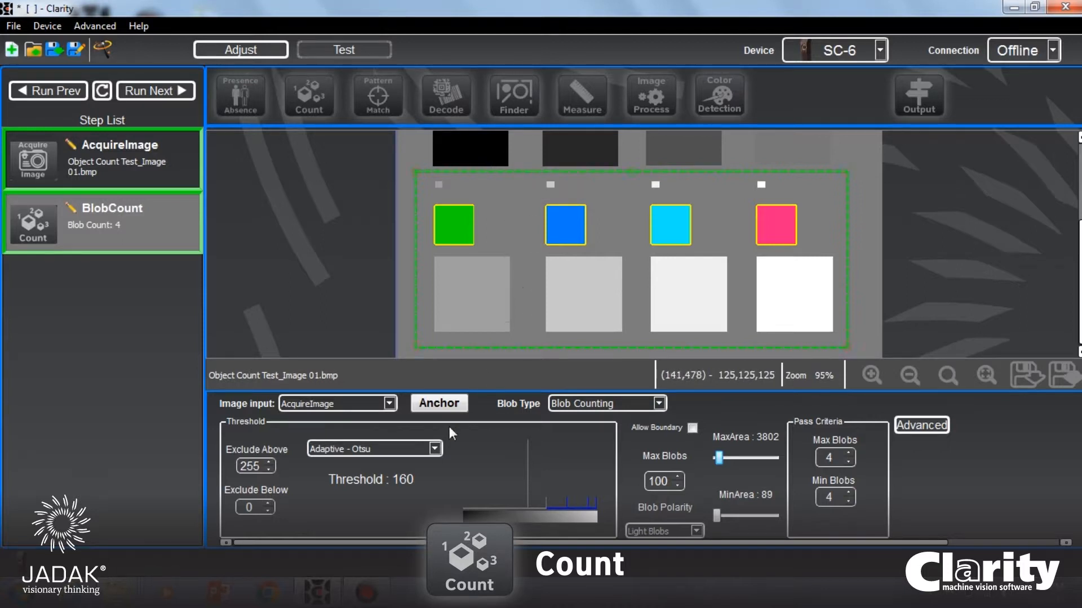
# - Try a Fixed threshold raised to 254, lower it back near the middle of its range, and restore Adaptive - Otsu
pyautogui.click(438, 449)
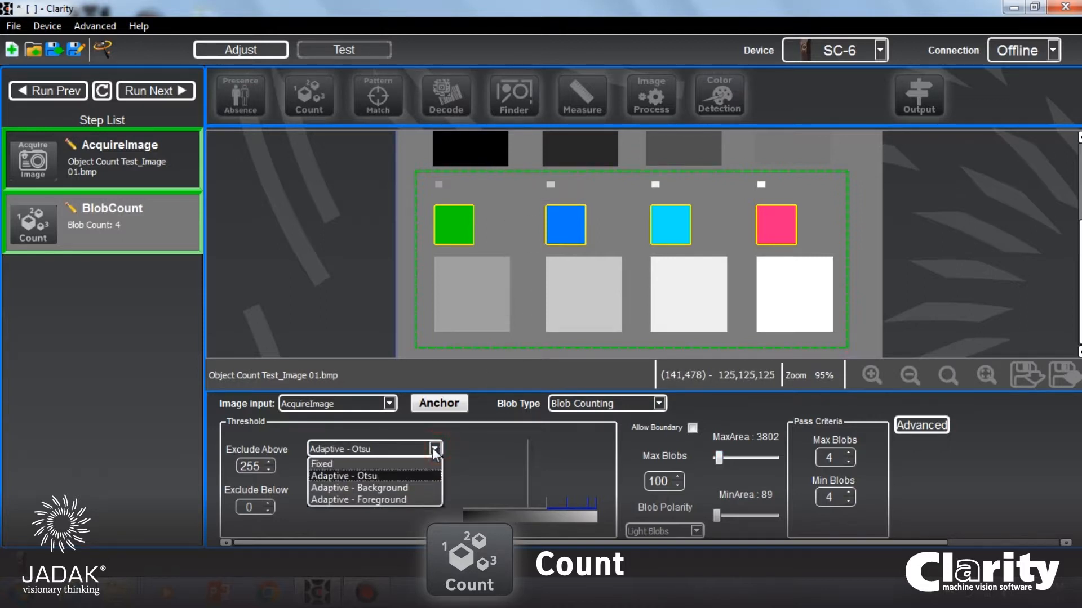
pyautogui.click(405, 463)
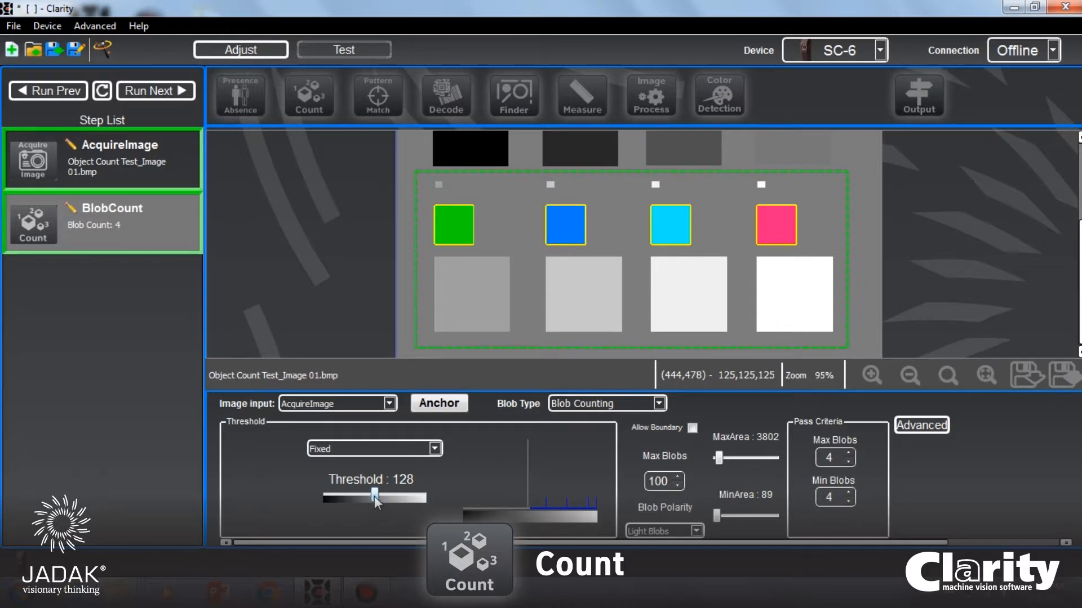
pyautogui.moveTo(410, 497); pyautogui.dragTo(421, 498)
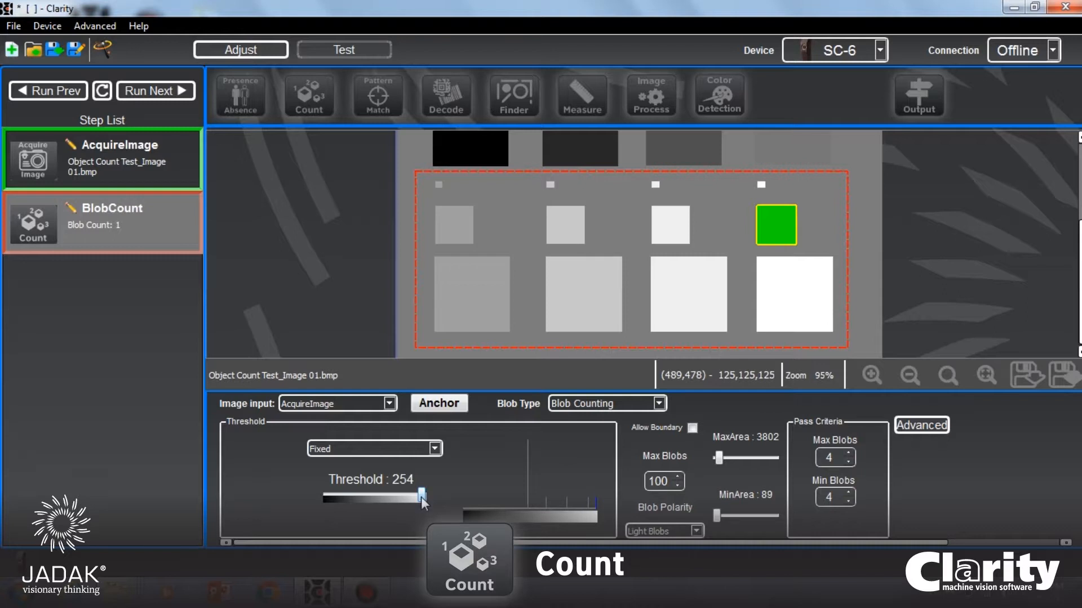
pyautogui.moveTo(423, 500); pyautogui.dragTo(371, 498)
pyautogui.click(432, 450)
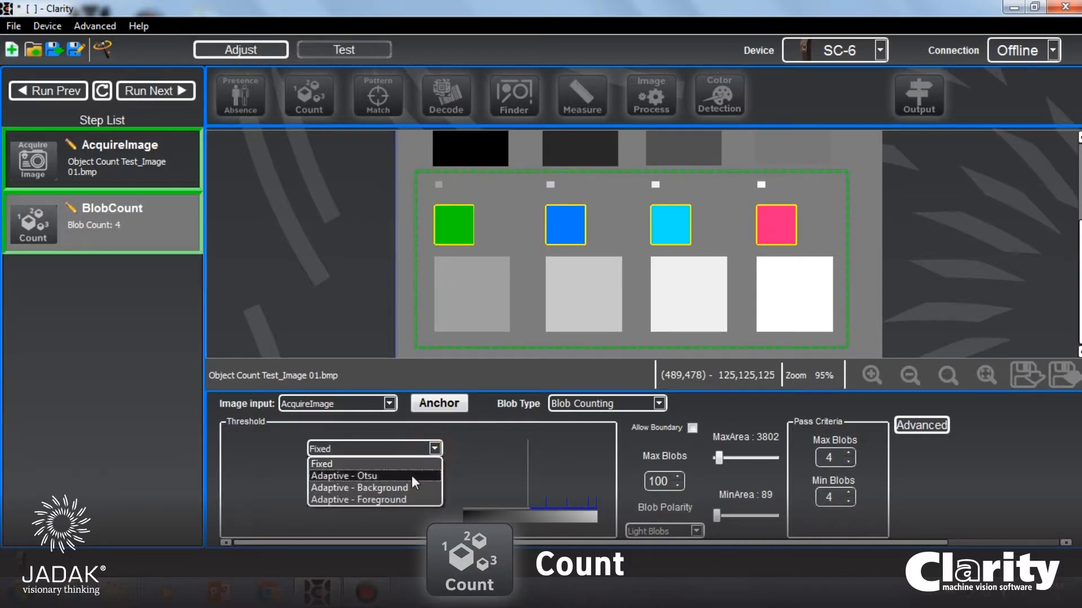
pyautogui.click(411, 476)
# - Move the region of interest over the dark squares in the upper half and set the blob polarity to Dark Blobs
pyautogui.scroll(2, 732, 288)
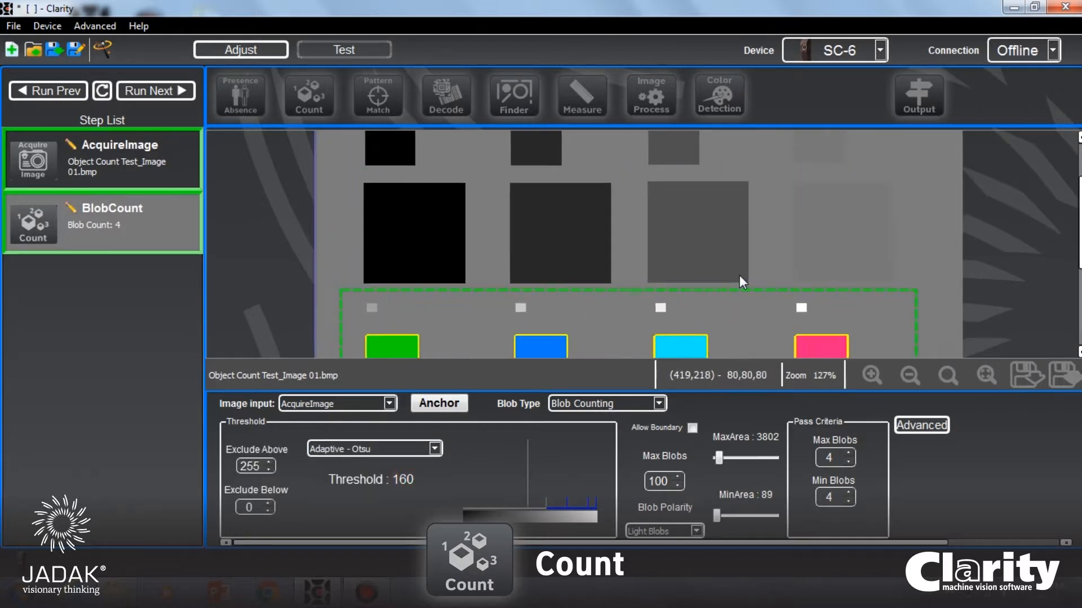
pyautogui.scroll(-3, 741, 272)
pyautogui.scroll(-2, 742, 271)
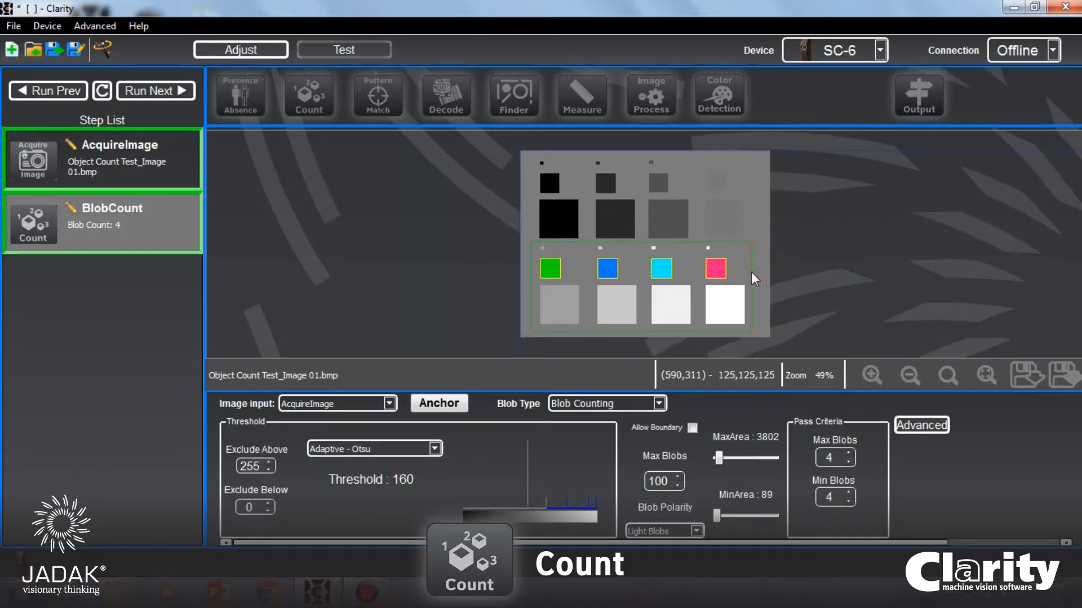
pyautogui.moveTo(745, 240); pyautogui.dragTo(753, 185)
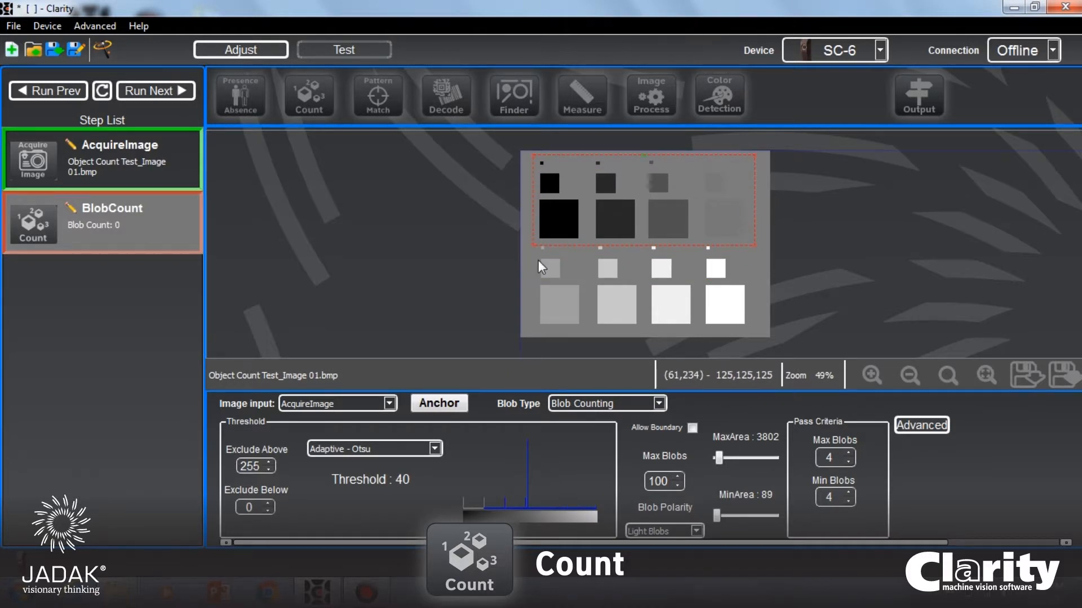
pyautogui.click(696, 531)
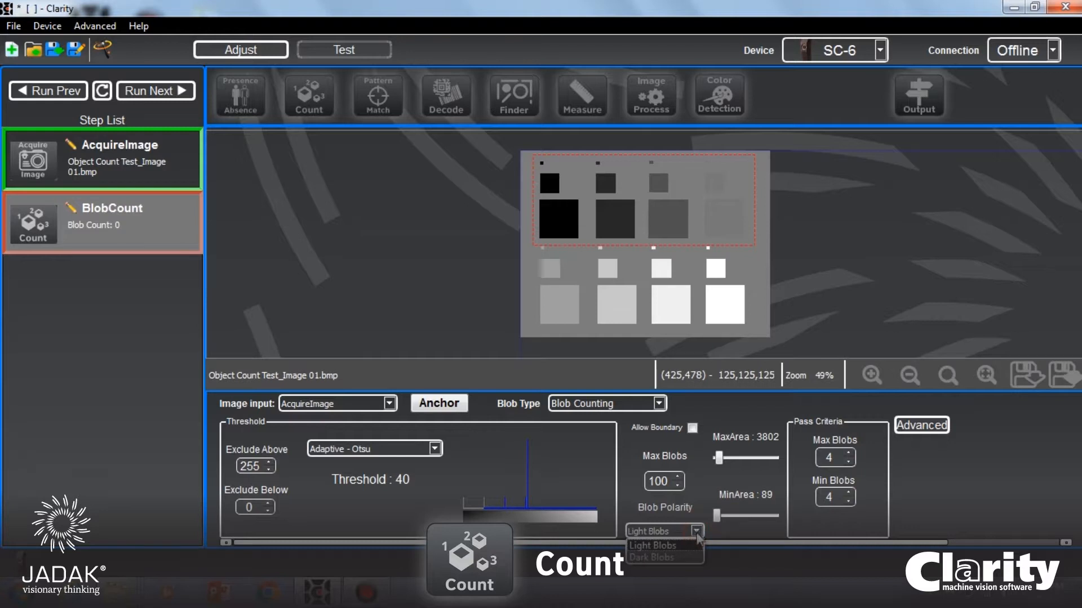
pyautogui.click(679, 558)
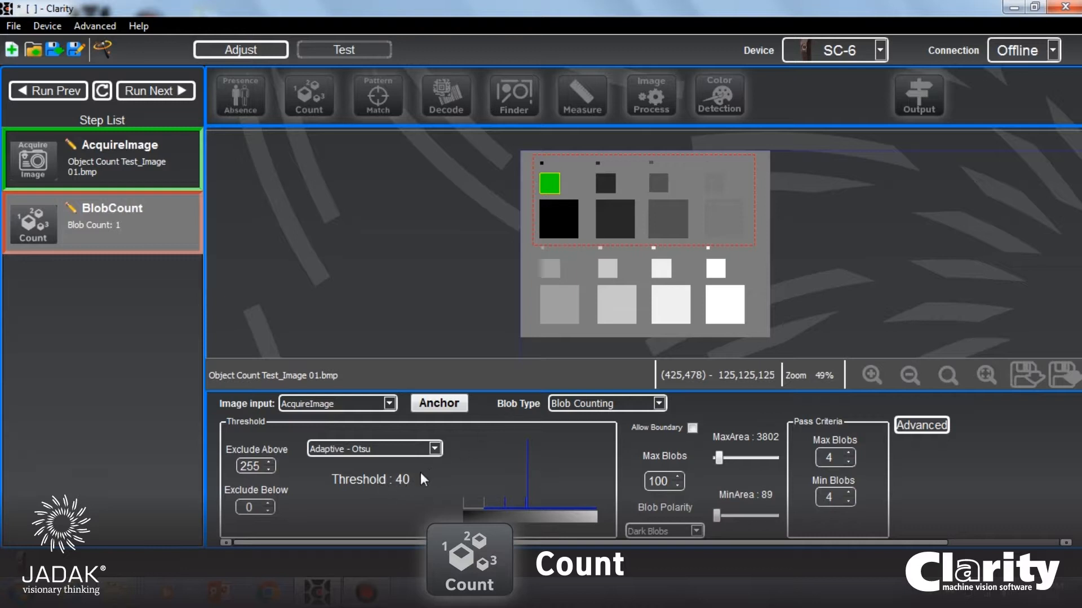
# - Change the threshold method to Fixed and set the threshold to 124 for the dark squares
pyautogui.scroll(2, 633, 218)
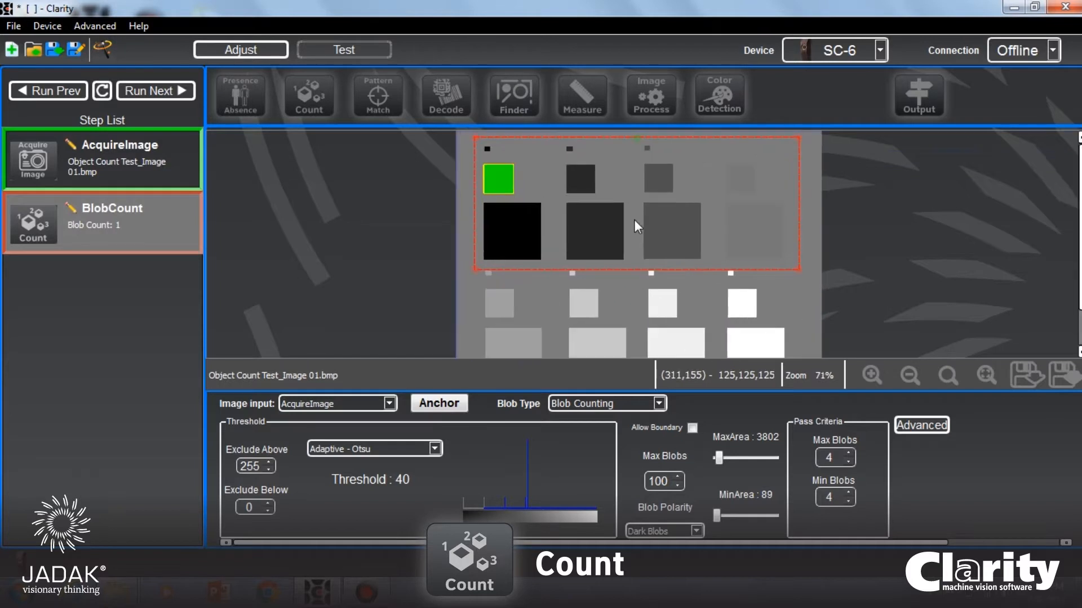
pyautogui.scroll(1, 633, 219)
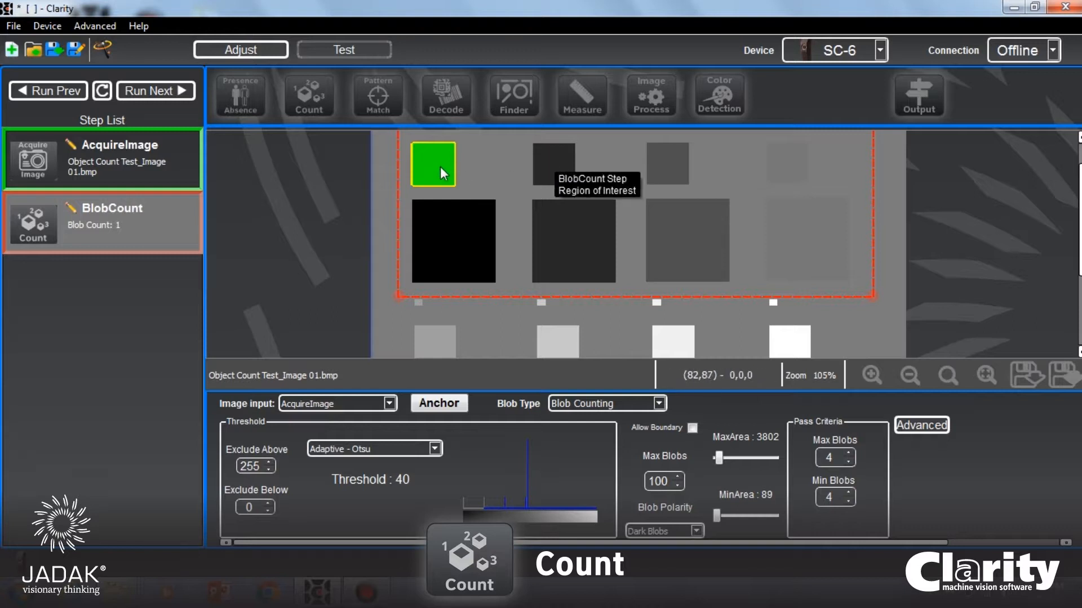
pyautogui.click(434, 448)
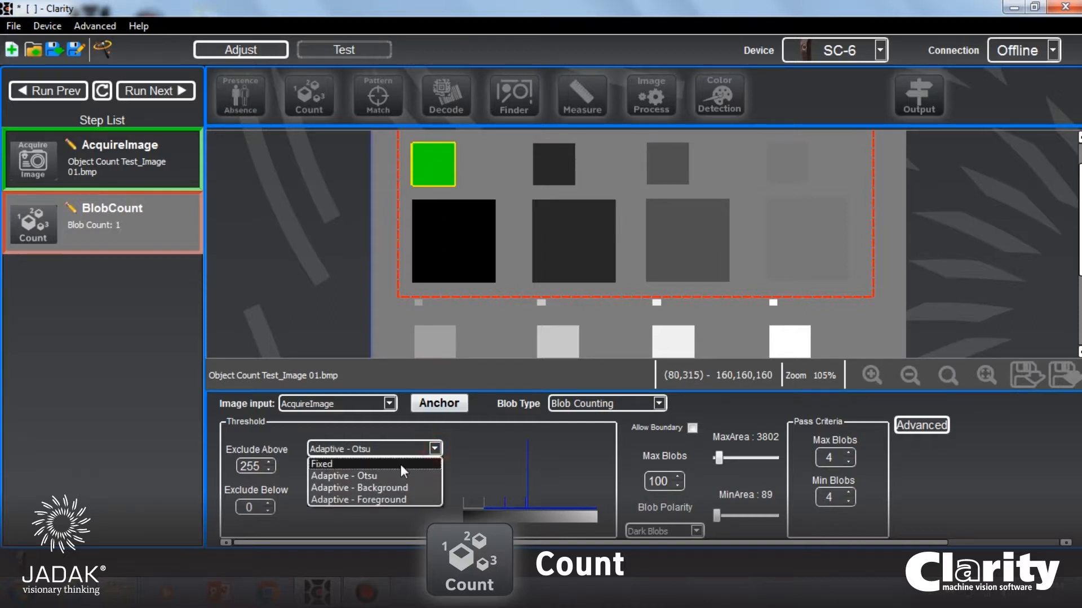
pyautogui.click(400, 462)
pyautogui.moveTo(376, 496); pyautogui.dragTo(372, 495)
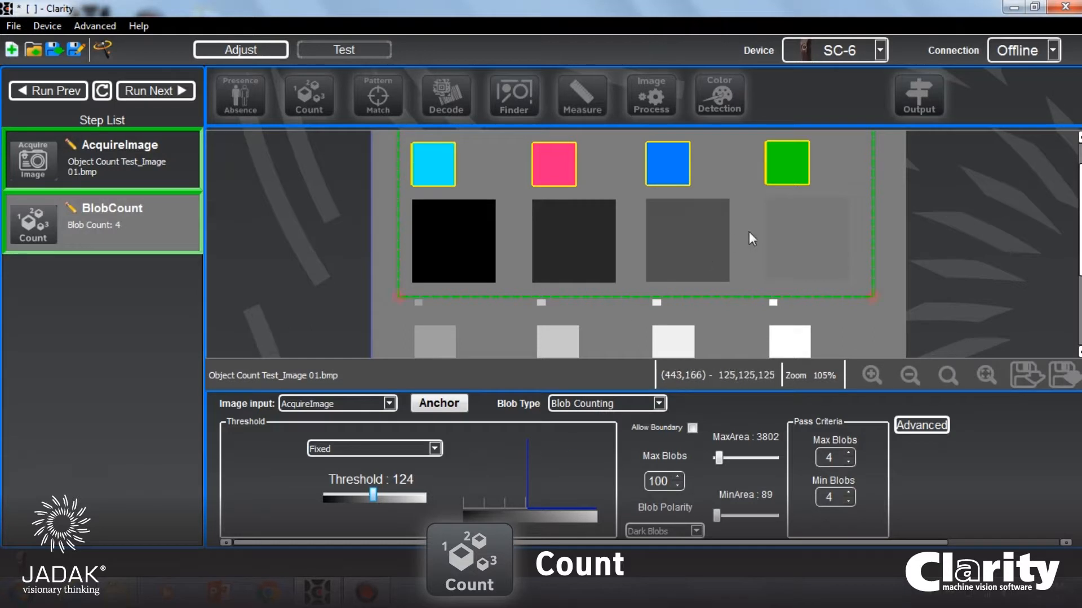
# - Move the region of interest down over the light squares in the lower half of the image
pyautogui.scroll(-2, 810, 243)
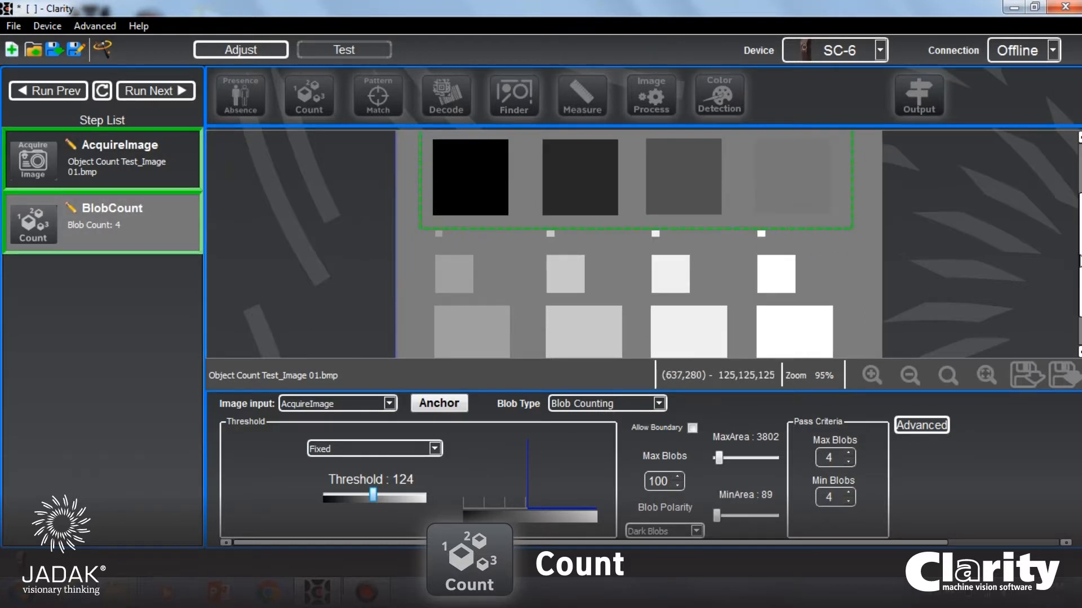
pyautogui.moveTo(1079, 255); pyautogui.dragTo(1074, 201)
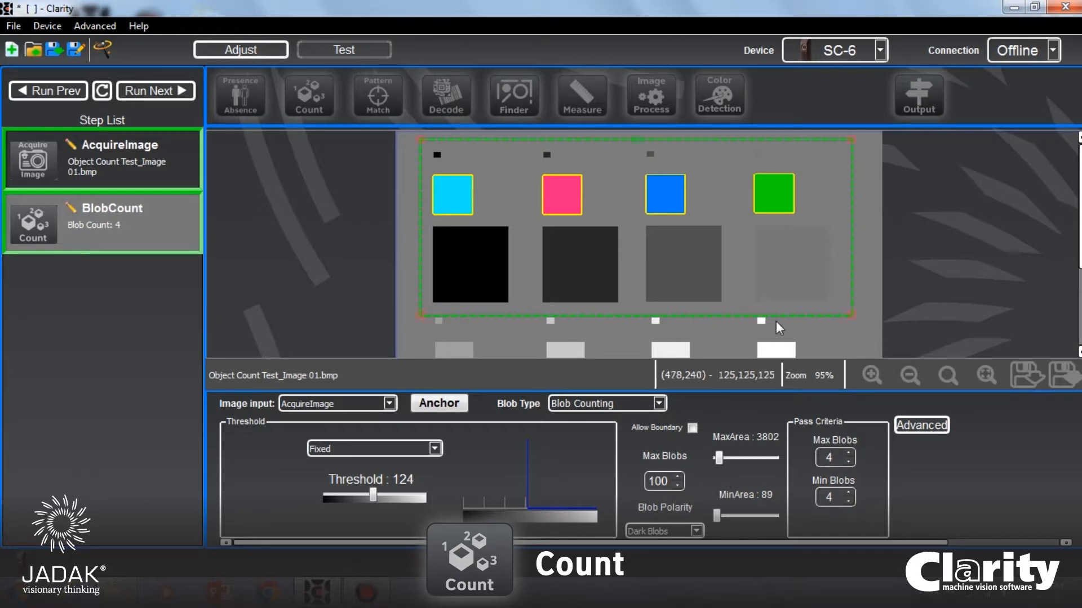
pyautogui.scroll(-3, 834, 313)
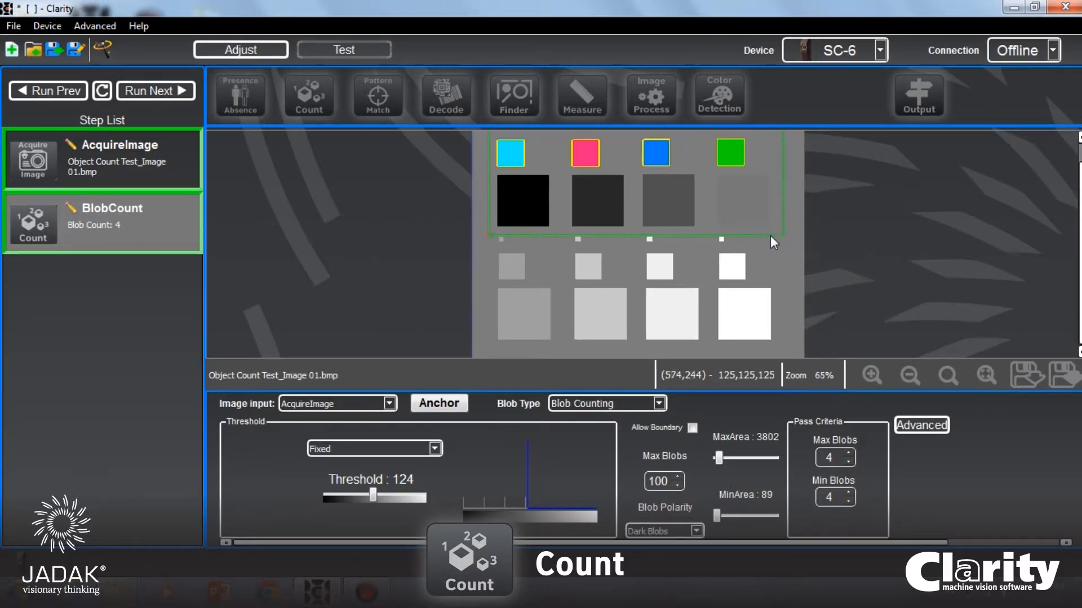
pyautogui.moveTo(769, 236); pyautogui.dragTo(766, 347)
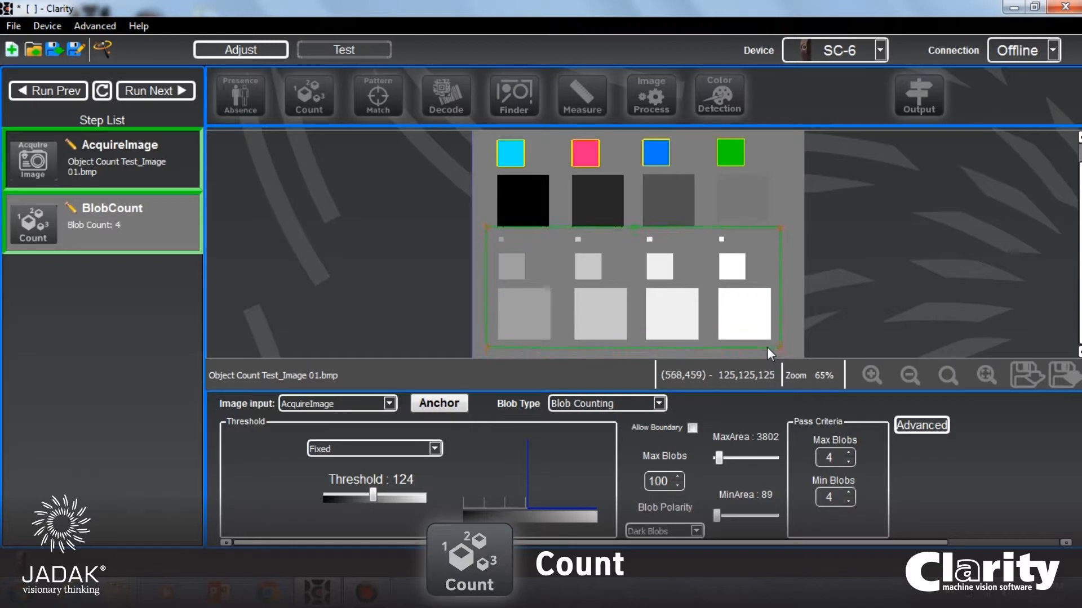
# - Set the blob polarity to Light Blobs and the threshold method to Adaptive - Otsu
pyautogui.click(697, 532)
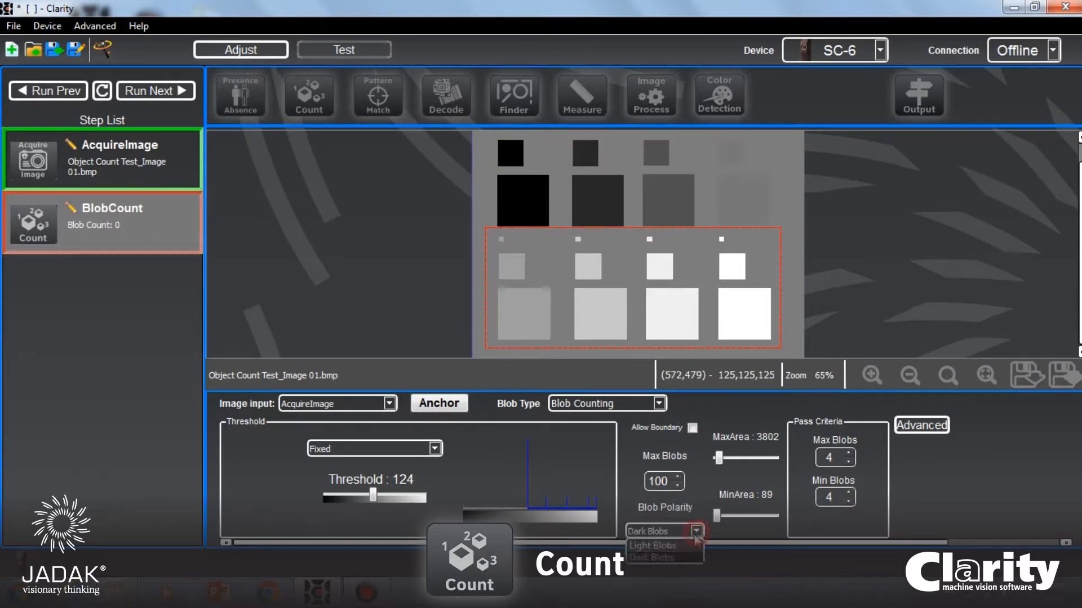
pyautogui.click(674, 548)
pyautogui.click(435, 449)
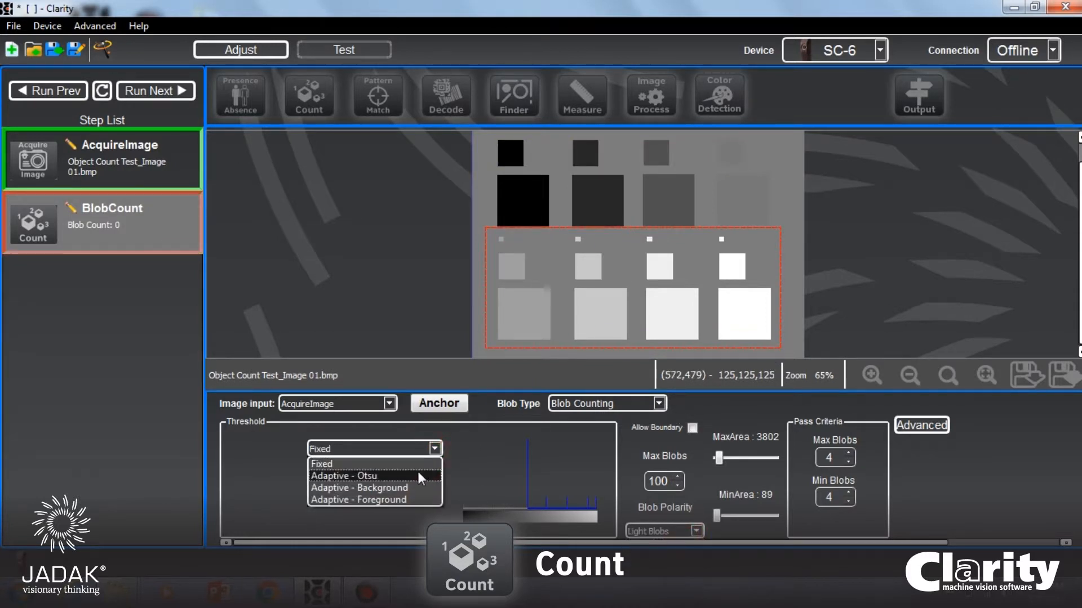
pyautogui.click(428, 474)
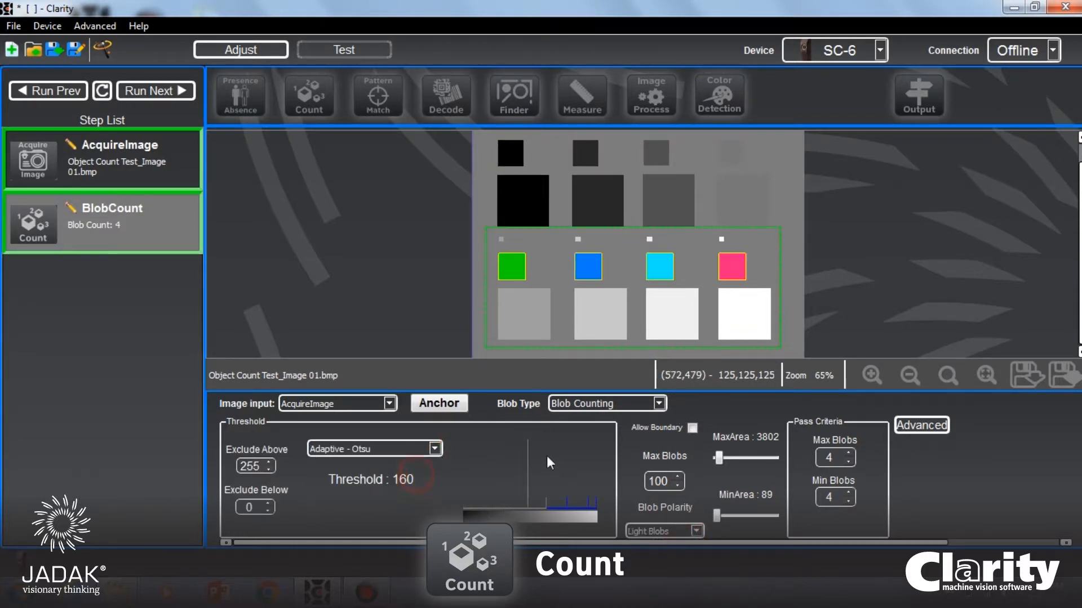
# - Change the blob type to Boundary Counting and lower the minimum boundary length to 5
pyautogui.click(659, 405)
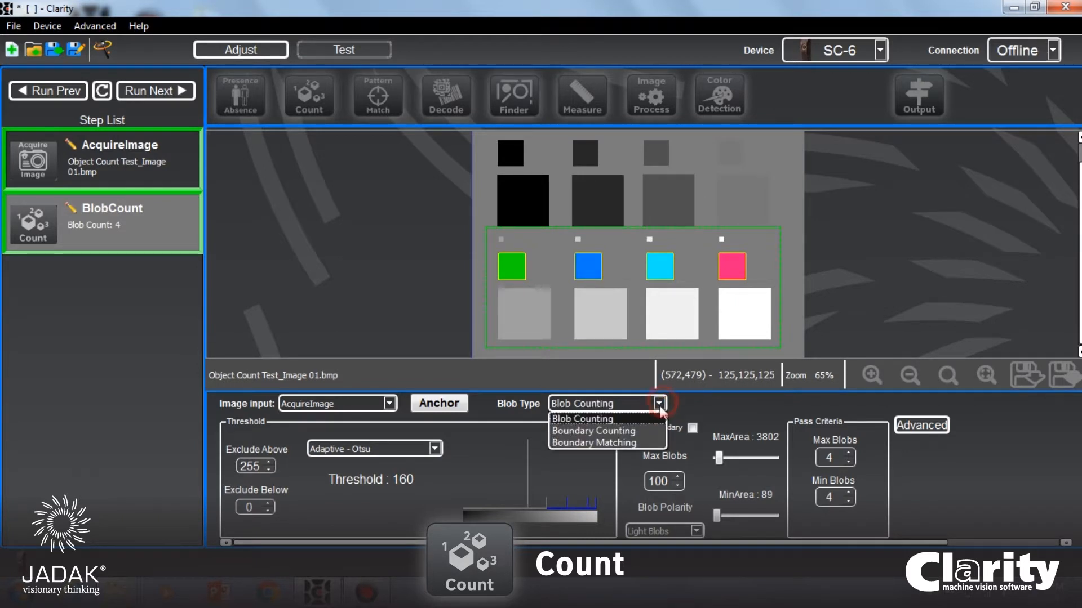
pyautogui.click(642, 431)
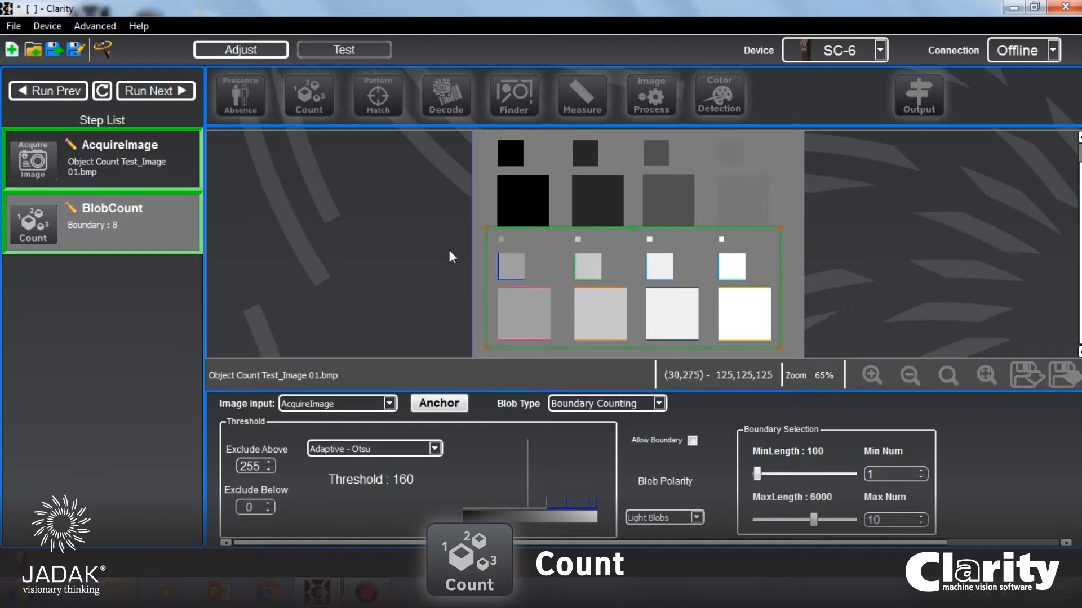
pyautogui.scroll(-1, 738, 276)
pyautogui.scroll(12, 737, 276)
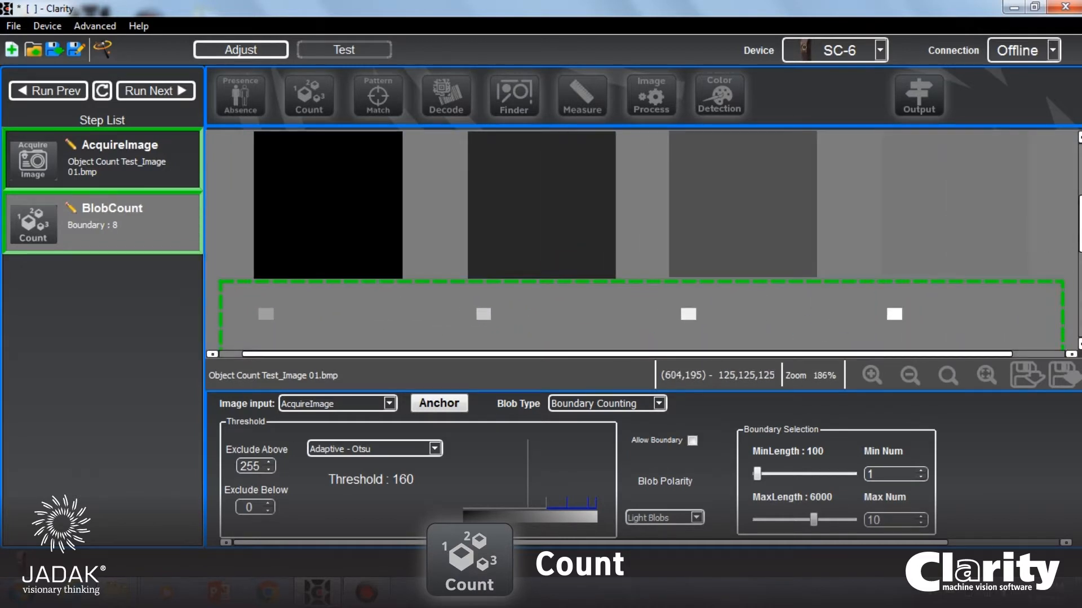
pyautogui.scroll(-3, 642, 243)
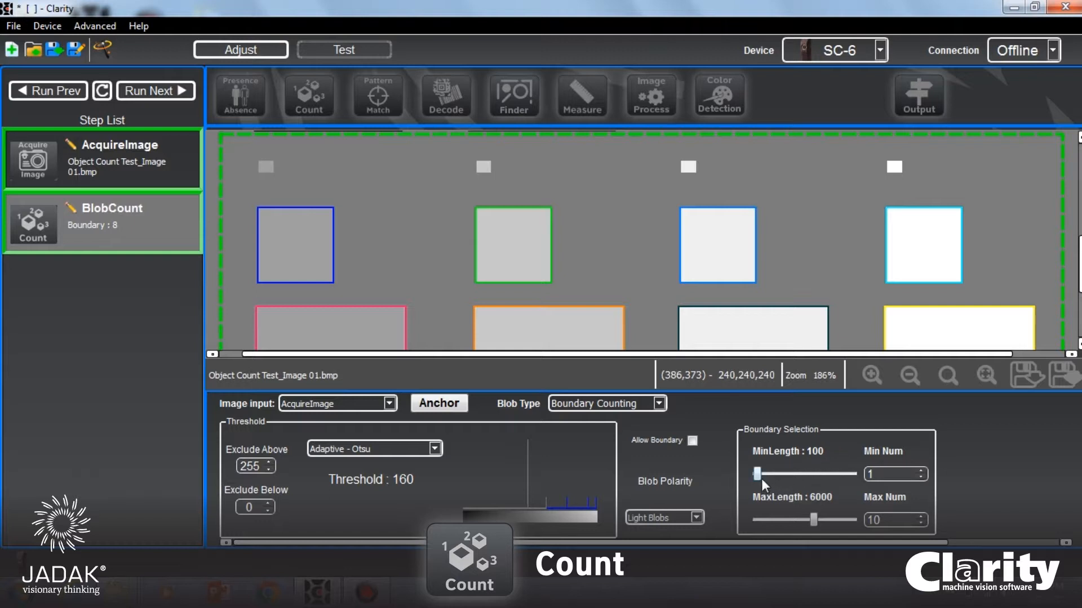
pyautogui.moveTo(757, 474); pyautogui.dragTo(728, 475)
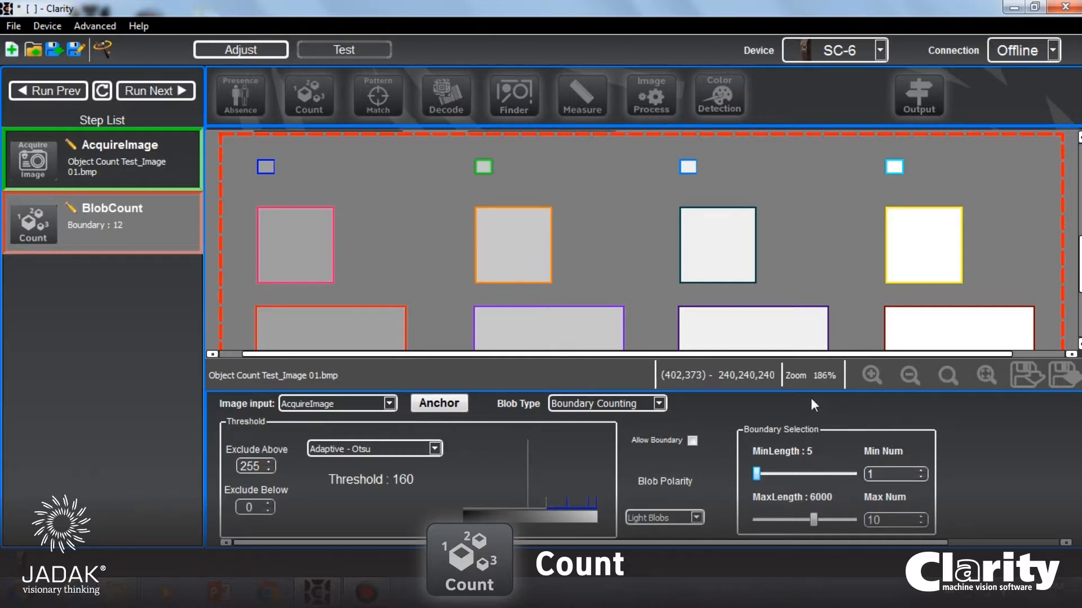
# - Change the blob type to Boundary Matching and train the large dark square in the second column as the reference boundary
pyautogui.click(659, 403)
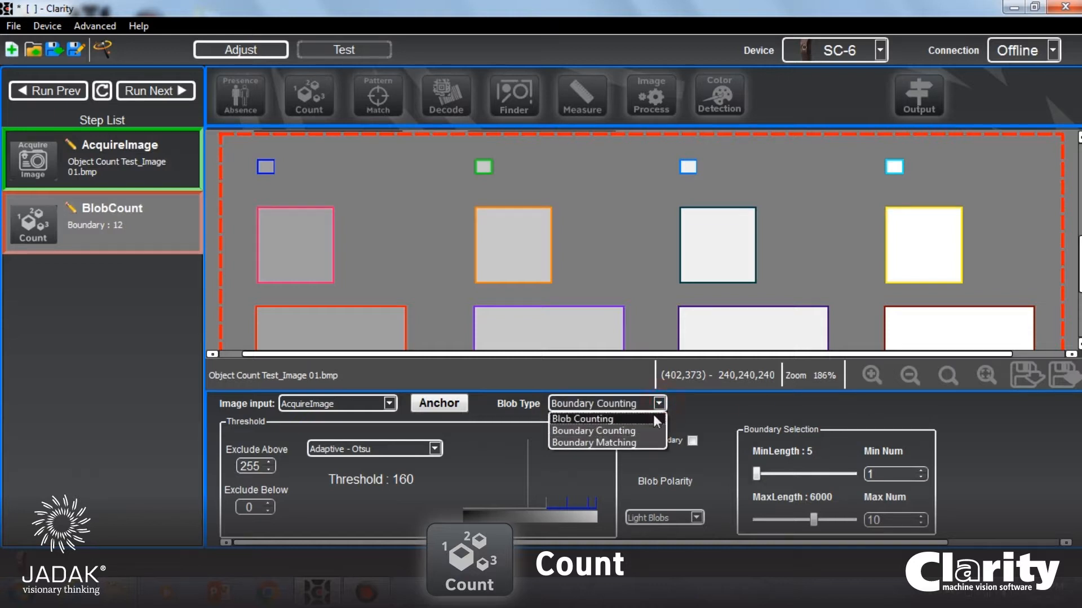
pyautogui.click(637, 442)
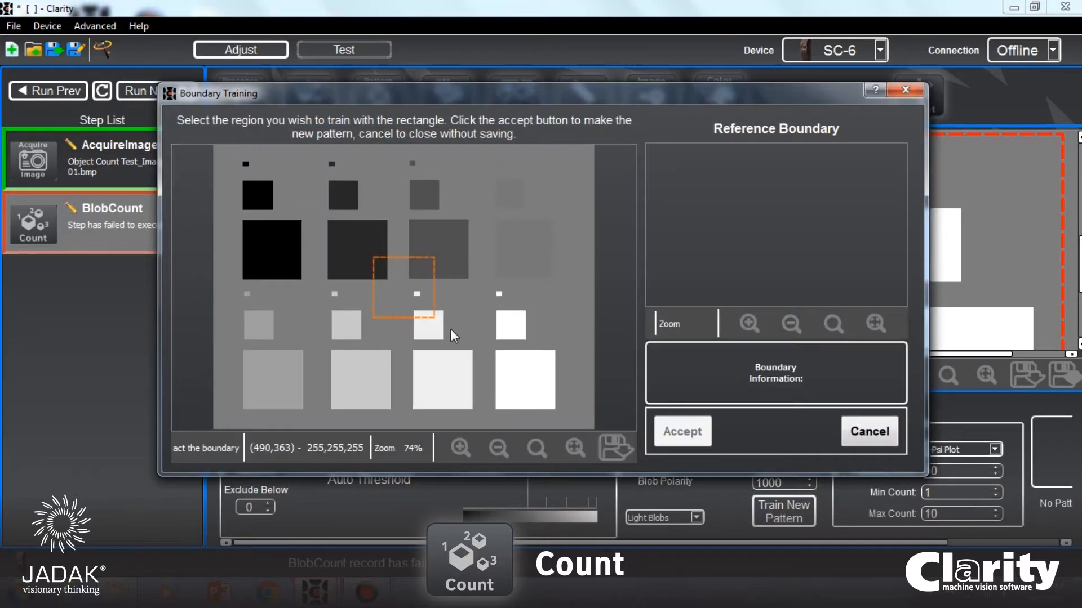
pyautogui.click(401, 257)
pyautogui.moveTo(409, 317); pyautogui.dragTo(326, 284)
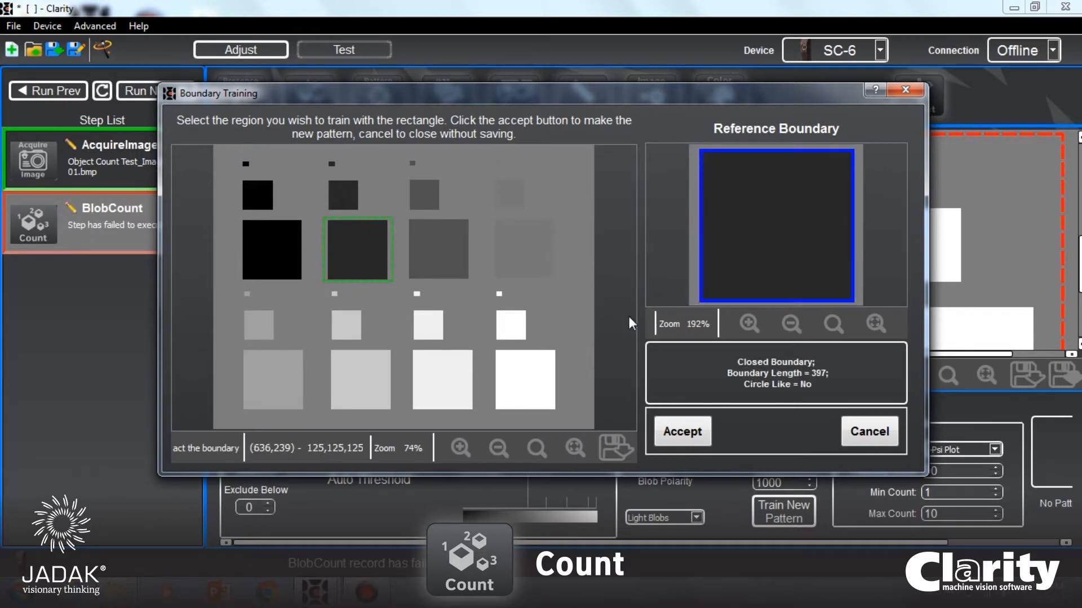
pyautogui.click(684, 437)
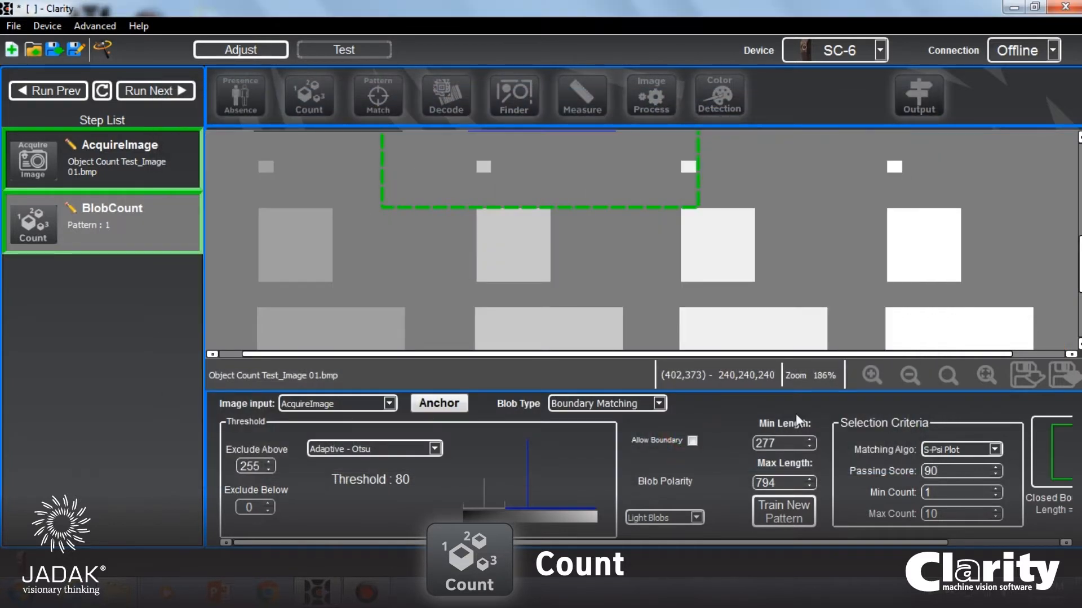
# - Move the region of interest to the lower half and enlarge it around the medium and large light squares
pyautogui.scroll(-4, 796, 280)
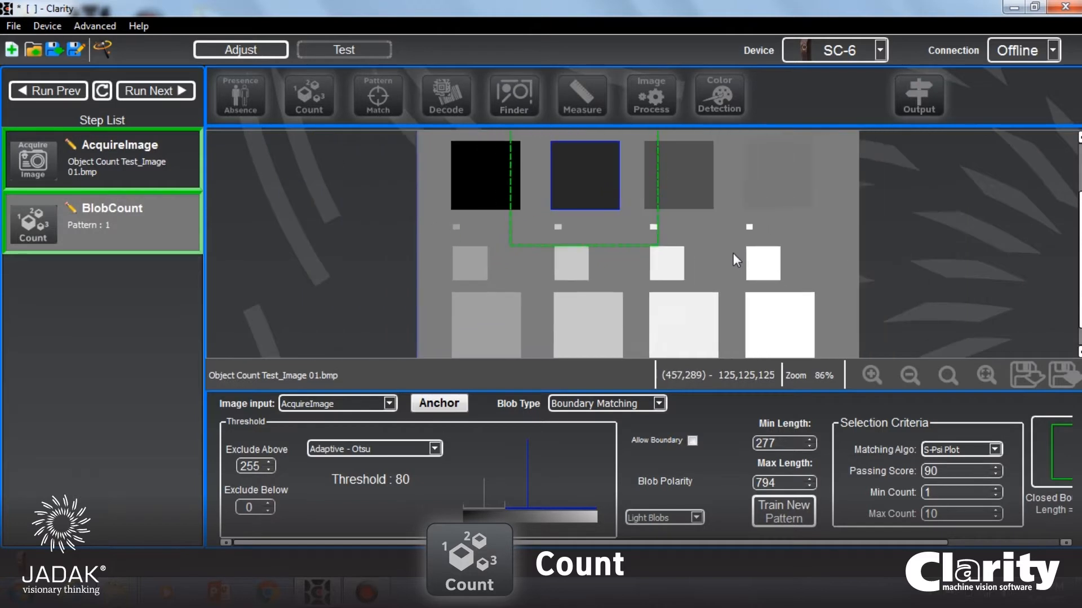
pyautogui.scroll(-2, 732, 252)
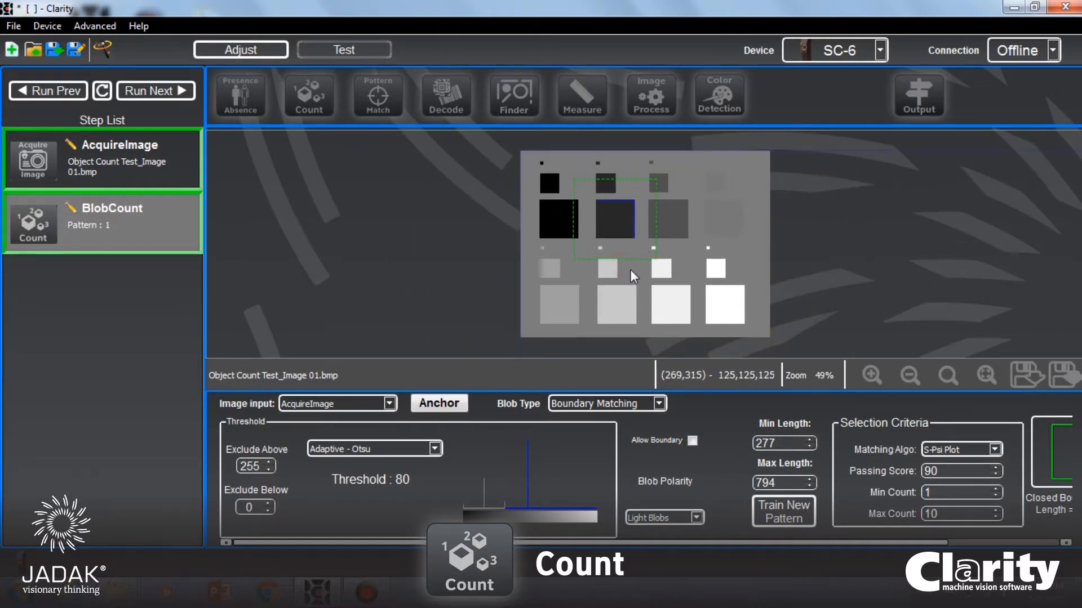
pyautogui.moveTo(640, 261); pyautogui.dragTo(598, 326)
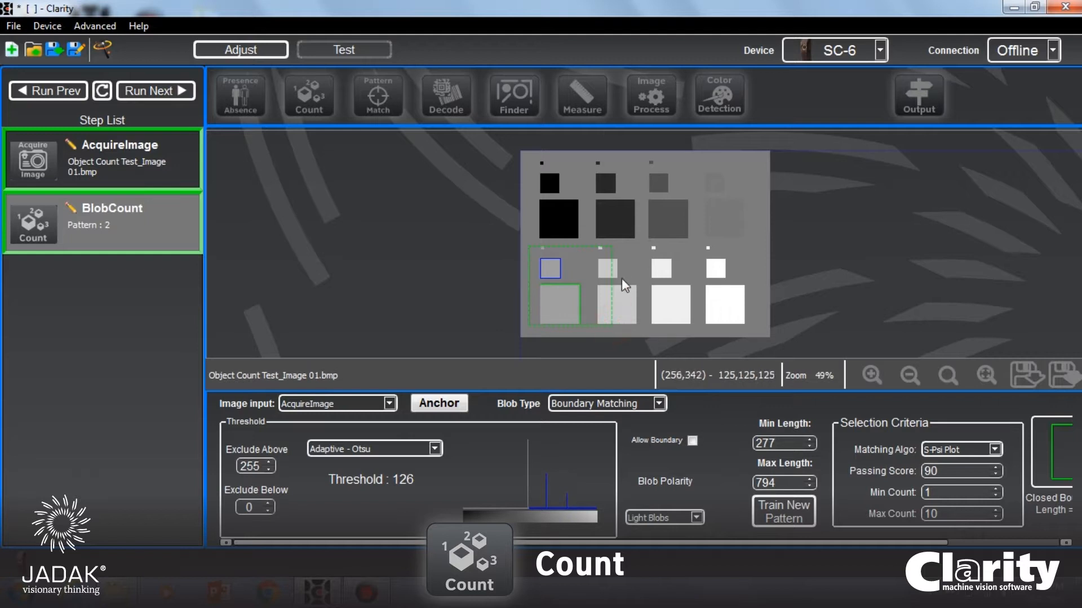
pyautogui.moveTo(610, 324); pyautogui.dragTo(753, 330)
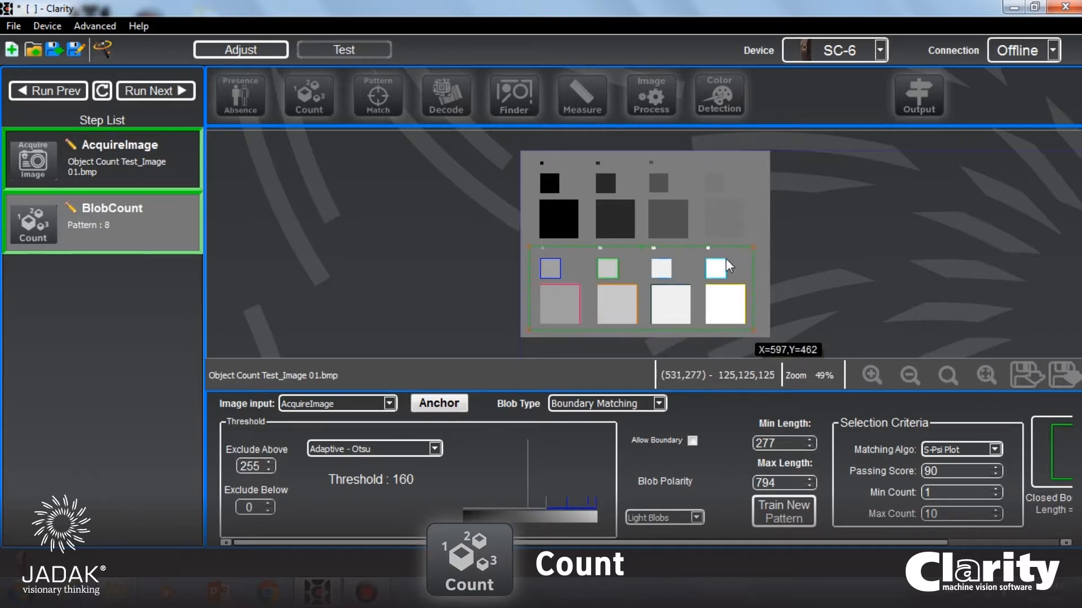
pyautogui.moveTo(752, 253); pyautogui.dragTo(752, 252)
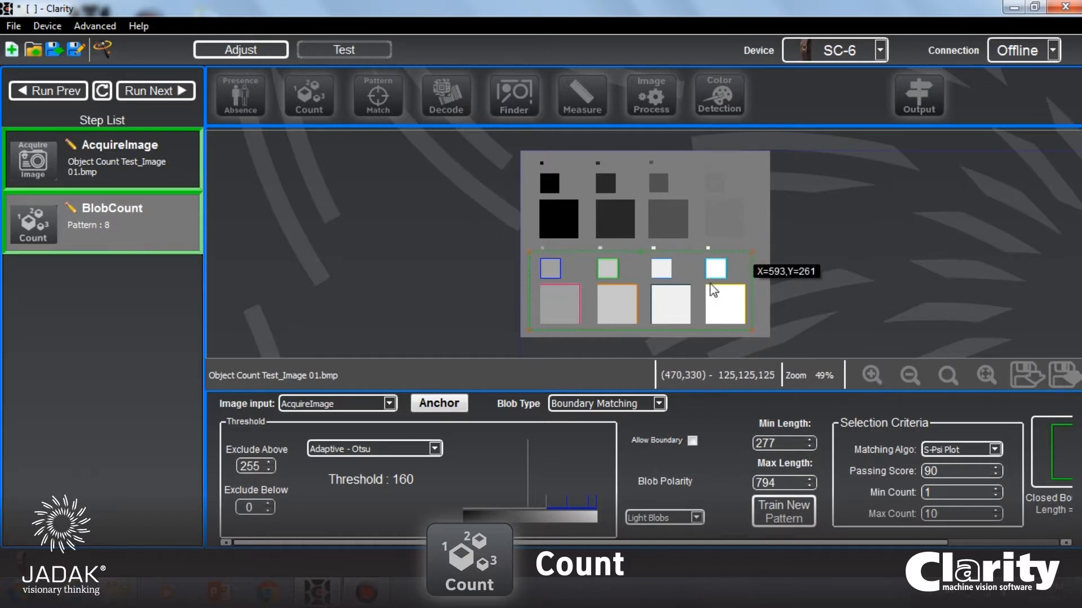
# - Raise the minimum boundary length to 342 so that only the large light squares match the trained pattern
pyautogui.moveTo(839, 541); pyautogui.dragTo(961, 543)
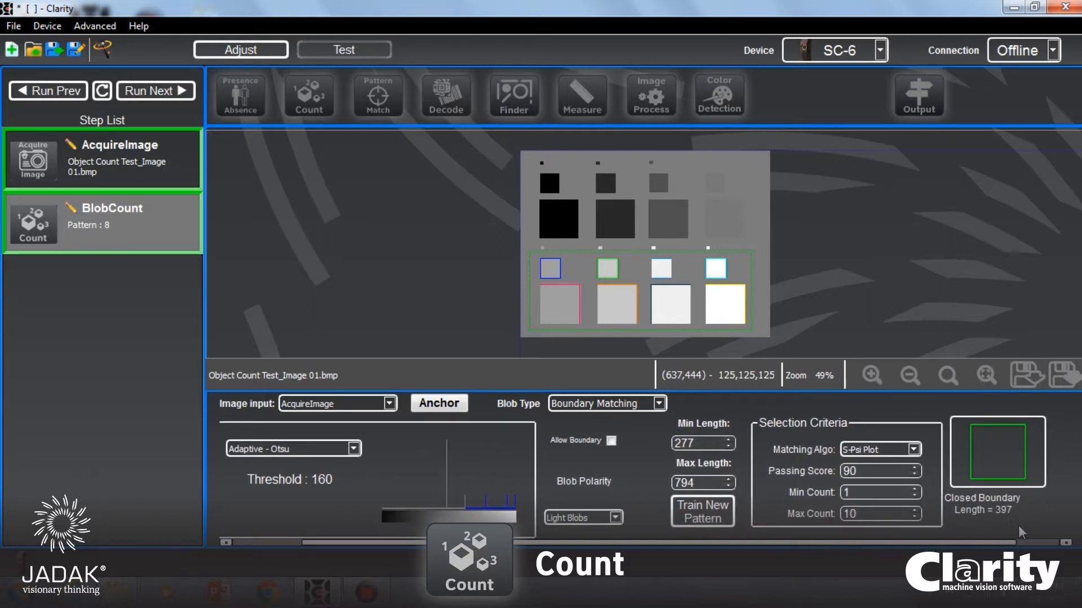
pyautogui.moveTo(990, 546); pyautogui.dragTo(922, 544)
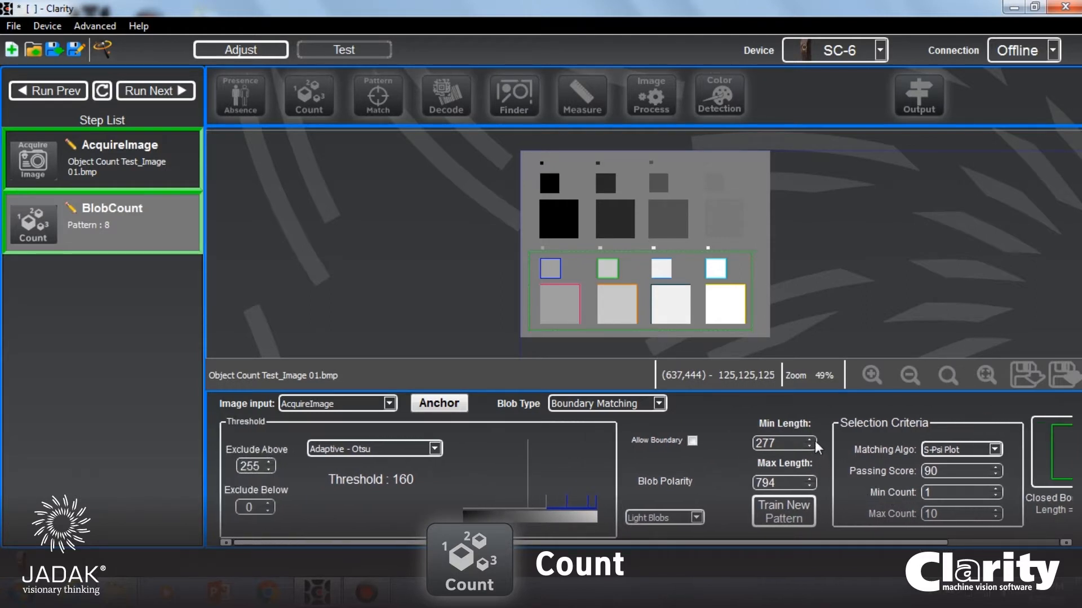
pyautogui.moveTo(901, 543); pyautogui.dragTo(970, 538)
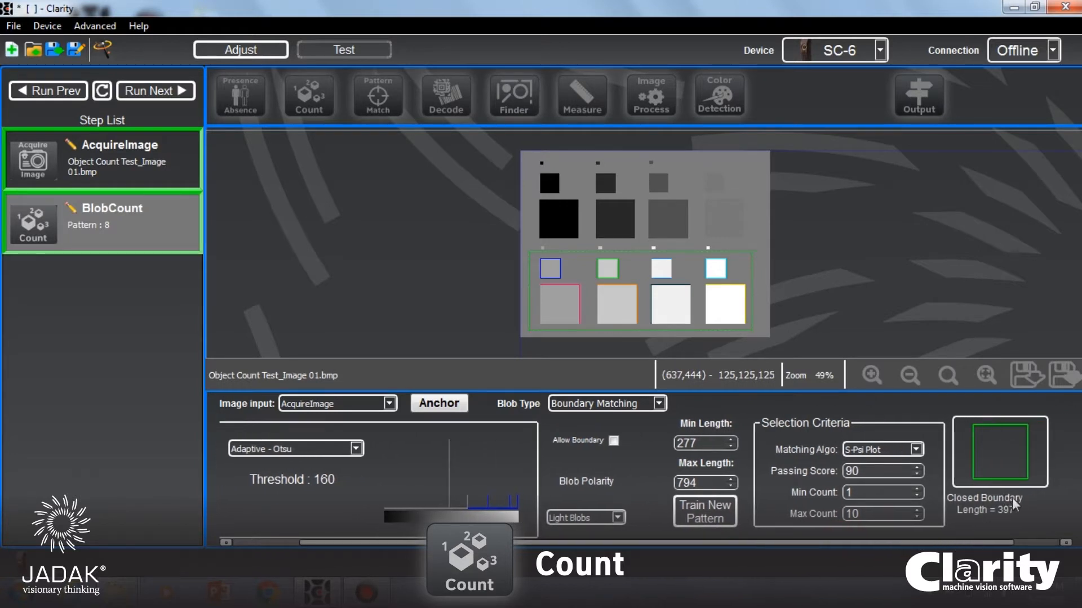
pyautogui.click(731, 441)
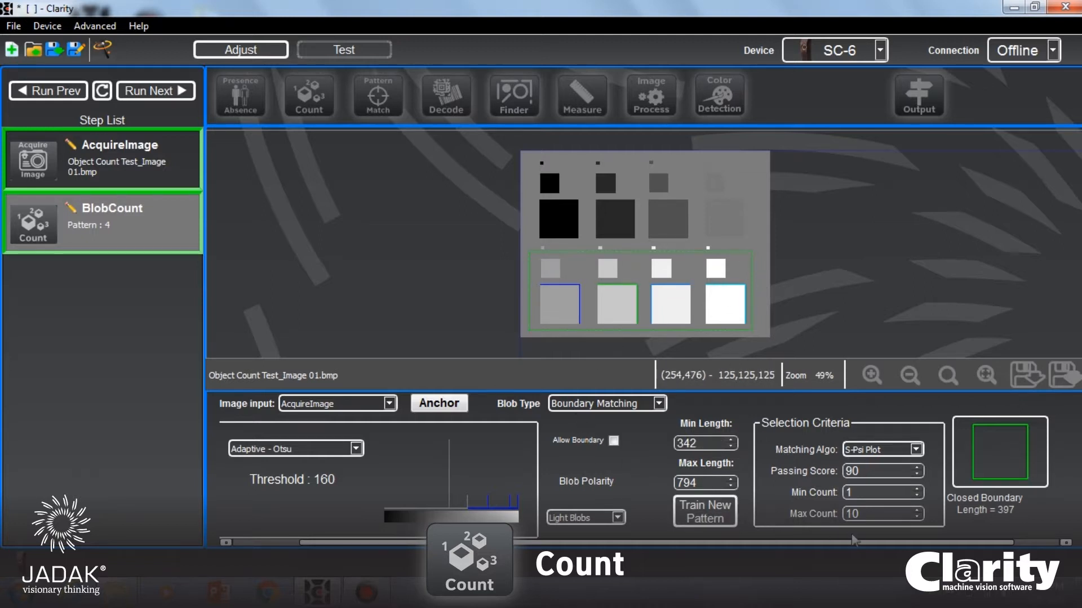
# - Switch the blob type back to Blob Counting and narrow the region of interest so its edge cuts through the last large light square
pyautogui.click(643, 405)
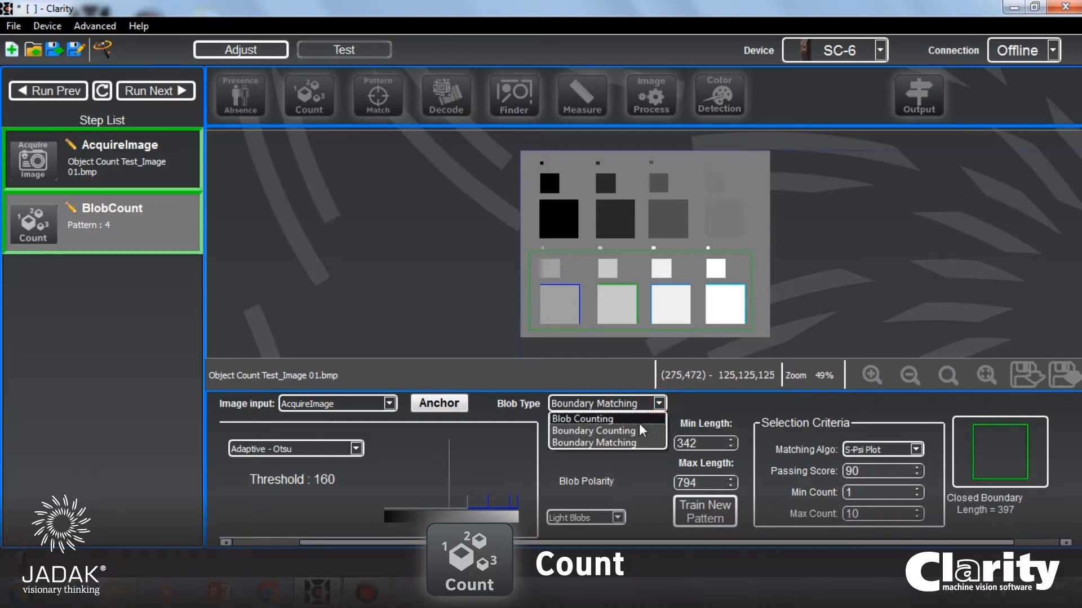
pyautogui.click(639, 423)
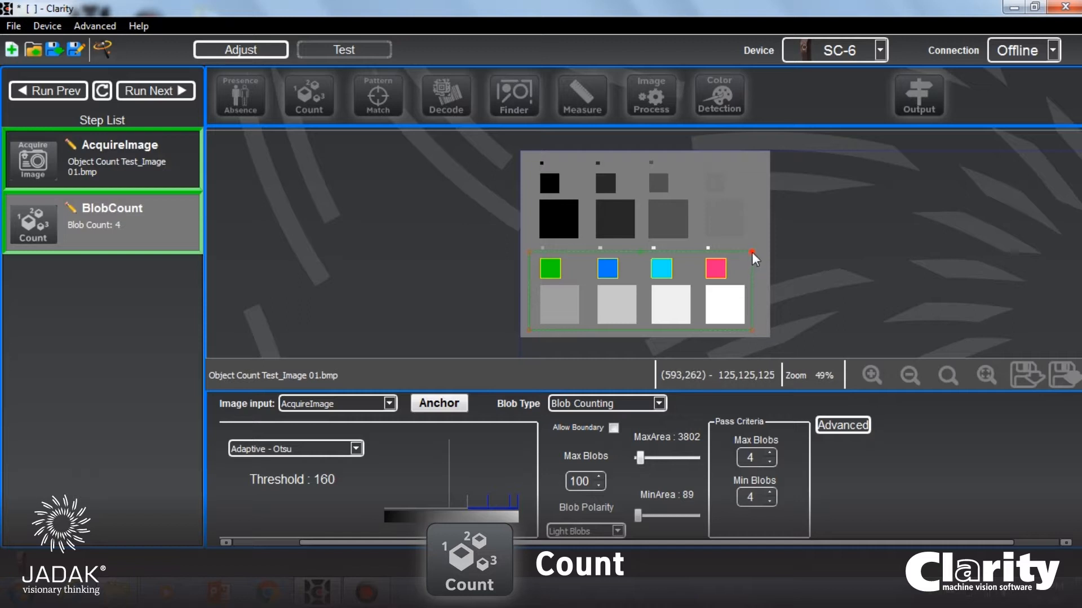
pyautogui.moveTo(752, 251); pyautogui.dragTo(728, 248)
# - Set the maximum blob area to 26586 and the minimum to 5, and allow blobs that touch the region's boundary
pyautogui.moveTo(642, 458); pyautogui.dragTo(654, 458)
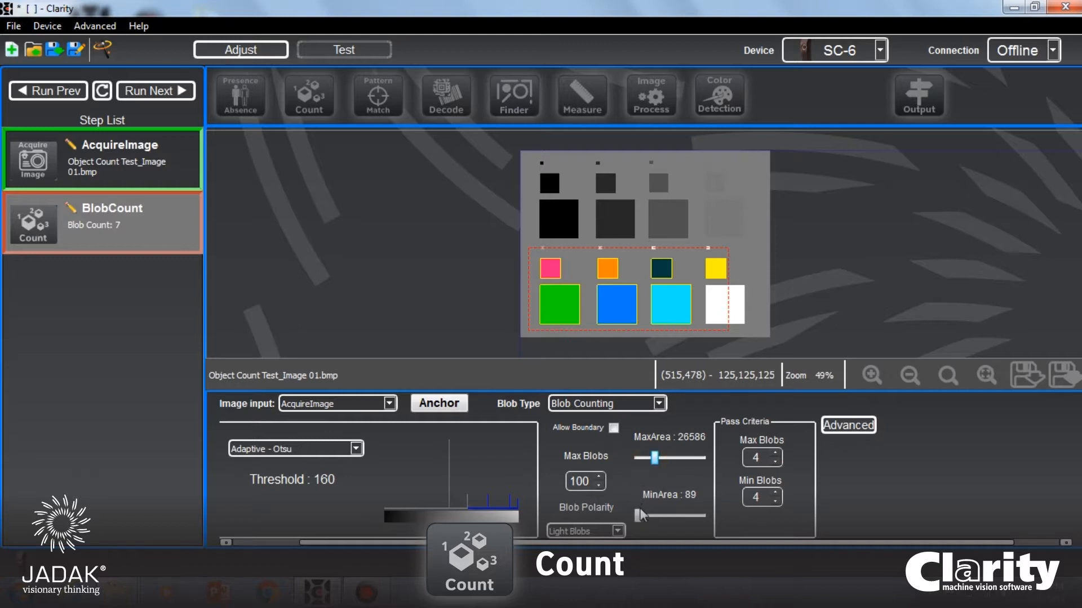
pyautogui.moveTo(638, 515); pyautogui.dragTo(633, 516)
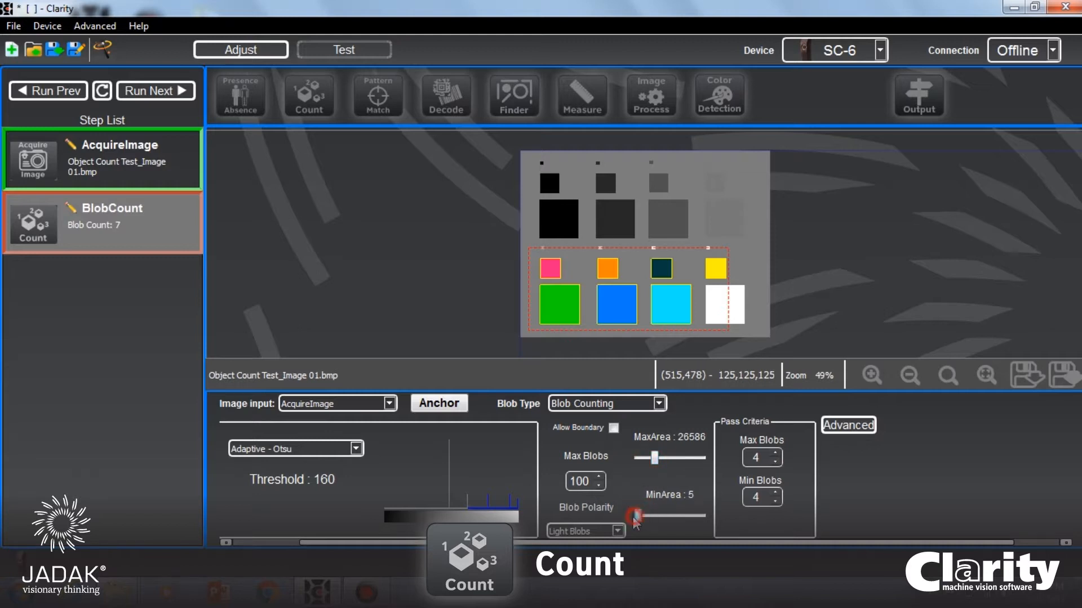
pyautogui.scroll(3, 704, 298)
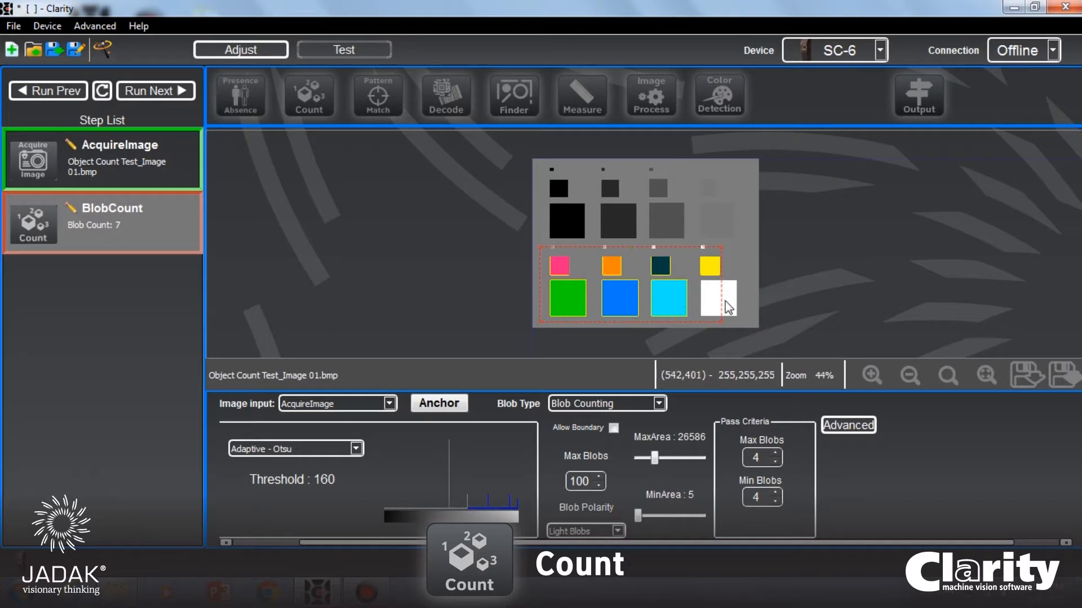
pyautogui.moveTo(1080, 216); pyautogui.dragTo(1080, 261)
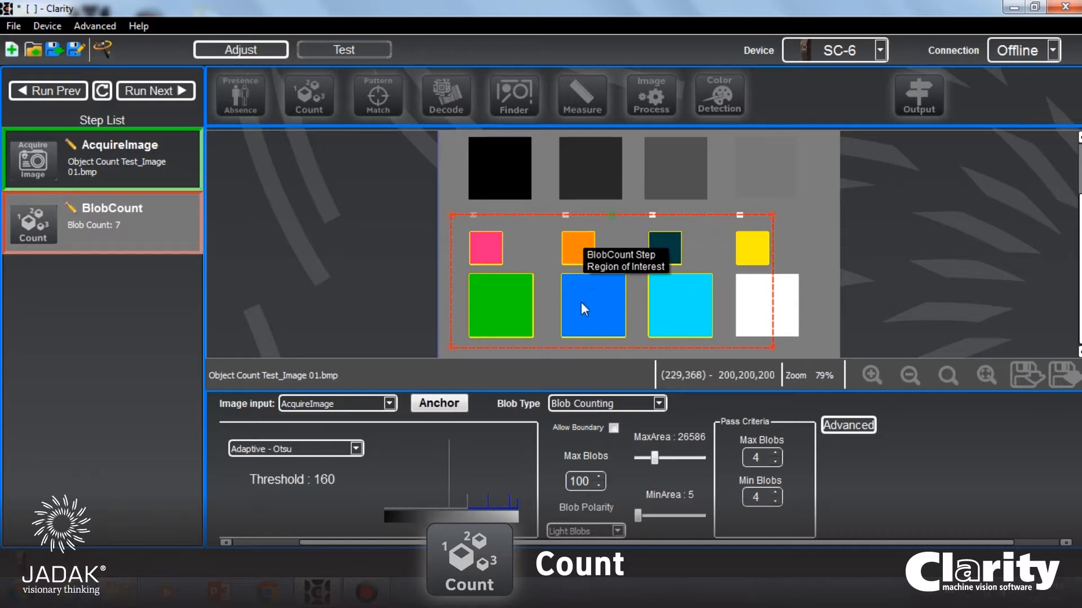
pyautogui.click(613, 428)
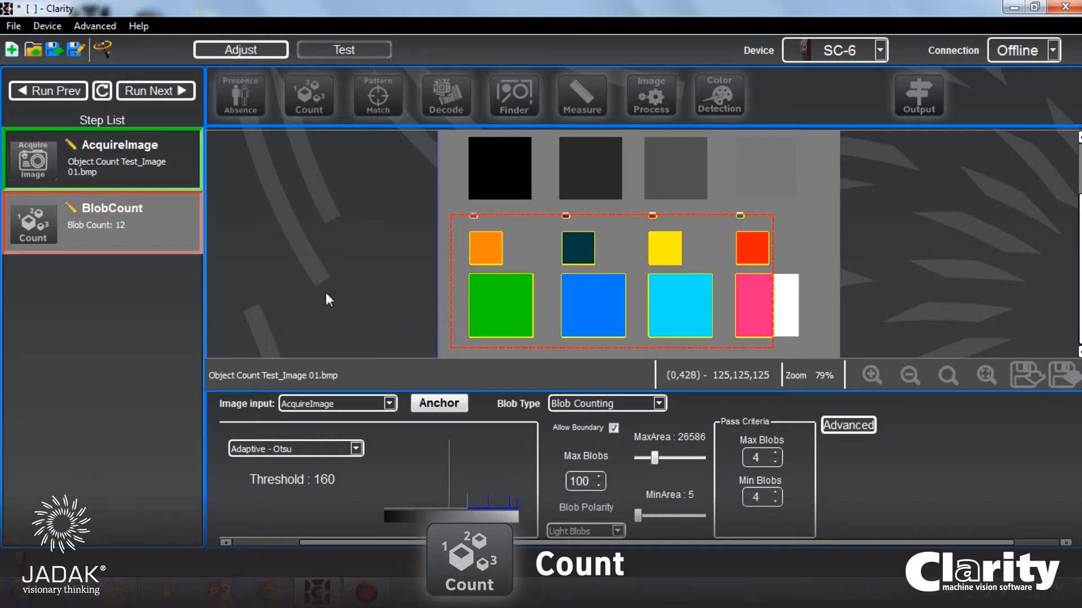
# - Remove the Object Count Test image from the AcquireImage step's image list and load 1.bmp
pyautogui.click(143, 167)
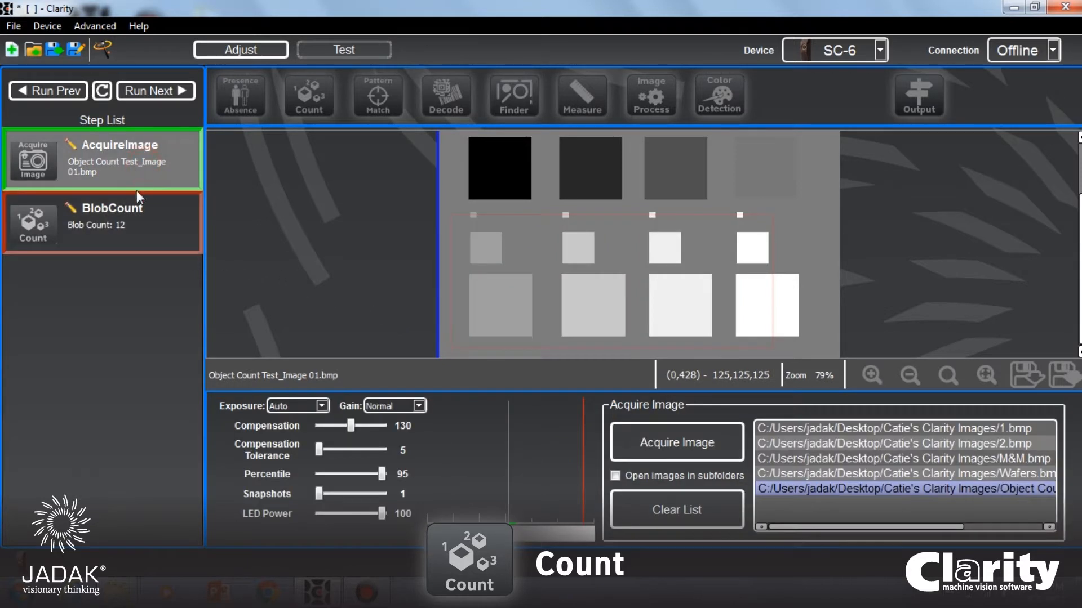
pyautogui.rightClick(998, 488)
pyautogui.click(1025, 495)
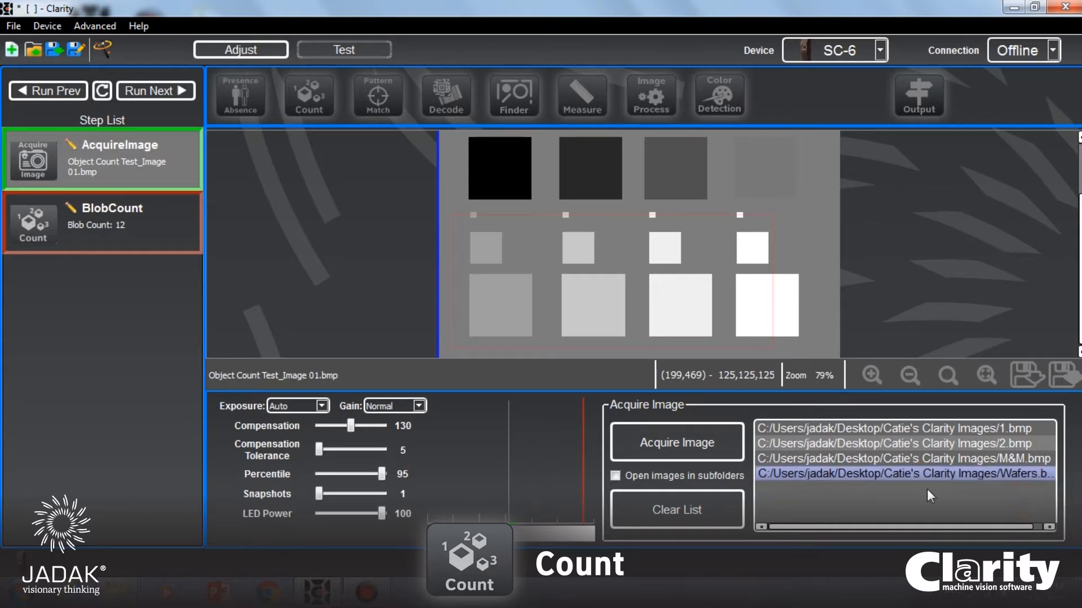
pyautogui.click(952, 427)
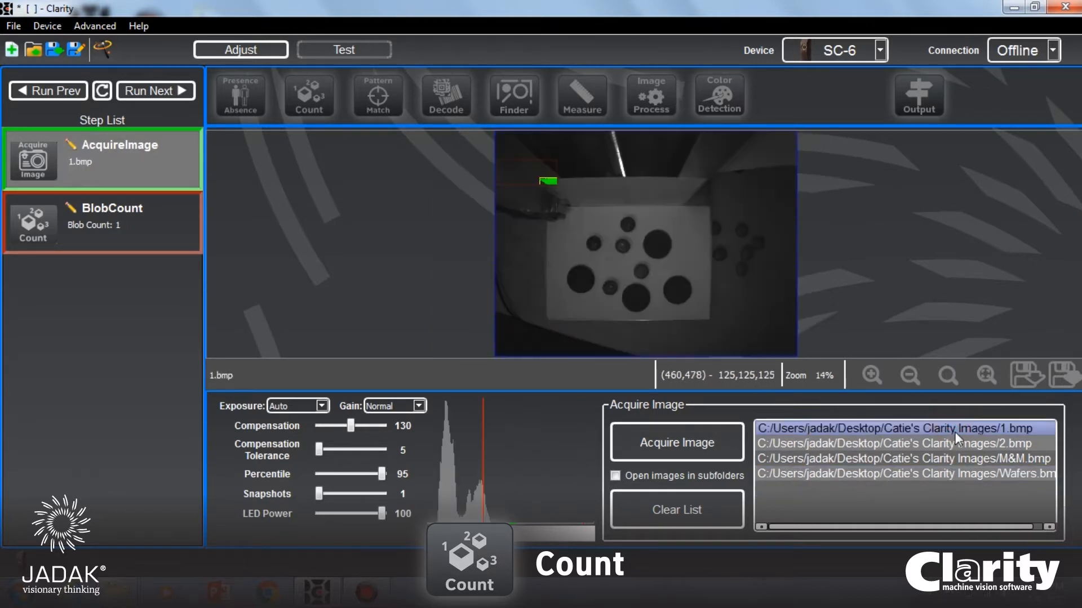
# - Fit the BlobCount region around the light tray and count dark blobs with areas between 37978 and 59496
pyautogui.click(172, 229)
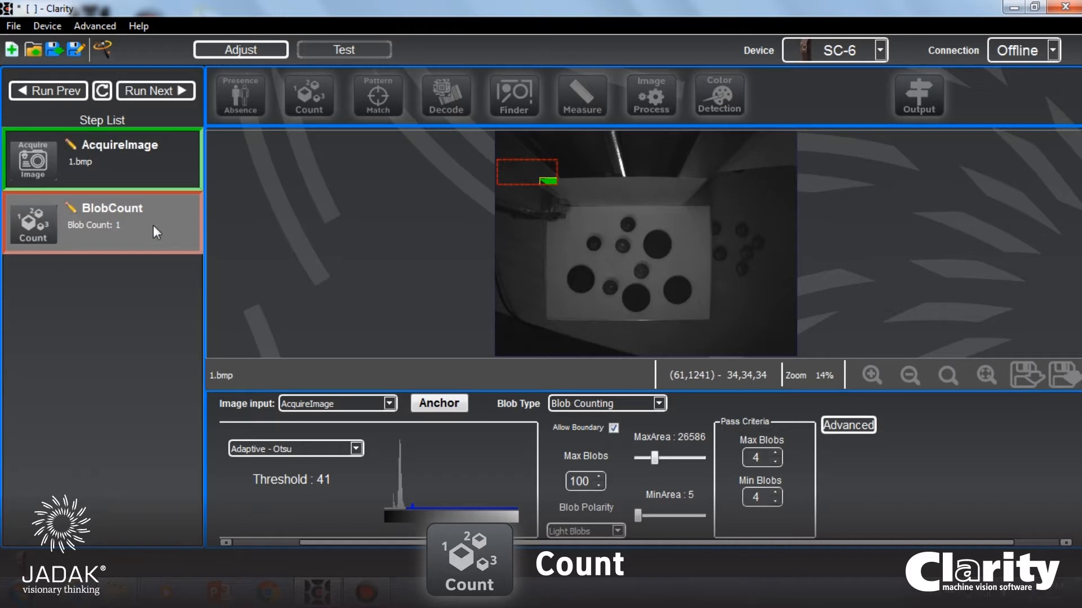
pyautogui.moveTo(526, 183)
pyautogui.mouseDown()
pyautogui.moveTo(591, 228)
pyautogui.moveTo(576, 235)
pyautogui.moveTo(640, 252)
pyautogui.moveTo(695, 287)
pyautogui.moveTo(712, 319)
pyautogui.mouseUp()
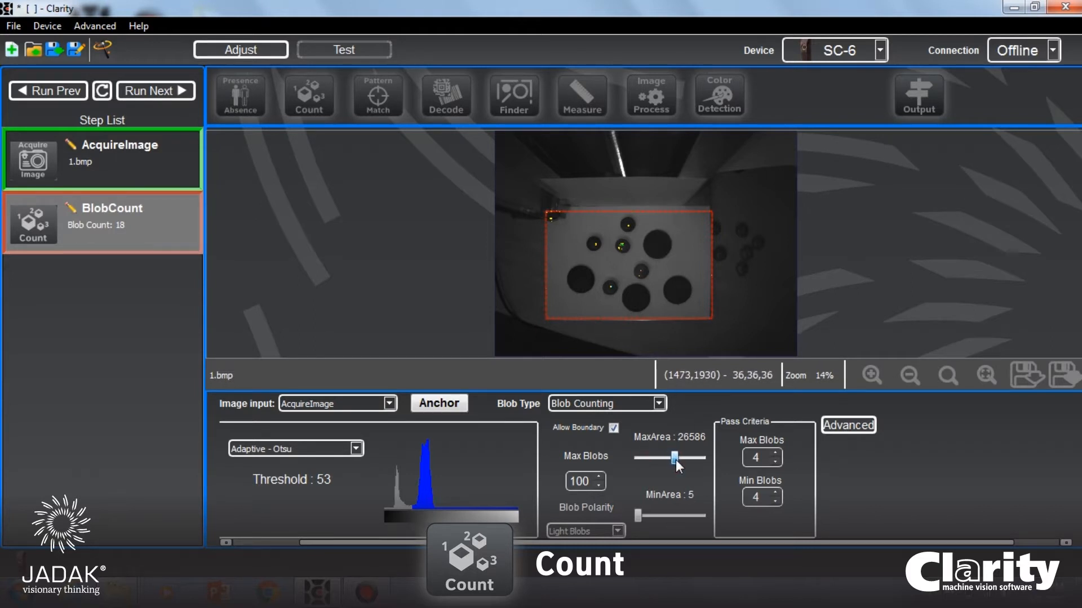
pyautogui.click(618, 531)
pyautogui.click(577, 557)
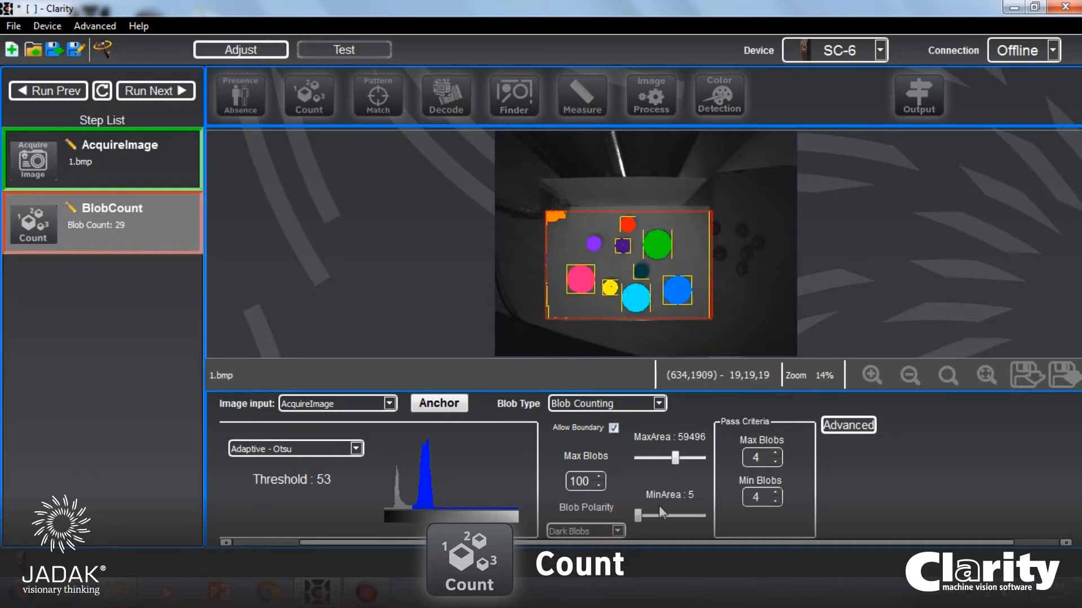
pyautogui.moveTo(641, 520); pyautogui.dragTo(655, 522)
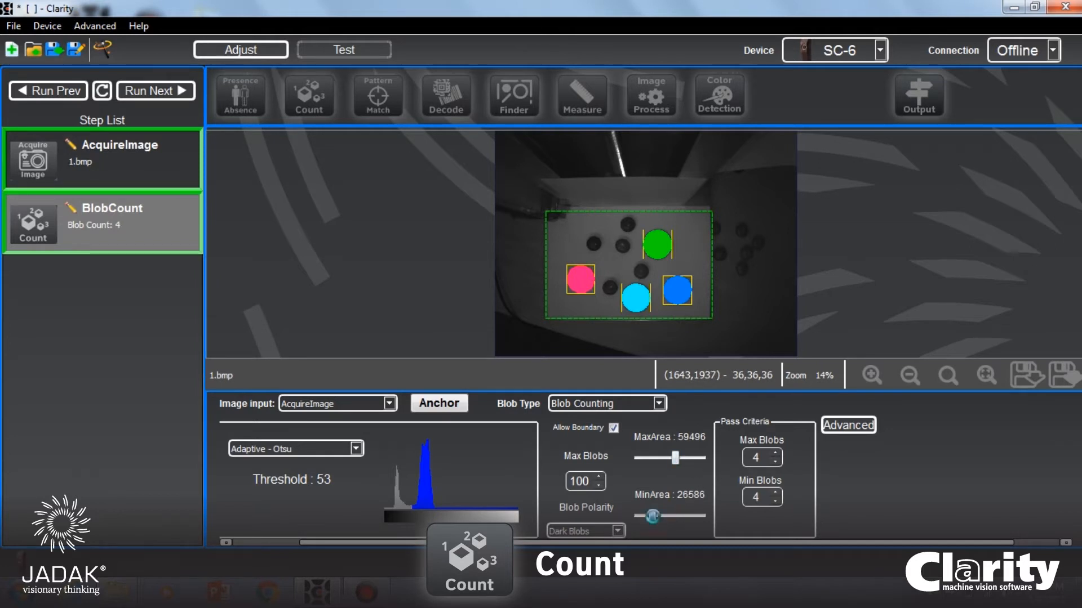
pyautogui.moveTo(655, 516)
pyautogui.mouseDown()
pyautogui.moveTo(643, 519)
pyautogui.moveTo(662, 516)
pyautogui.mouseUp()
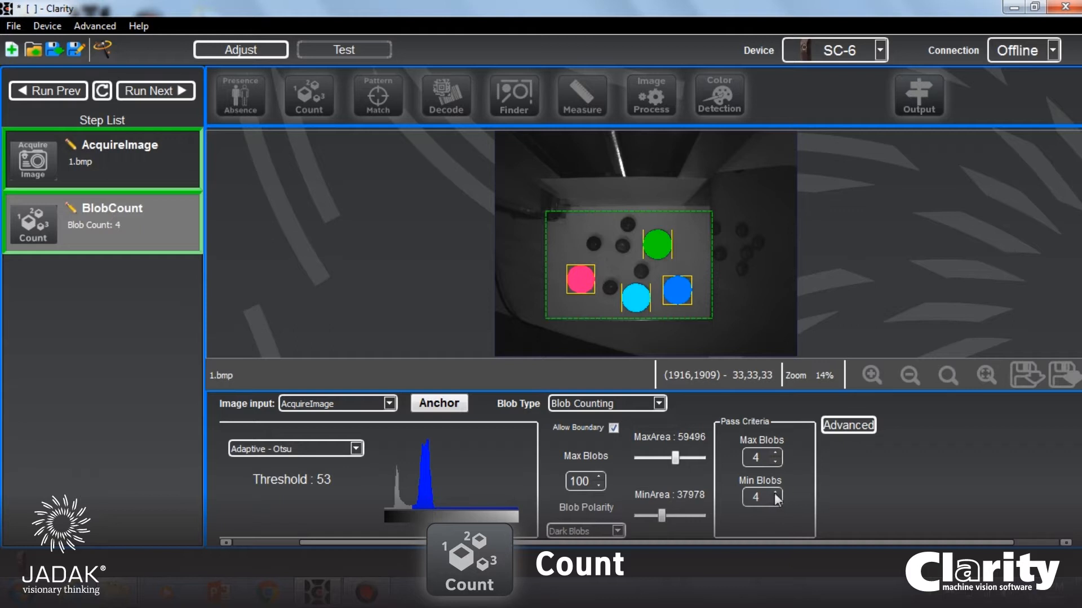
# - Set the maximum number of blobs in BlobCount's pass criteria to 15
pyautogui.click(777, 453)
pyautogui.click(776, 453)
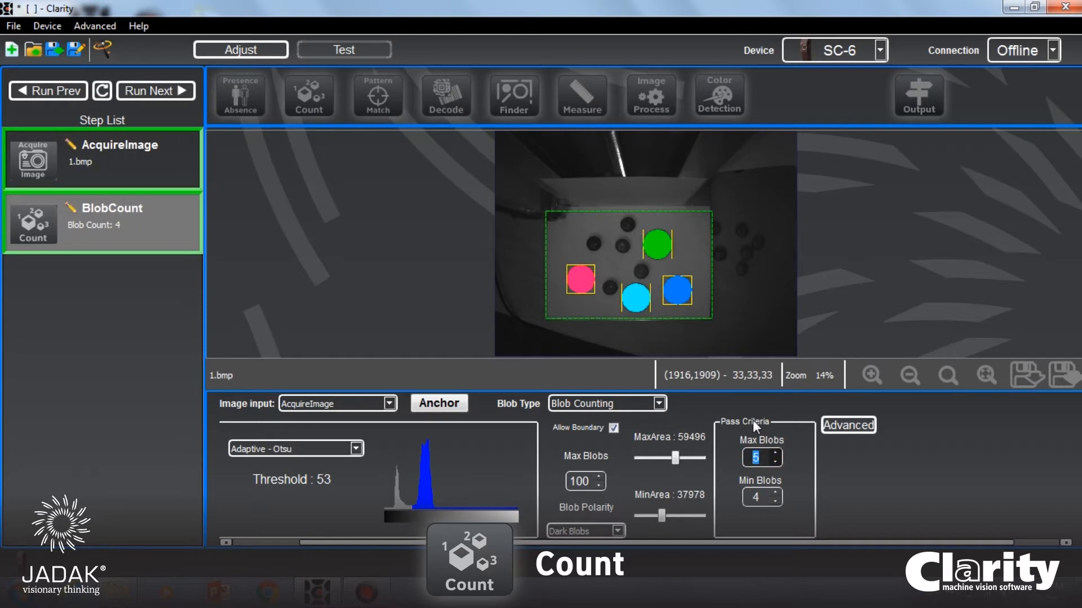
pyautogui.write('15')
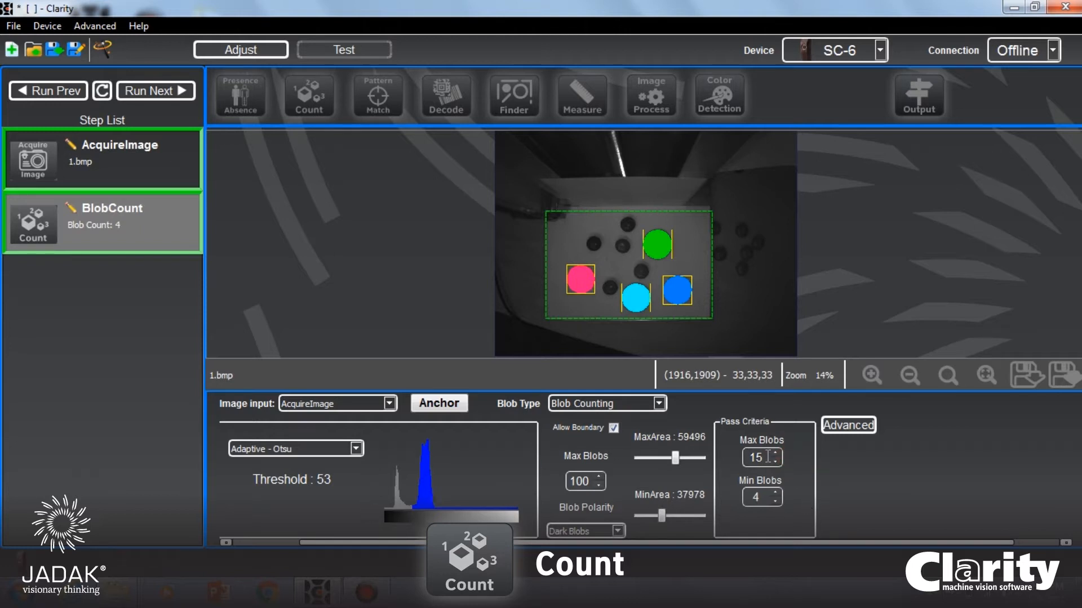
pyautogui.click(853, 483)
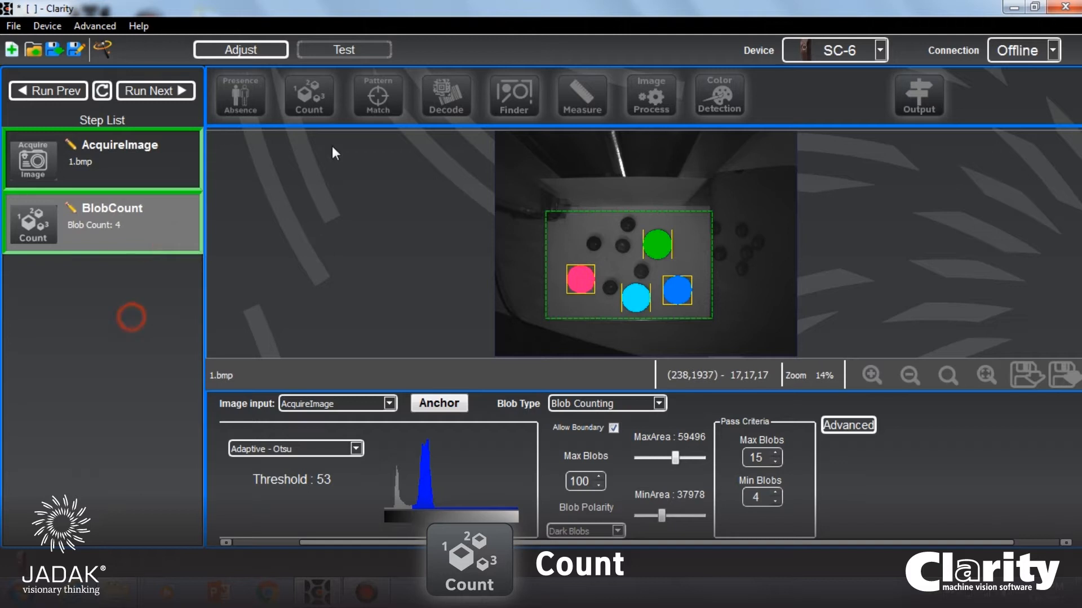
# - Add a second Count step and rename the first one Number of Wafers
pyautogui.click(314, 101)
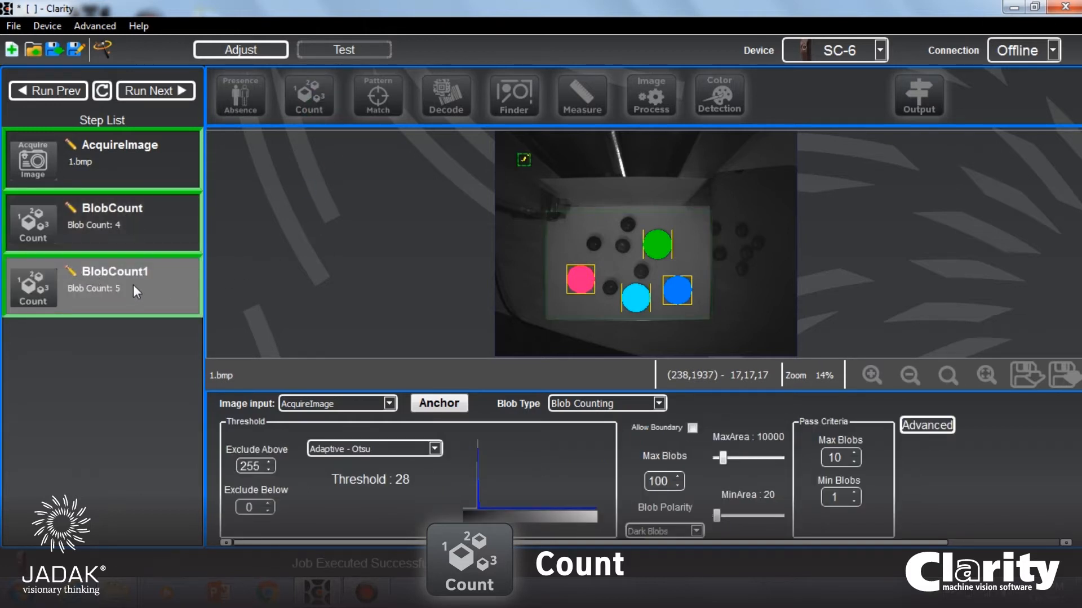
pyautogui.click(152, 219)
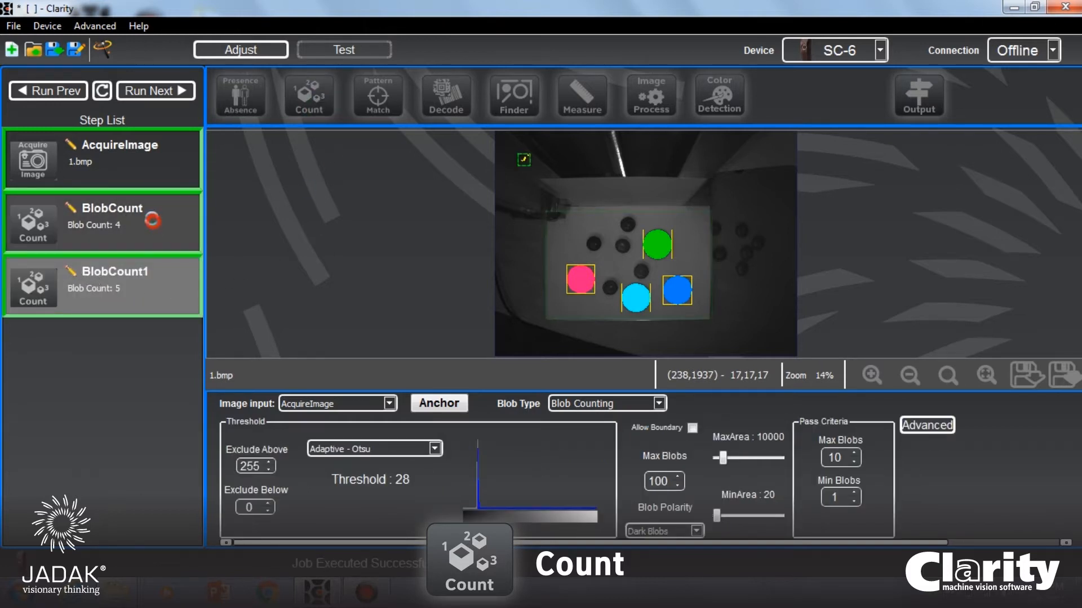
pyautogui.click(73, 208)
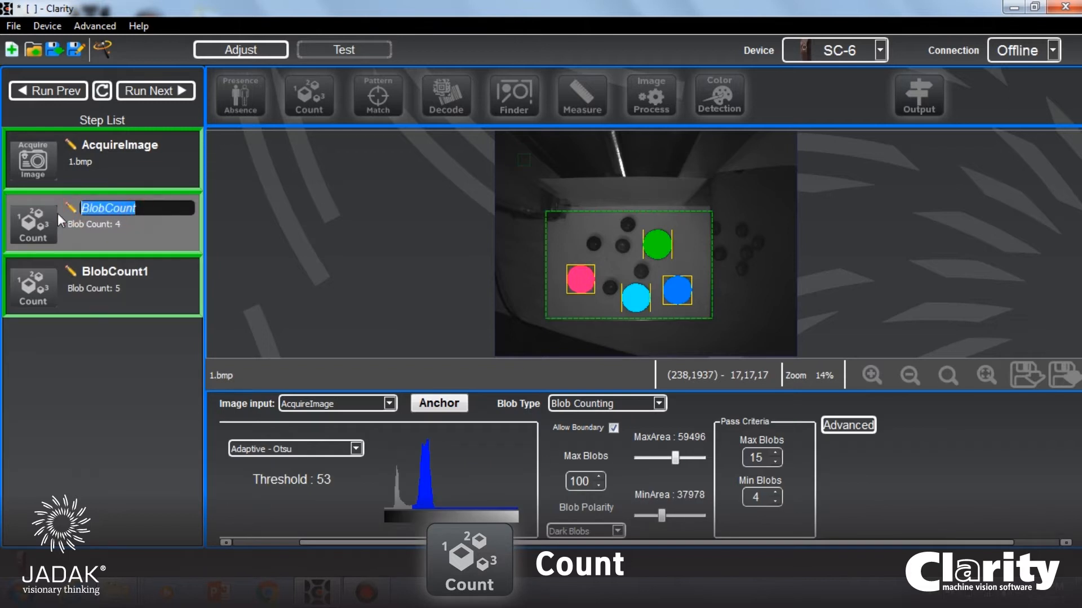
pyautogui.write('Numer')
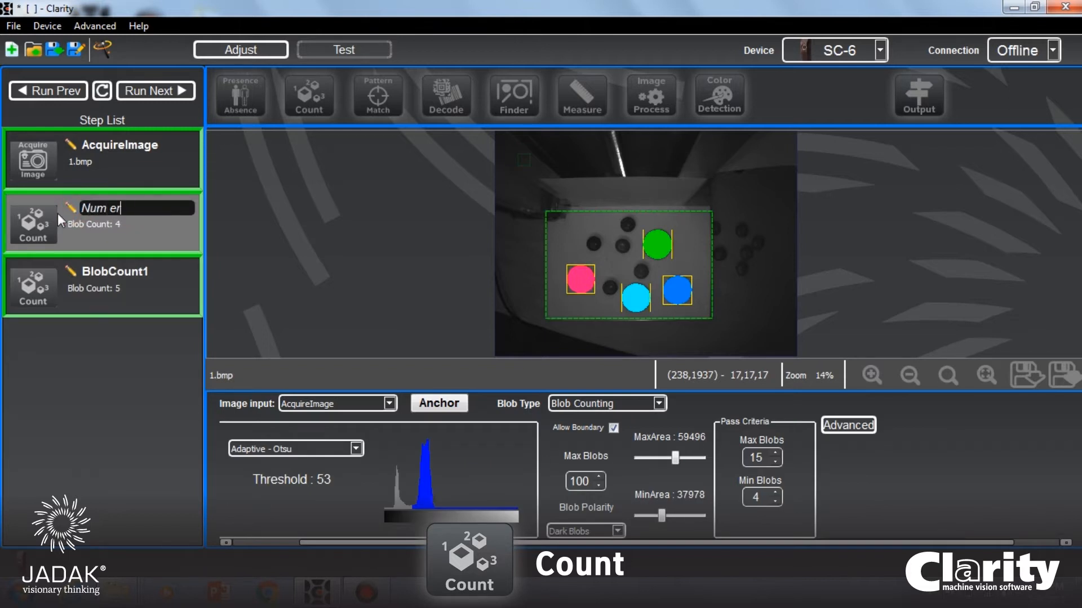
pyautogui.press('BackSpace')
pyautogui.press('BackSpace')
pyautogui.write('ber of Wafers')
pyautogui.click(140, 356)
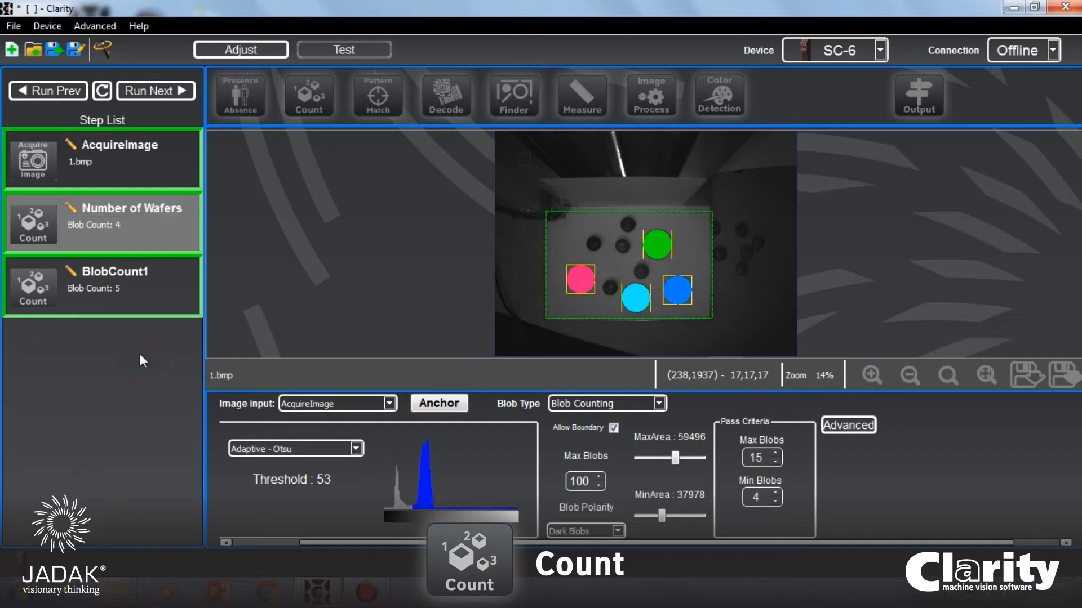
# - Fit the BlobCount1 region over the tray and limit the blob area to between 11397 and 36712
pyautogui.click(145, 300)
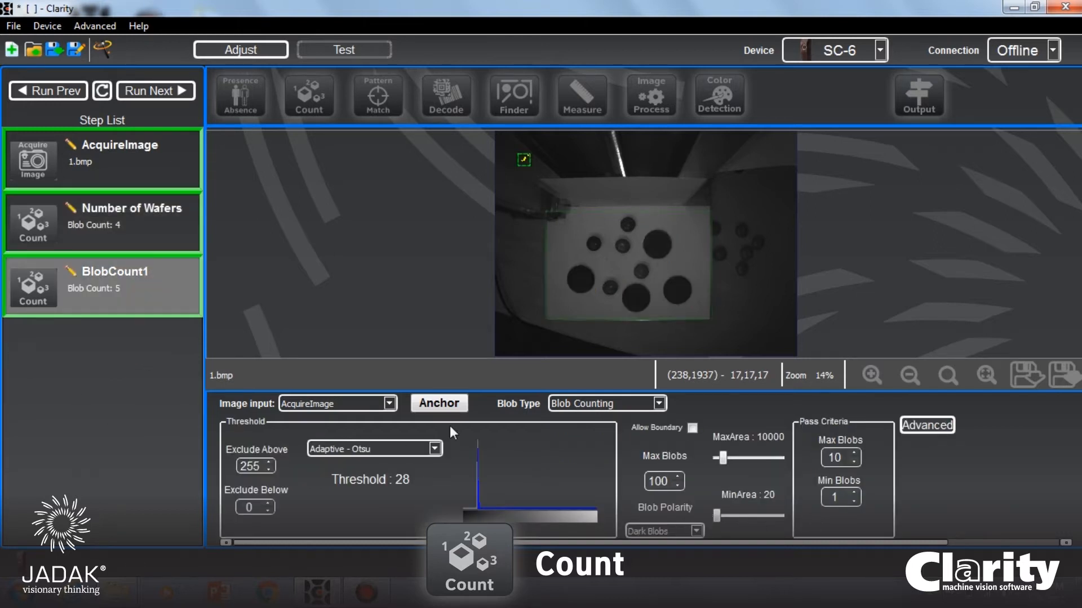
pyautogui.moveTo(529, 166); pyautogui.dragTo(712, 321)
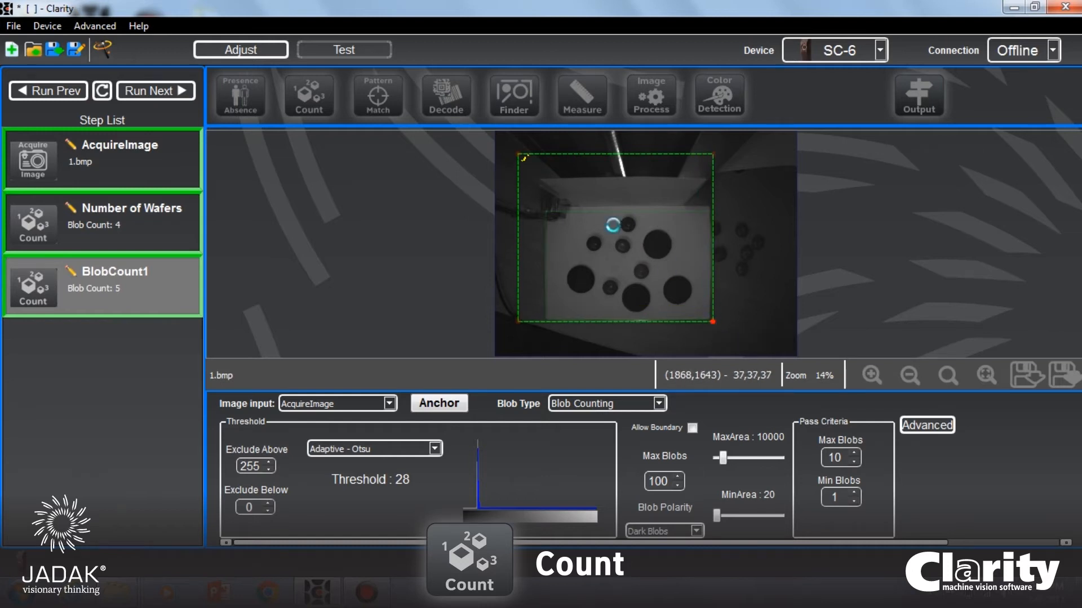
pyautogui.moveTo(516, 154); pyautogui.dragTo(558, 217)
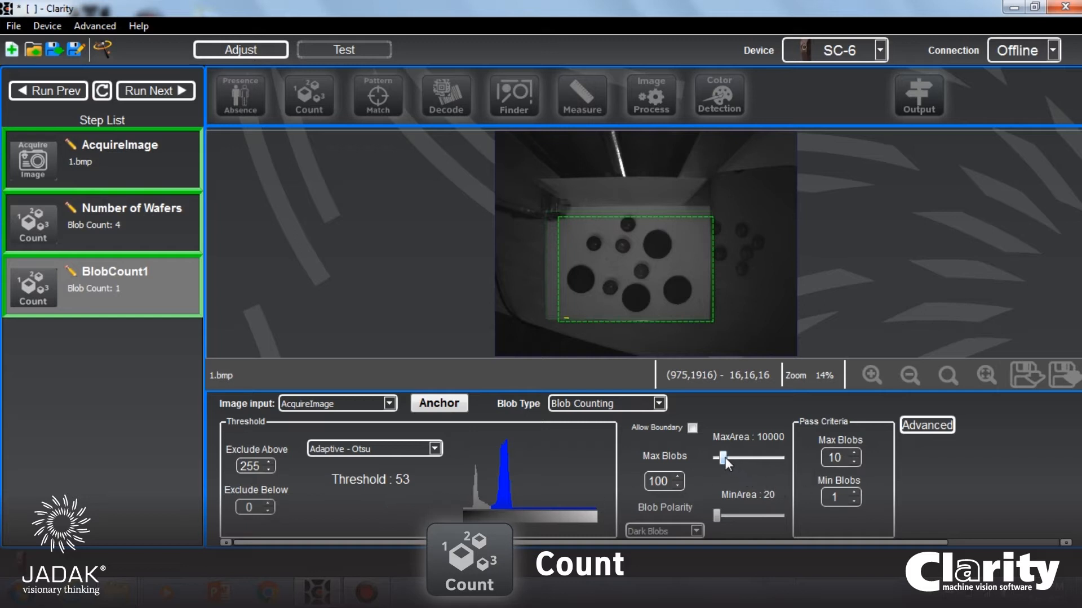
pyautogui.moveTo(741, 457); pyautogui.dragTo(752, 457)
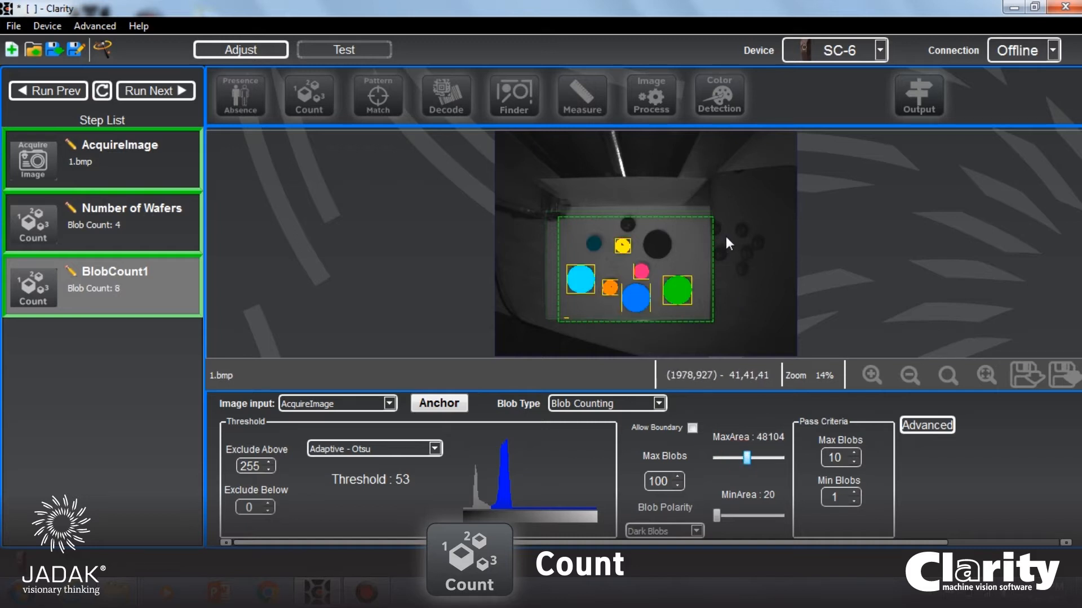
pyautogui.moveTo(721, 510); pyautogui.dragTo(725, 517)
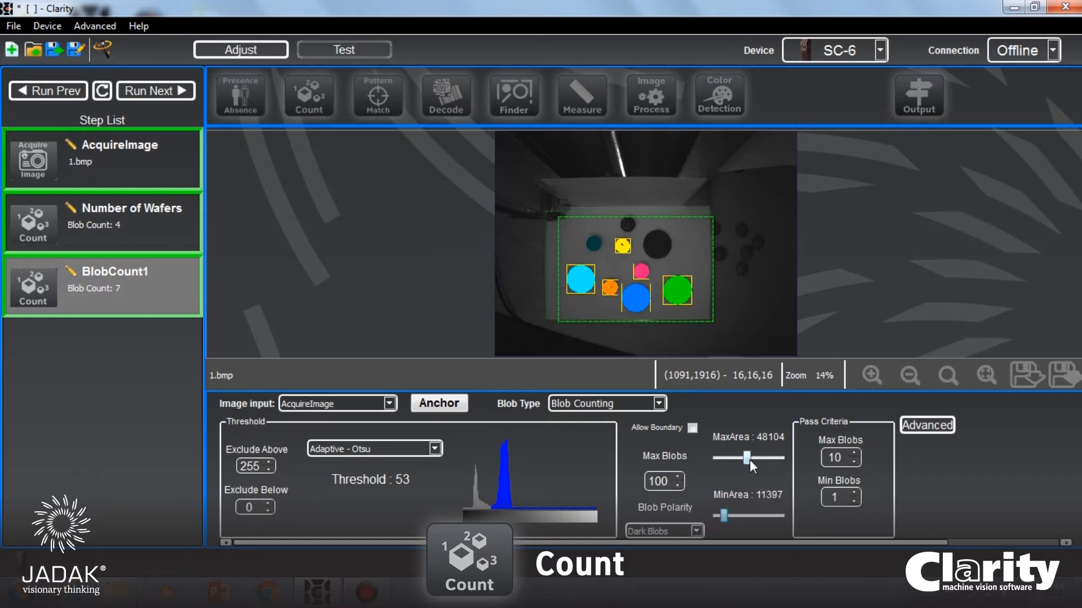
pyautogui.moveTo(749, 459); pyautogui.dragTo(739, 460)
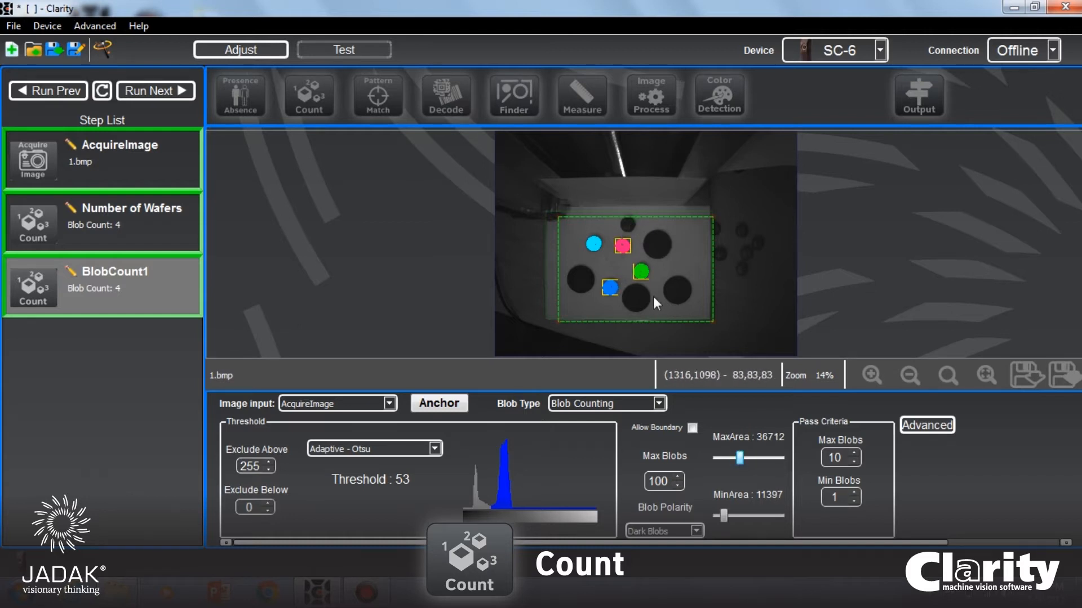
# - Allow boundary blobs in BlobCount1 and pull the region's lower-right corner slightly inward, inside the tray's edge
pyautogui.click(691, 427)
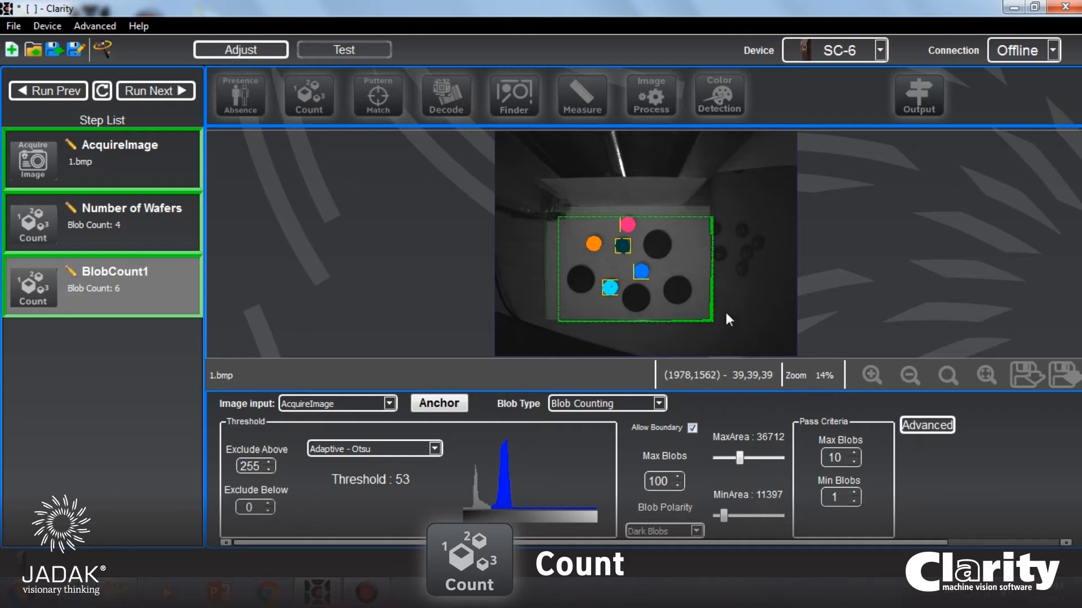
pyautogui.scroll(-1, 716, 314)
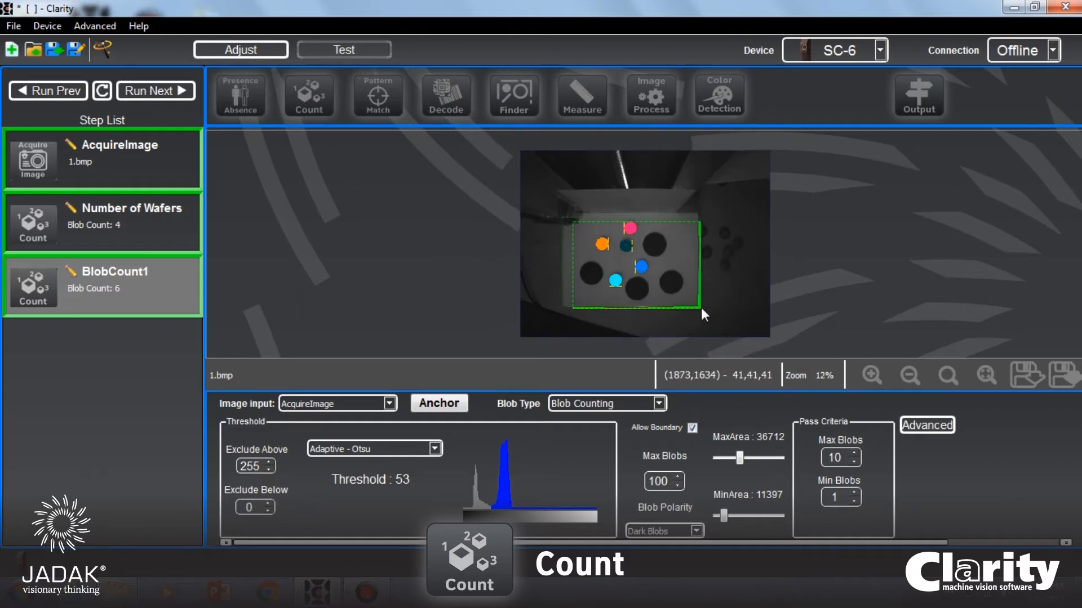
pyautogui.moveTo(696, 304); pyautogui.dragTo(695, 302)
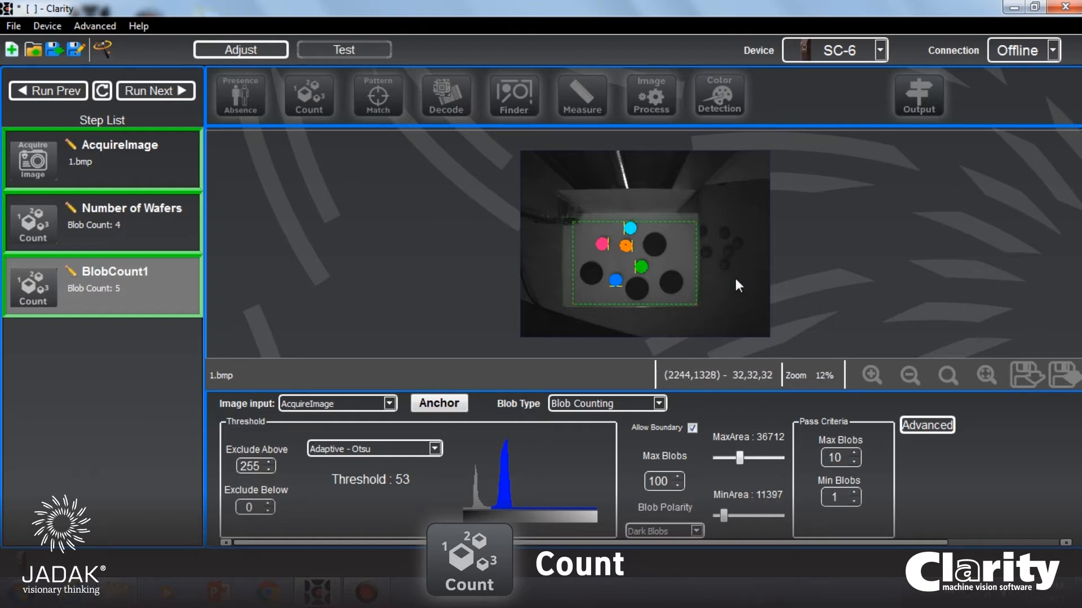
pyautogui.scroll(3, 652, 242)
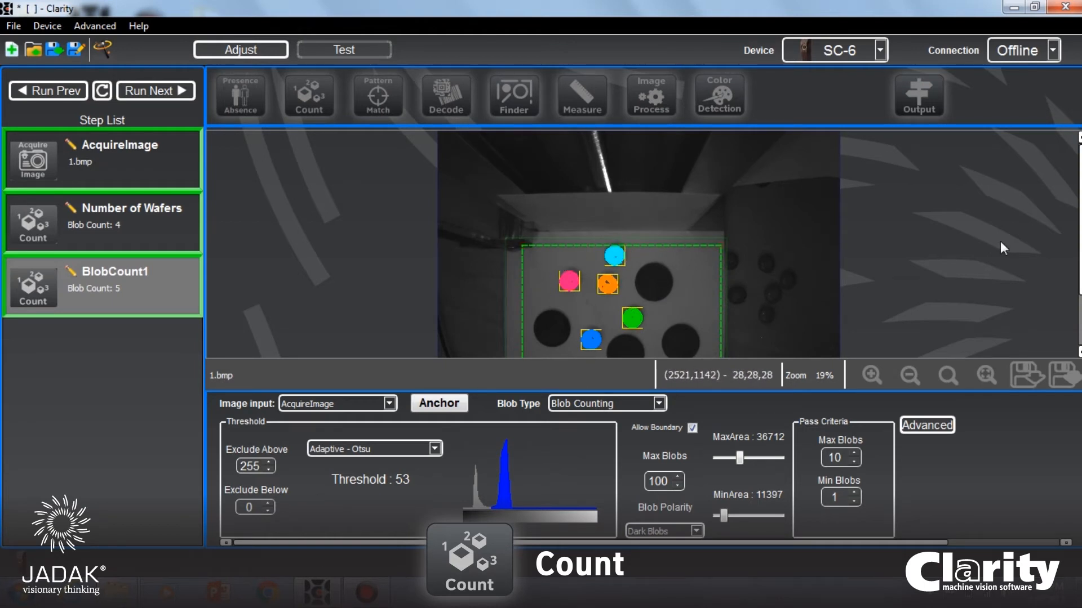
pyautogui.moveTo(1079, 218); pyautogui.dragTo(1079, 262)
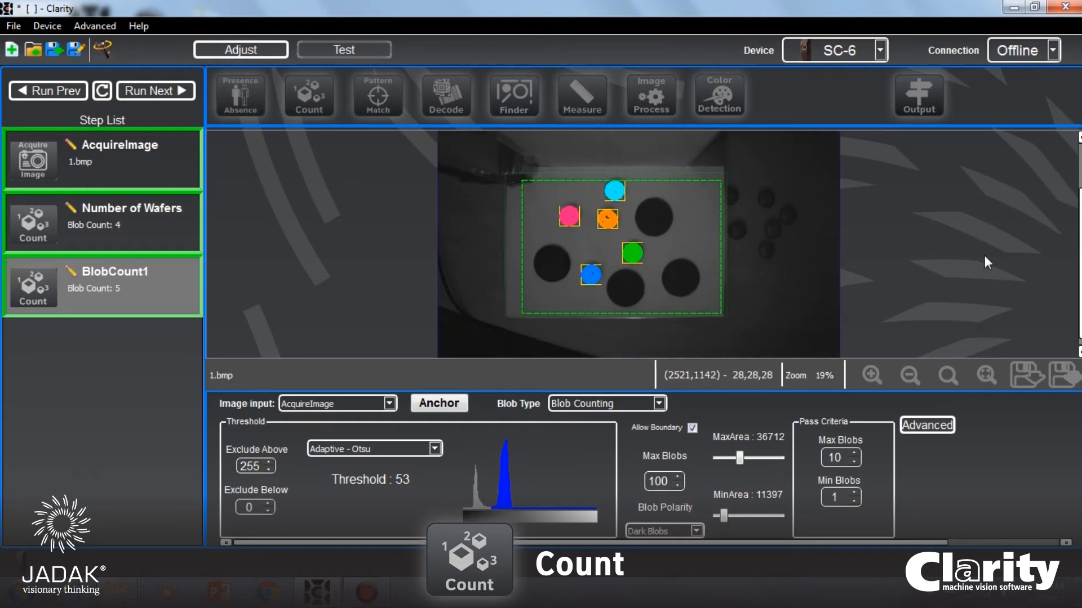
# - Compare with the Number of Wafers step and rename BlobCount1 as Number of M&M's
pyautogui.click(133, 232)
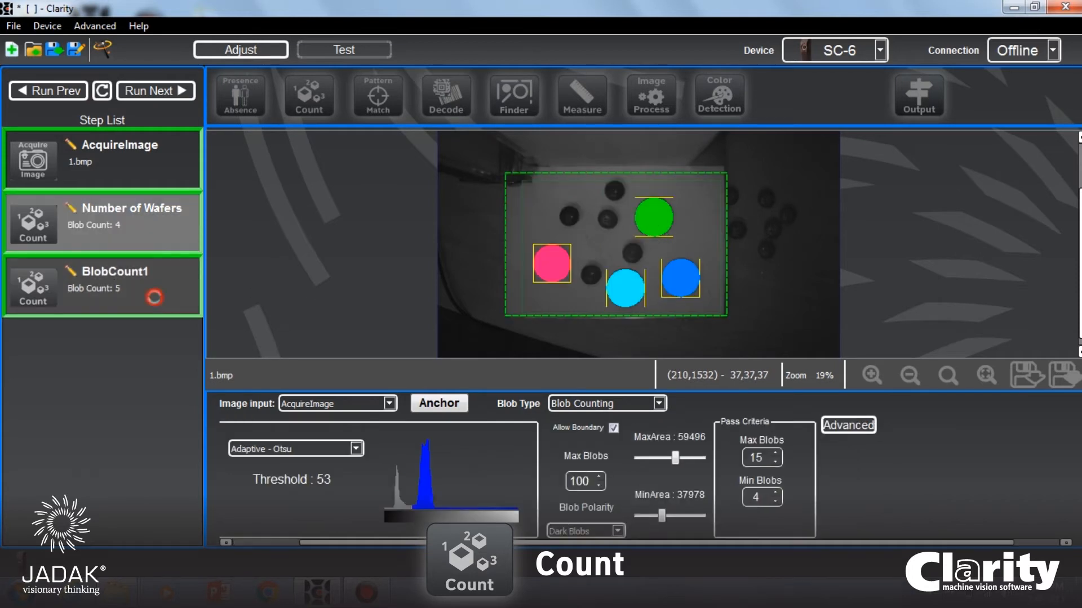
pyautogui.click(154, 297)
pyautogui.click(76, 275)
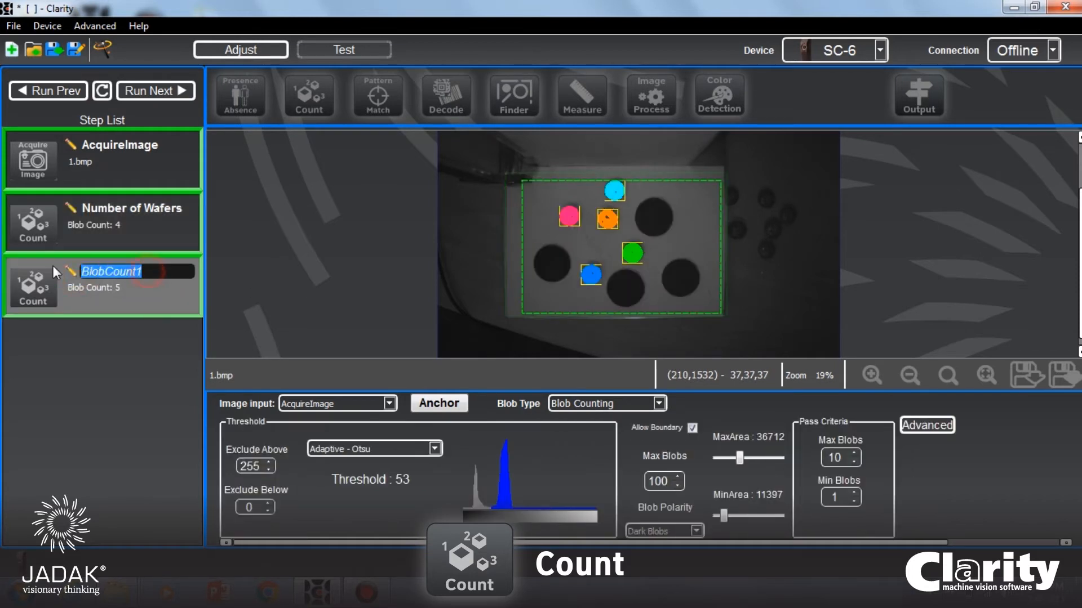
pyautogui.write('Number of')
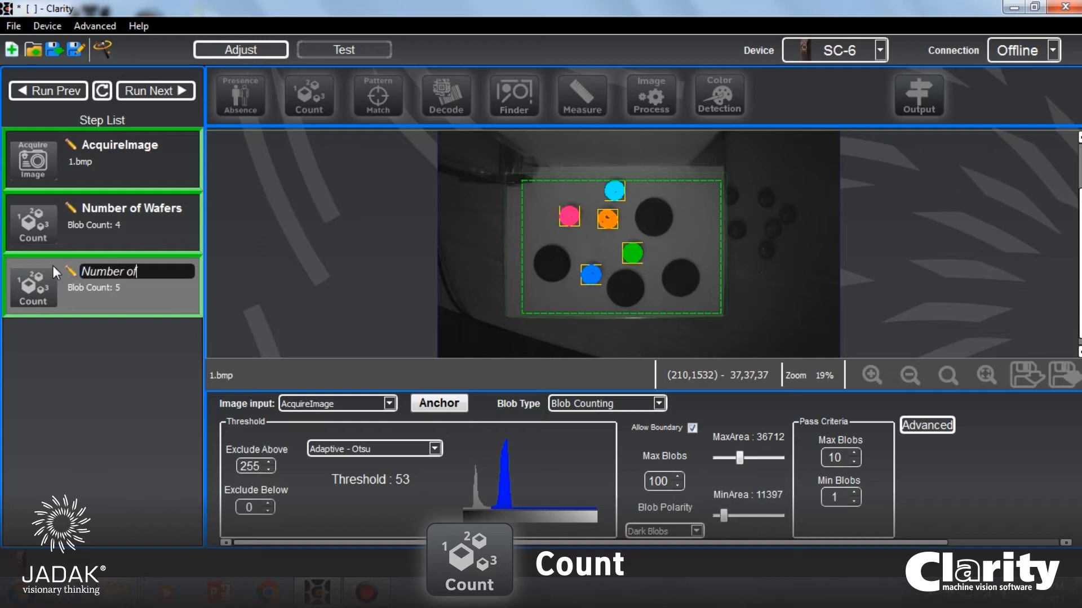
pyautogui.write(" M&M's")
pyautogui.click(54, 338)
# - Add a third Count step and name it Number of Chocolates
pyautogui.click(329, 95)
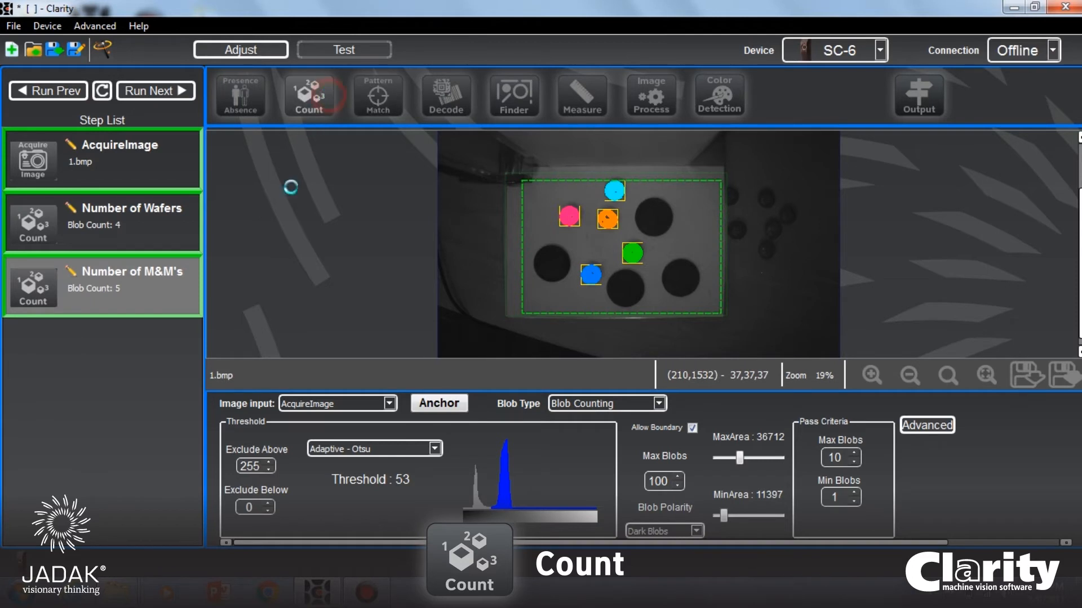
pyautogui.click(80, 336)
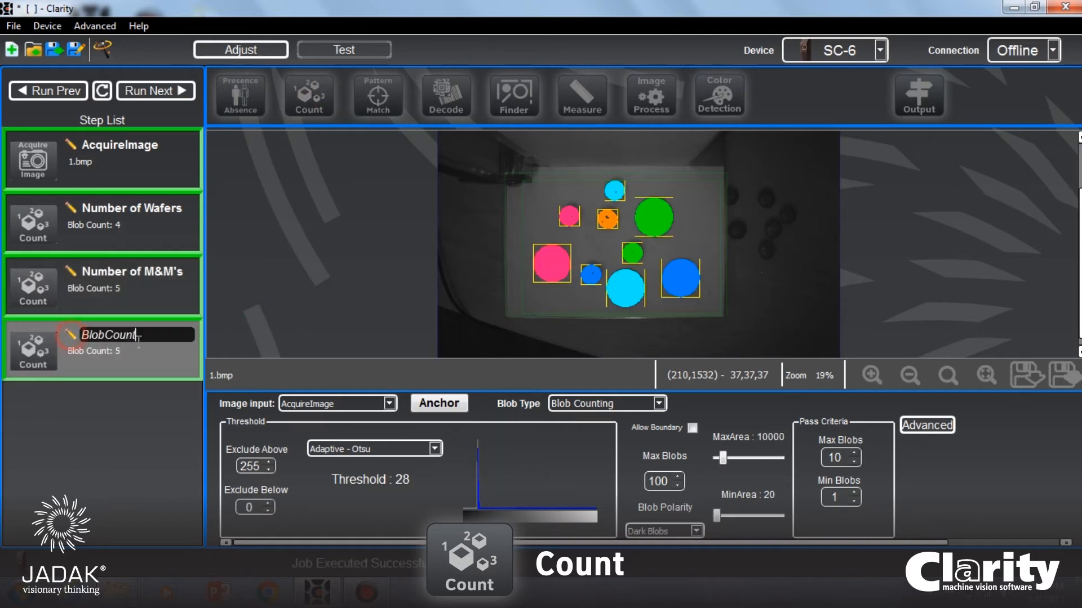
pyautogui.write('Number of Chocolates')
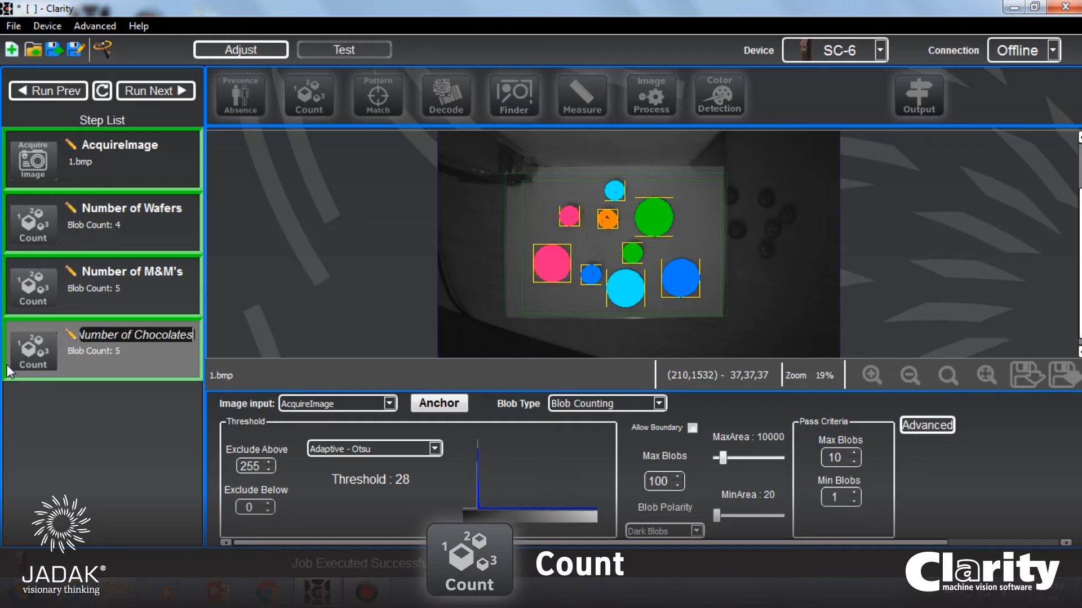
pyautogui.press('Return')
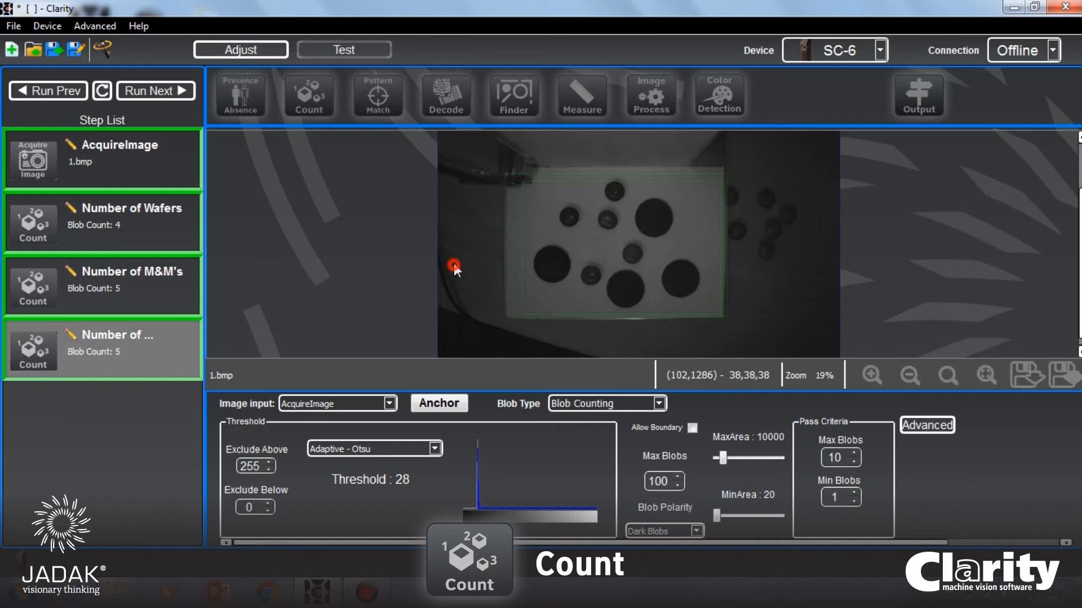
# - Fit the Number of Chocolates region inside the tray around all dark circles and raise the maximum blob area to 62027
pyautogui.scroll(2, 492, 217)
pyautogui.scroll(-3, 489, 203)
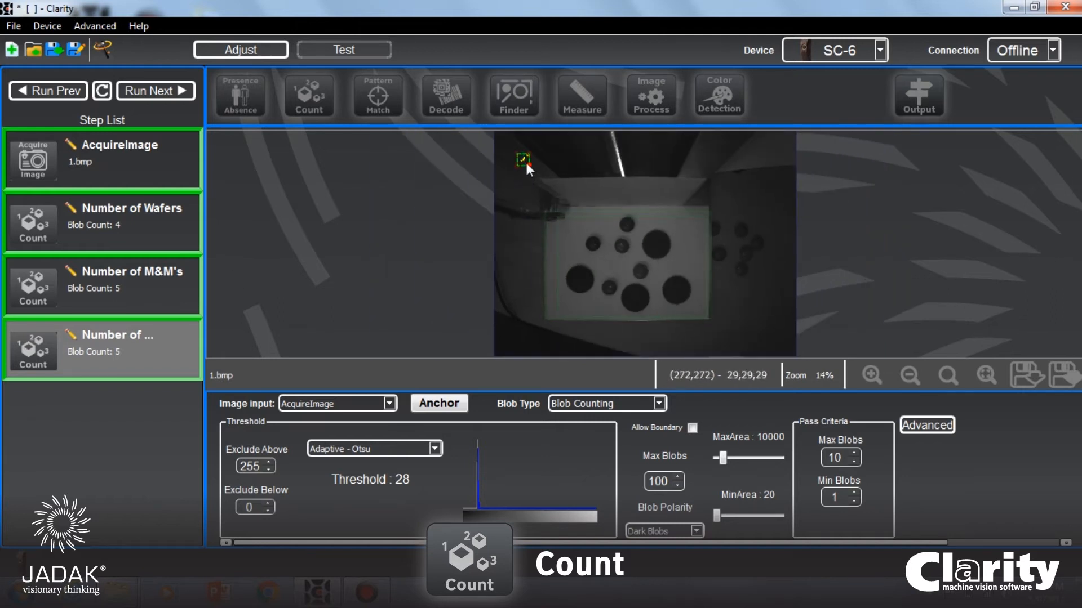
pyautogui.moveTo(518, 155); pyautogui.dragTo(710, 318)
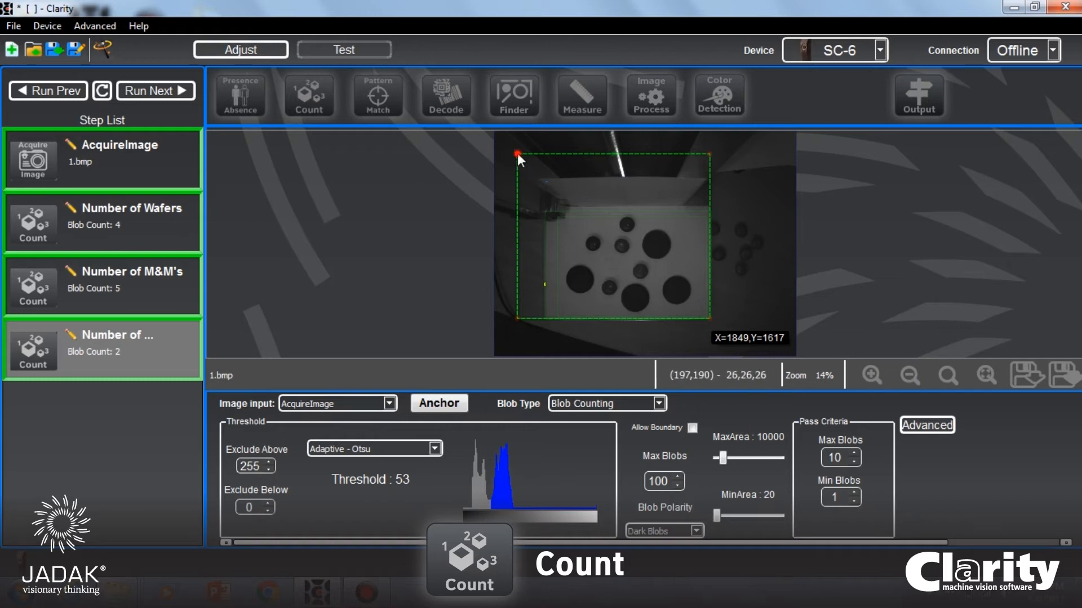
pyautogui.moveTo(517, 153); pyautogui.dragTo(563, 214)
pyautogui.moveTo(708, 316); pyautogui.dragTo(705, 317)
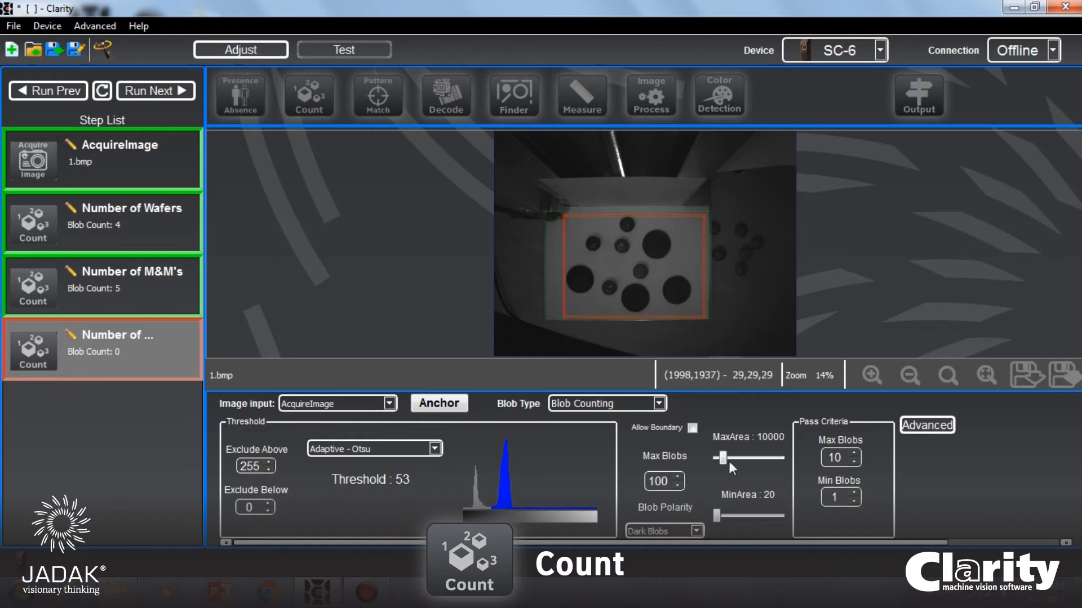
pyautogui.moveTo(743, 456); pyautogui.dragTo(755, 457)
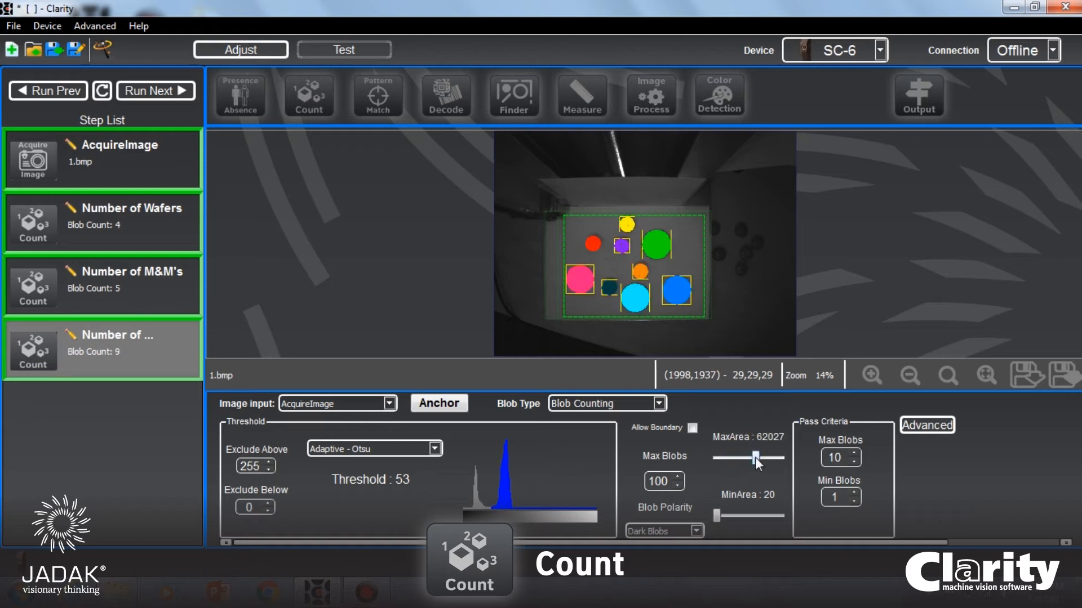
# - Raise the minimum blob area of the Number of Chocolates step to 10131
pyautogui.moveTo(724, 514); pyautogui.dragTo(722, 515)
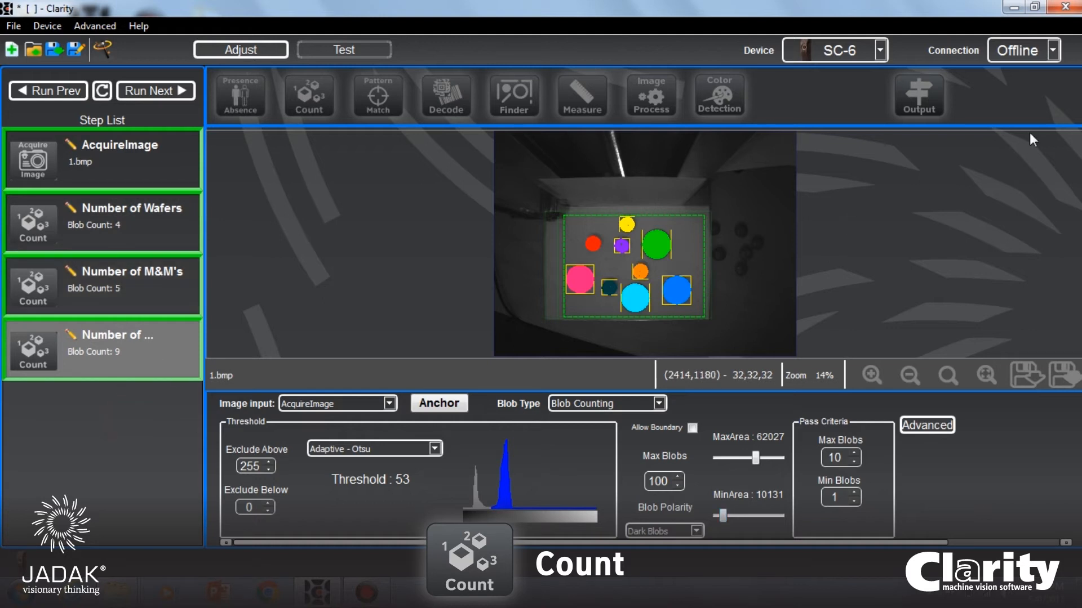
# - Add an Output step and give it a text element reading "Number of Wafers :"
pyautogui.click(918, 95)
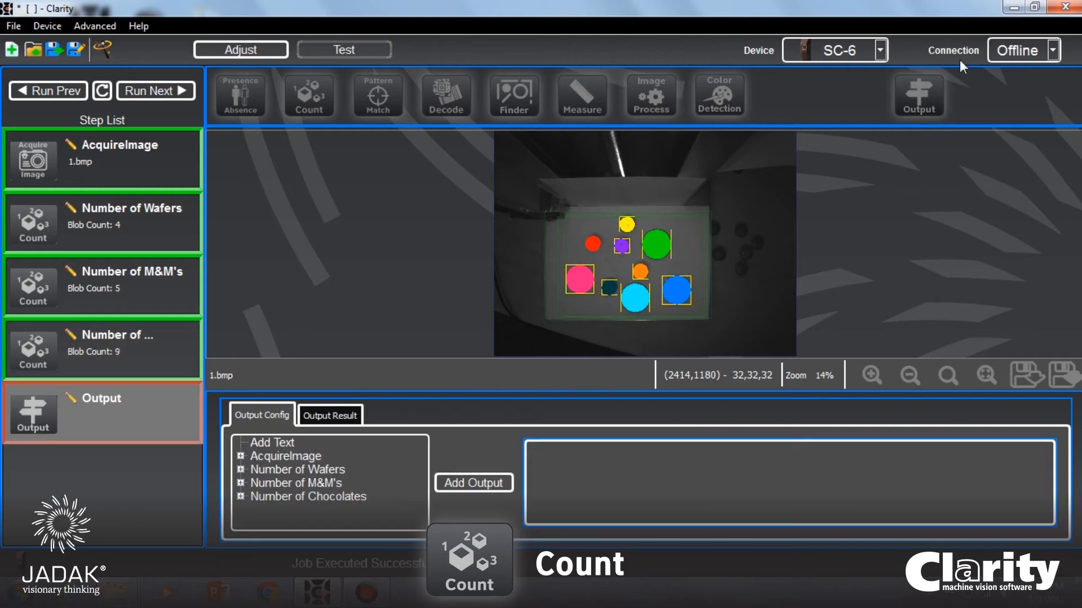
pyautogui.click(272, 443)
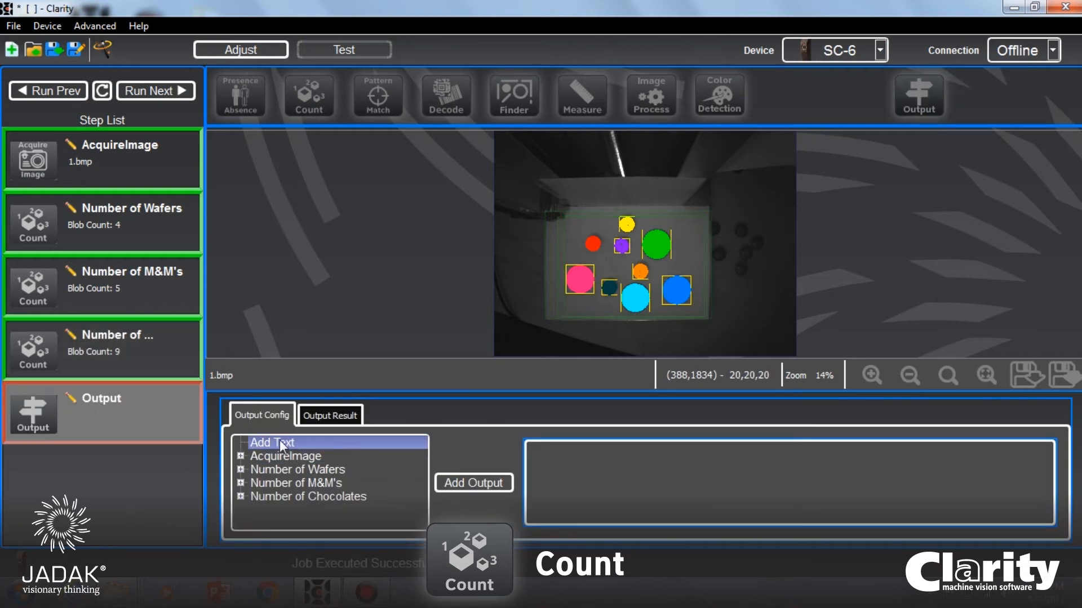
pyautogui.click(465, 482)
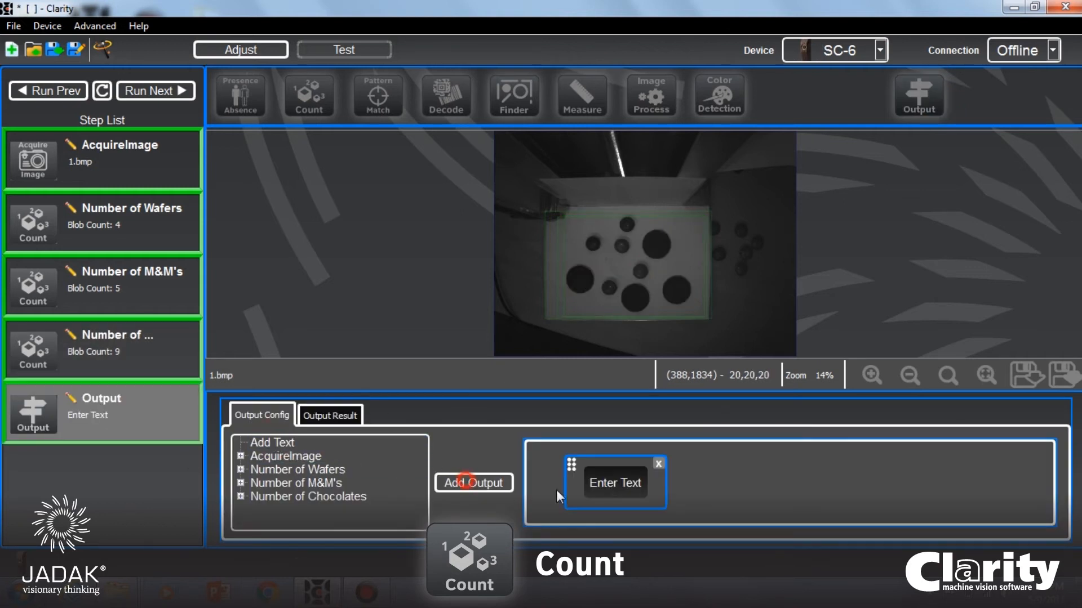
pyautogui.doubleClick(628, 483)
pyautogui.press('BackSpace')
pyautogui.write('Number of Wafer')
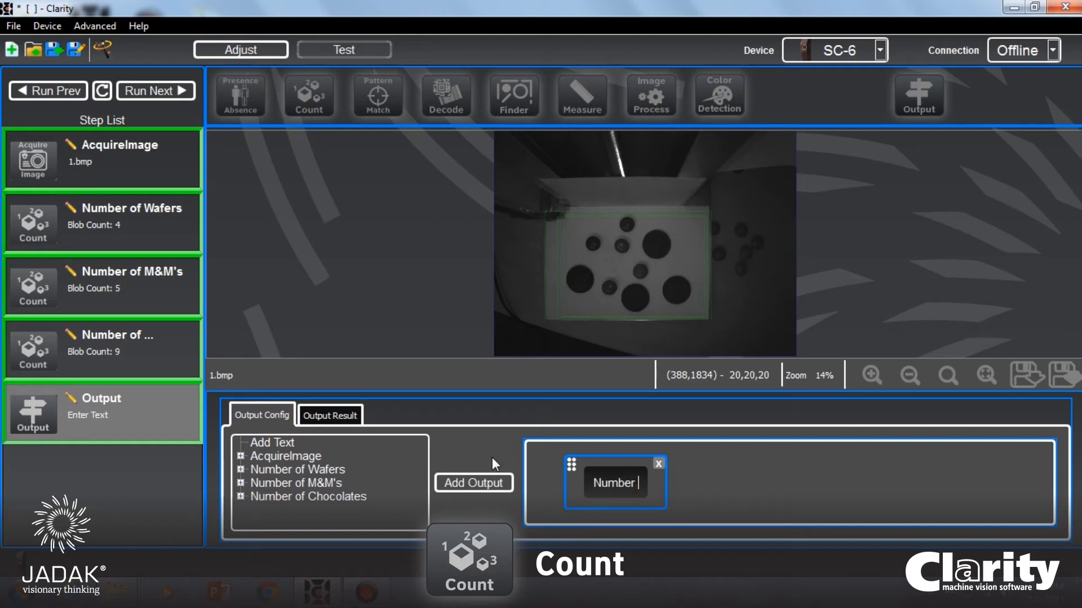
pyautogui.write('s :')
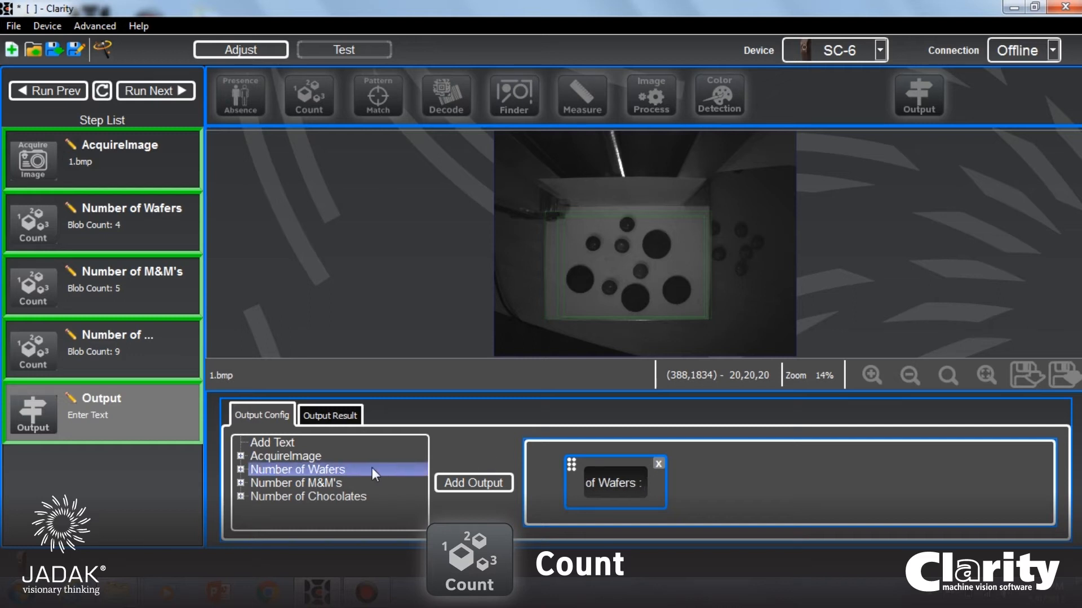
# - Append the Number of Wafers step's Blob Count to the output
pyautogui.click(355, 470)
pyautogui.doubleClick(262, 472)
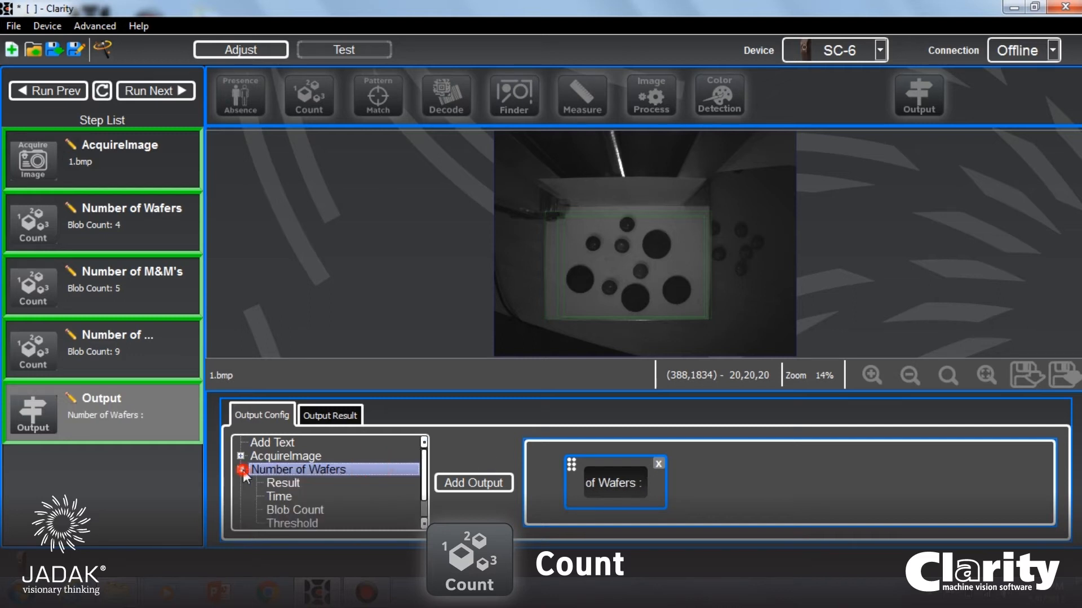
pyautogui.click(320, 508)
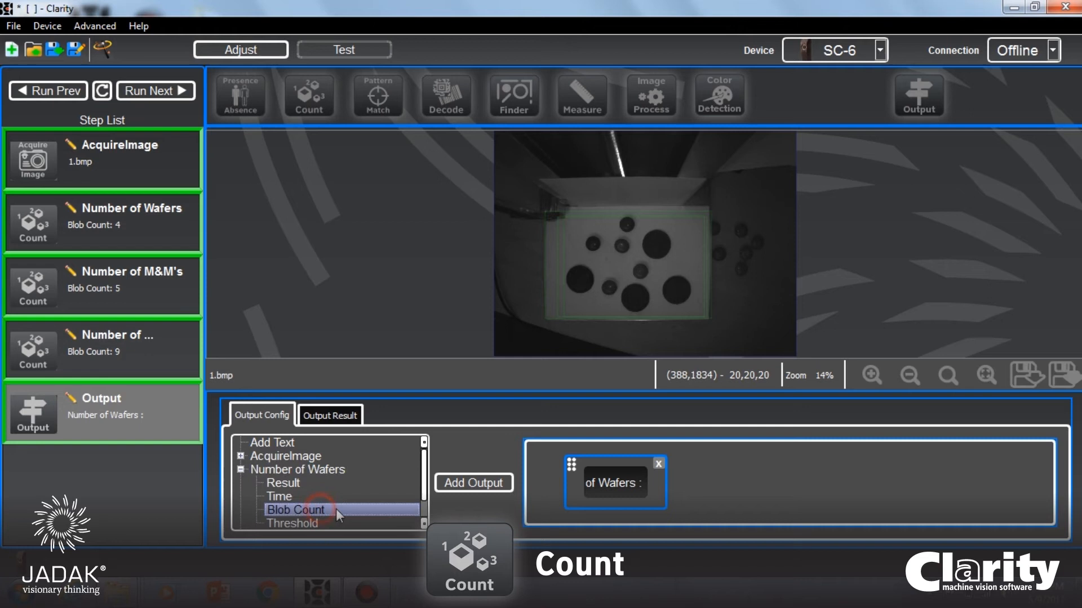
pyautogui.click(508, 480)
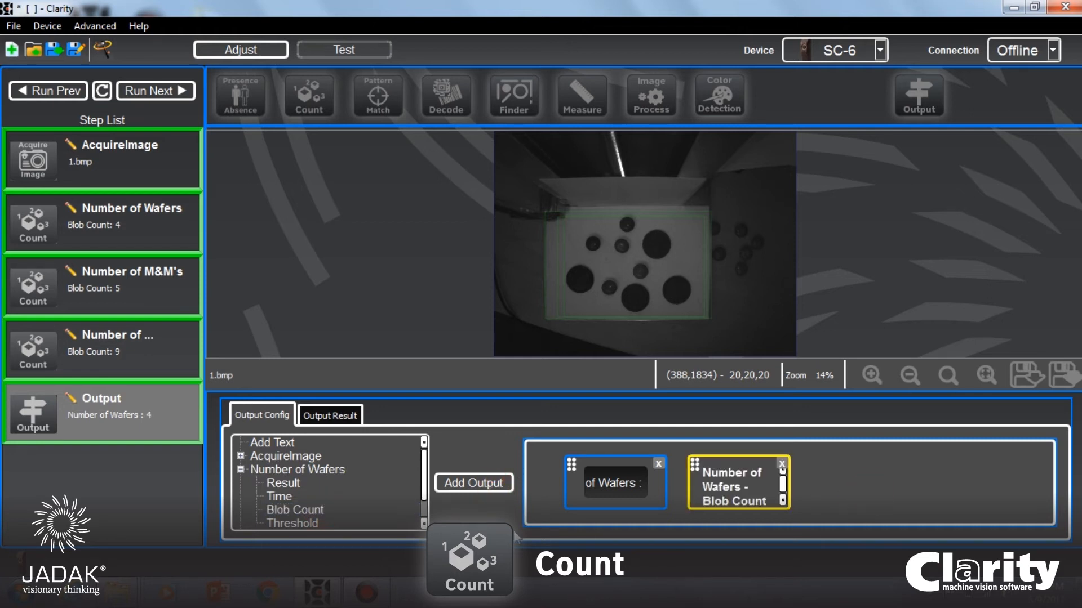
pyautogui.click(242, 469)
# - Add a second text element to the output reading "Number of M&M's :"
pyautogui.click(328, 441)
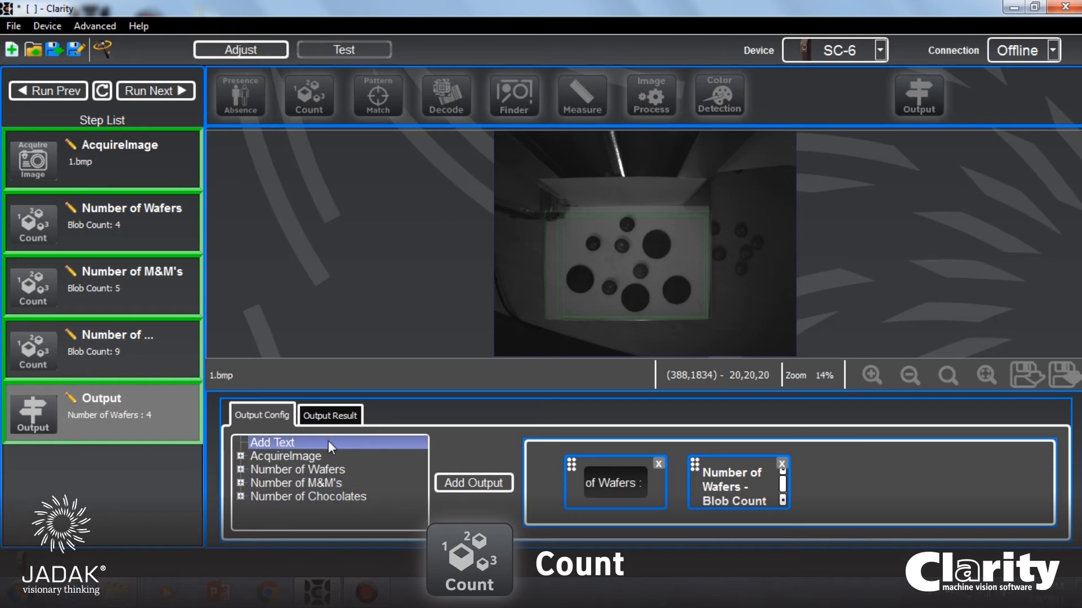
pyautogui.click(478, 487)
pyautogui.moveTo(889, 486); pyautogui.dragTo(752, 499)
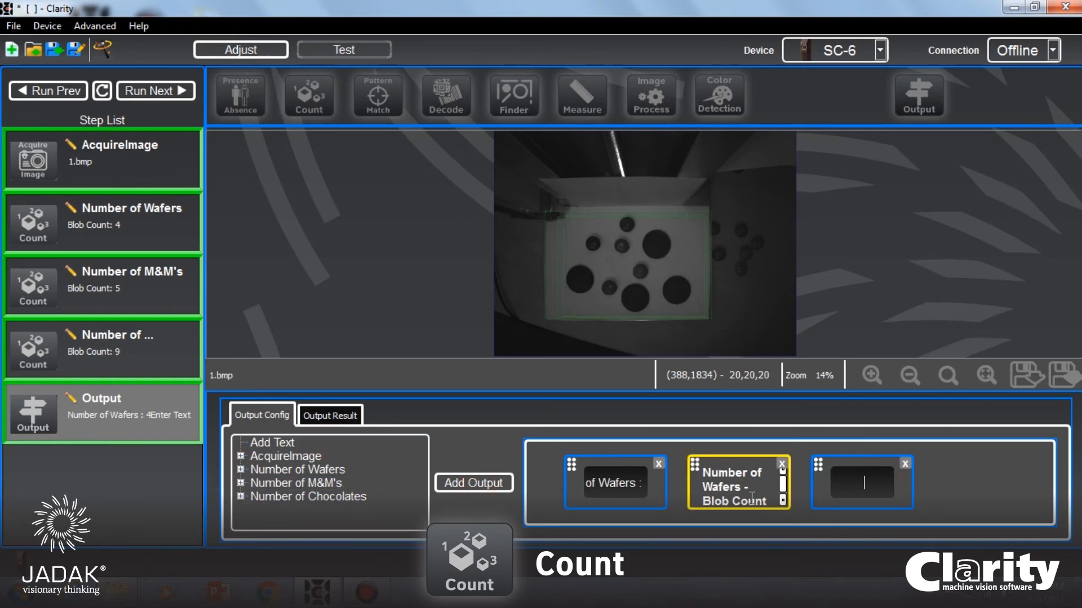
pyautogui.write('Nu')
pyautogui.write('mber of ')
pyautogui.write("M&M'")
pyautogui.write('s :')
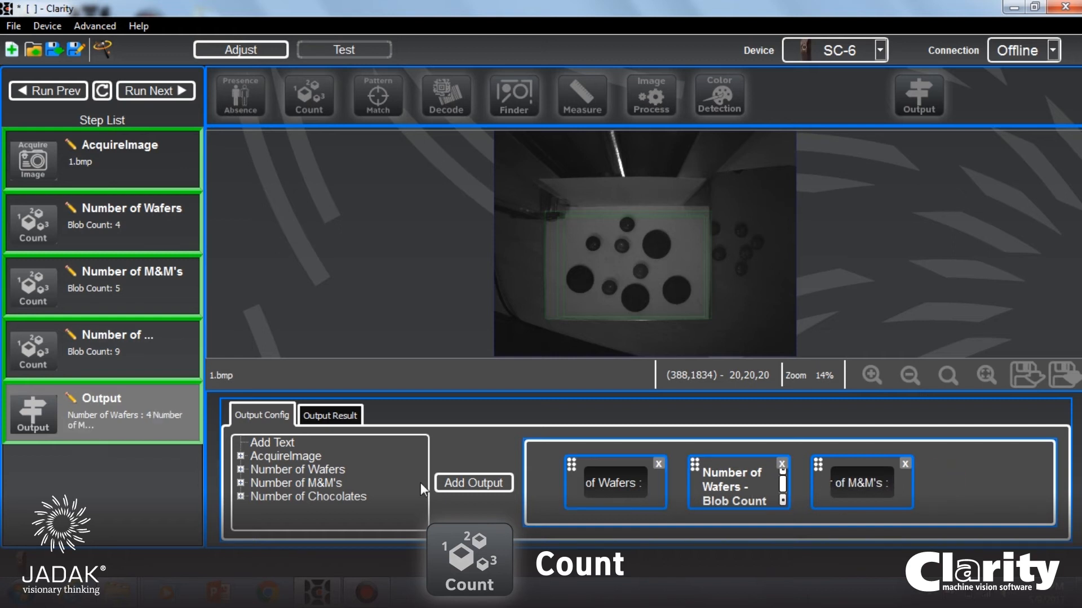
# - Append the Number of M&M's step's Blob Count to the output
pyautogui.click(257, 484)
pyautogui.doubleClick(256, 484)
pyautogui.click(295, 523)
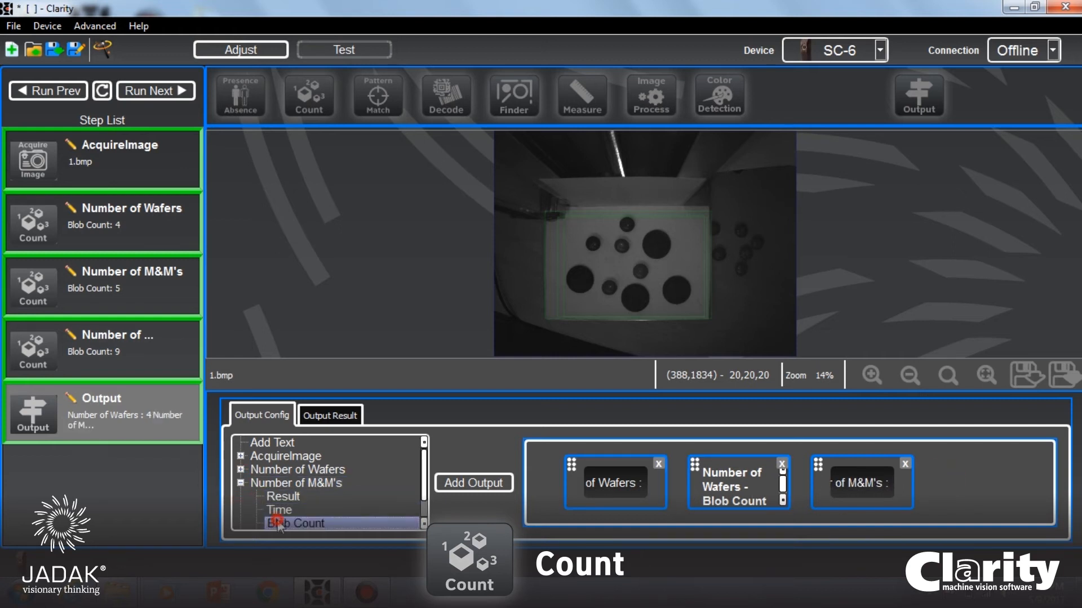
pyautogui.click(457, 485)
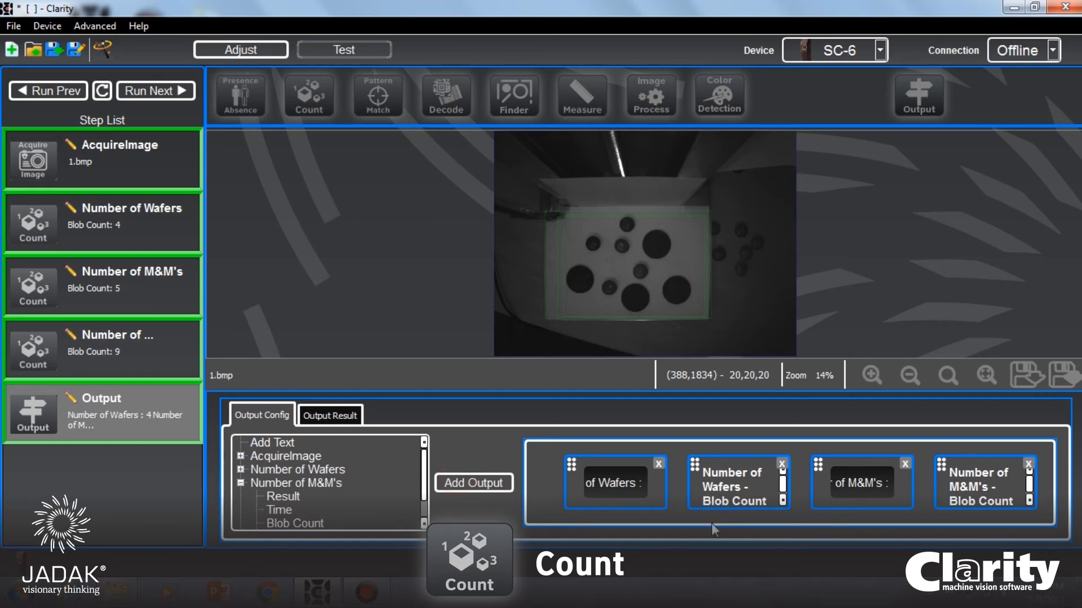
# - Add a third text element to the output reading "Is there enough chocolates?"
pyautogui.click(272, 443)
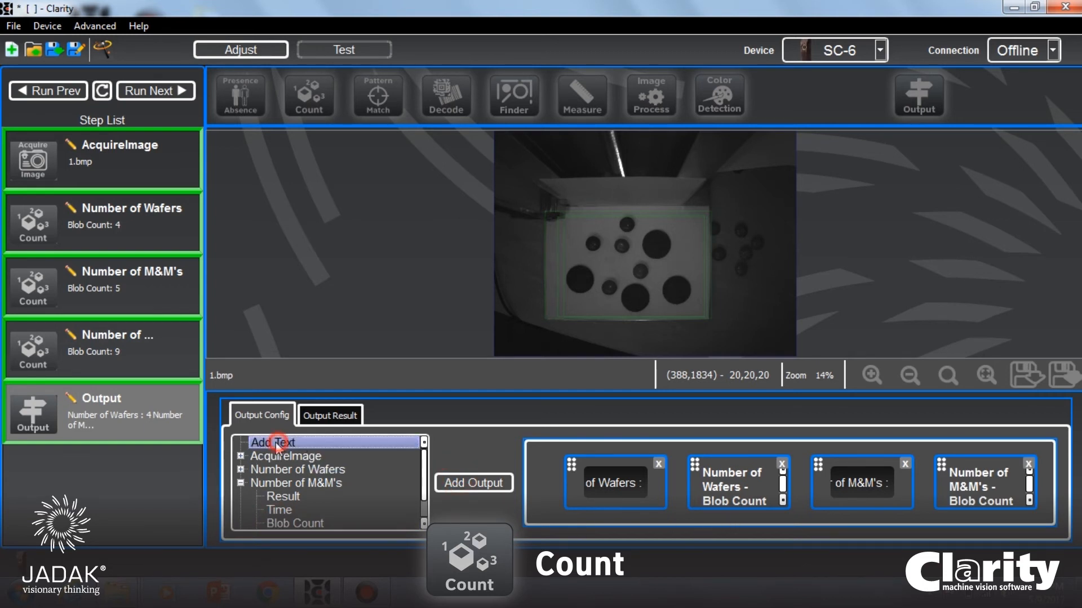
pyautogui.click(487, 485)
pyautogui.moveTo(879, 521); pyautogui.dragTo(1012, 521)
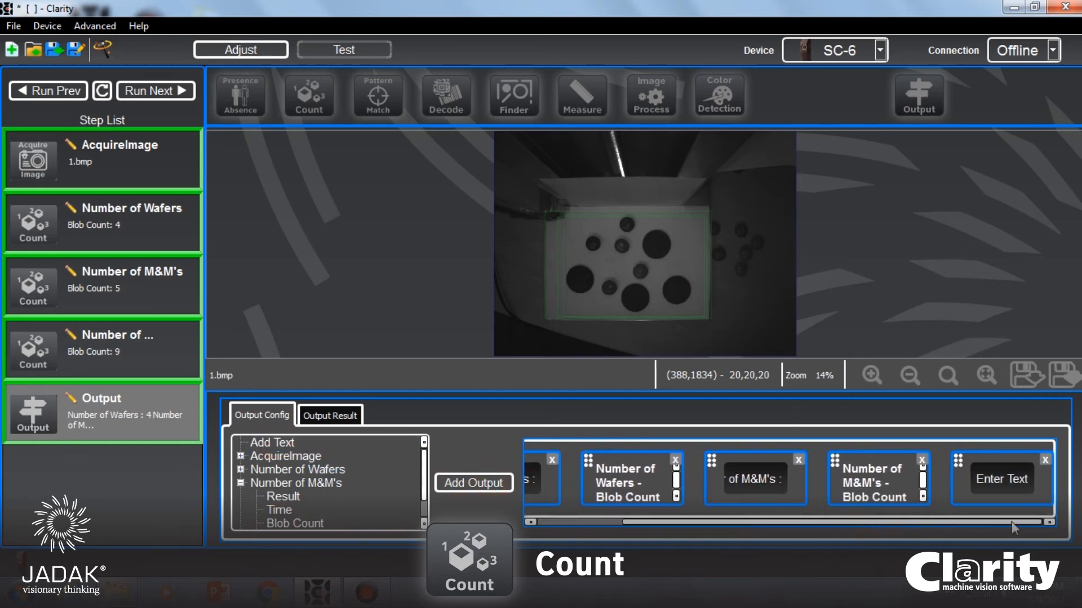
pyautogui.click(1006, 485)
pyautogui.click(924, 492)
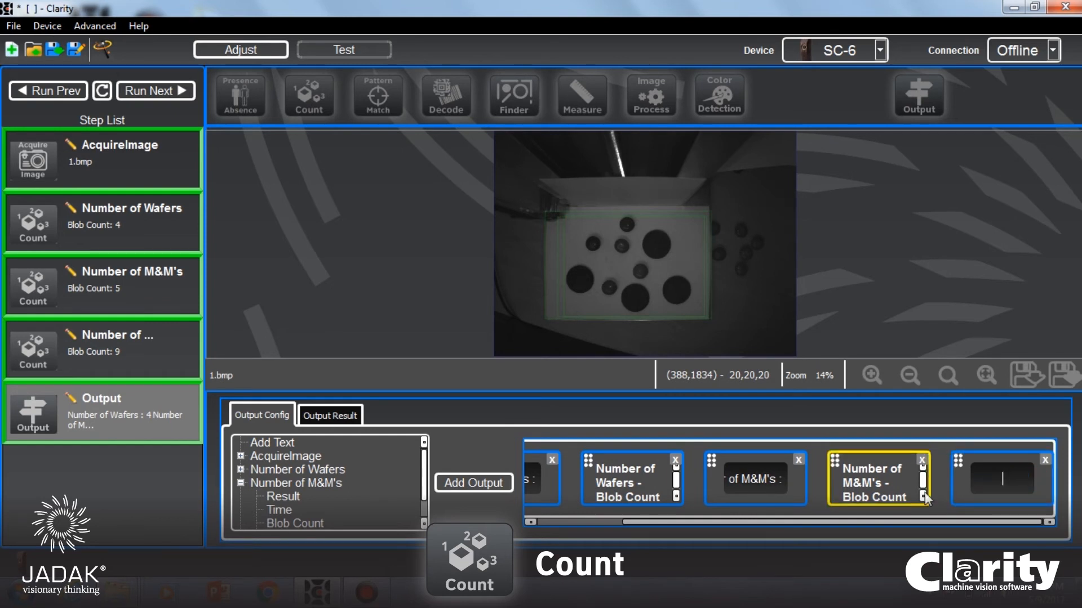
pyautogui.write('Is t')
pyautogui.write('here enough ')
pyautogui.write('choc')
pyautogui.write('olates')
pyautogui.write('?')
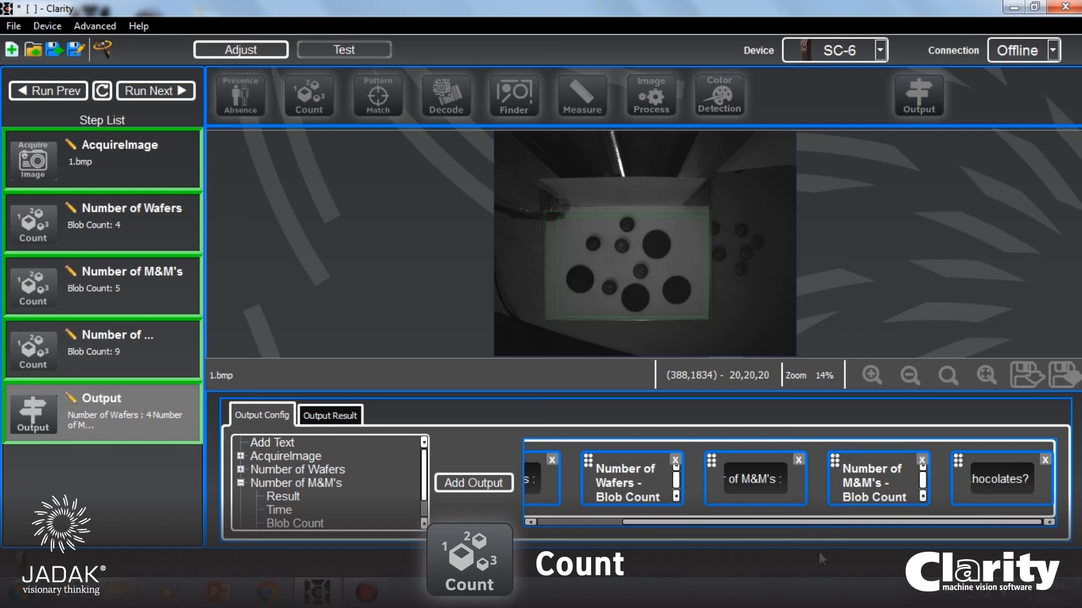
# - Append the Number of Chocolates step's Result to the end of the output
pyautogui.click(241, 483)
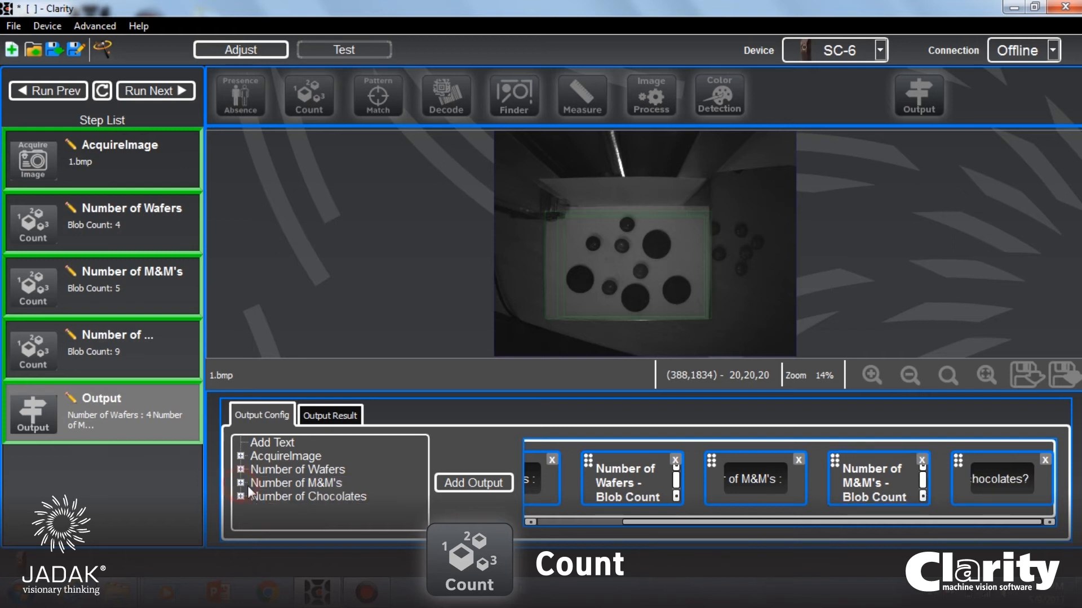
pyautogui.click(241, 497)
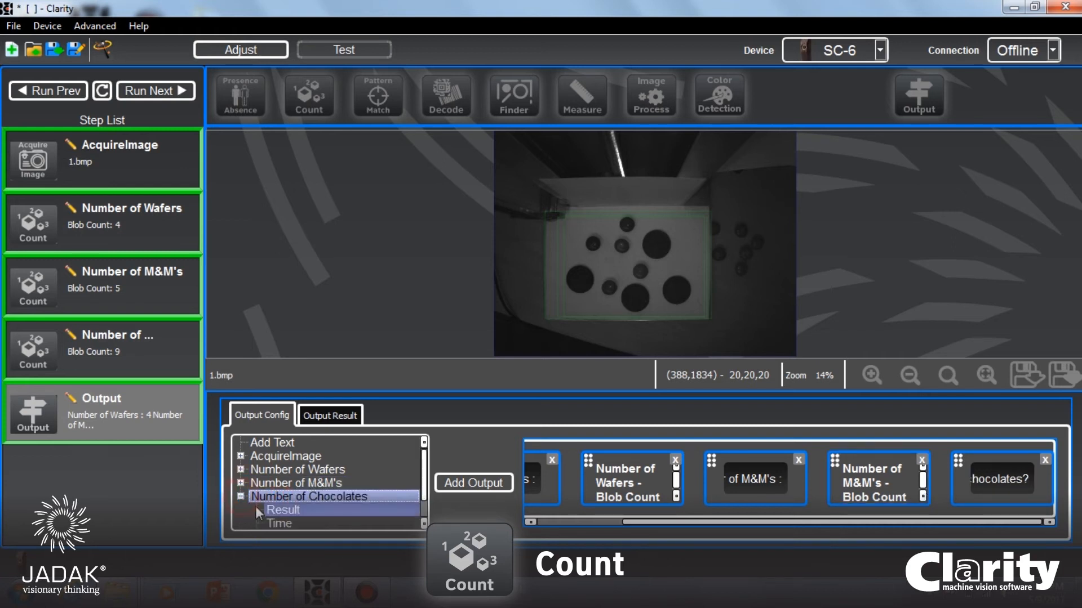
pyautogui.scroll(-1, 423, 488)
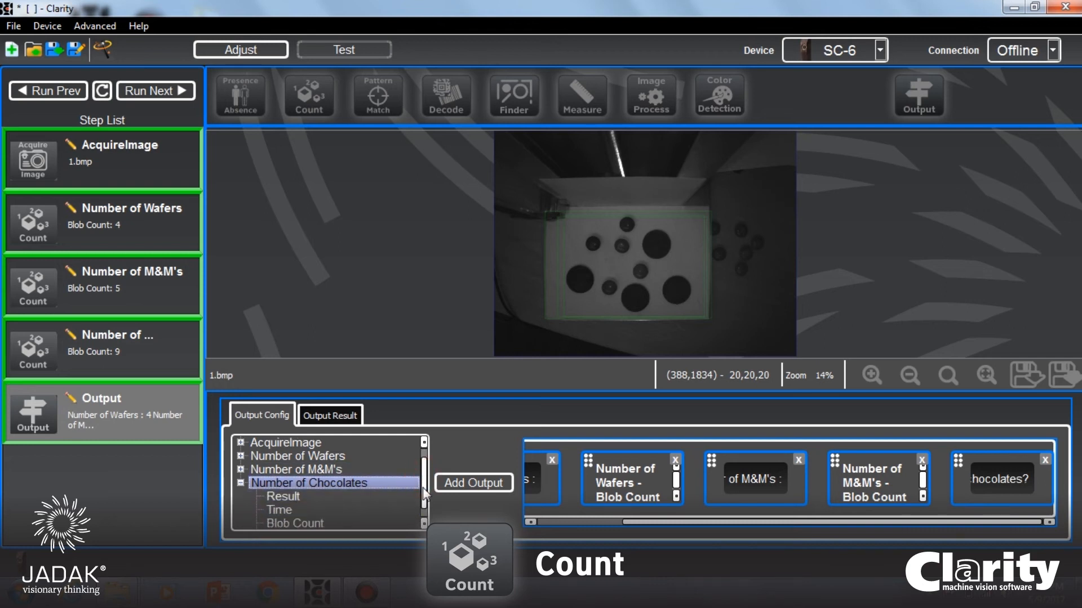
pyautogui.click(296, 498)
pyautogui.click(297, 498)
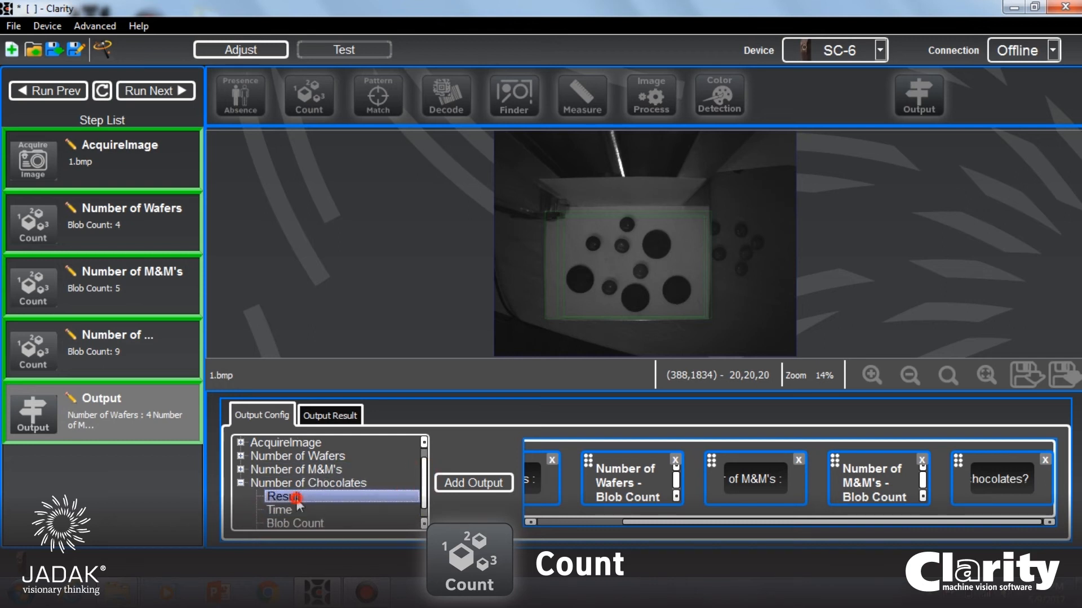
pyautogui.click(463, 484)
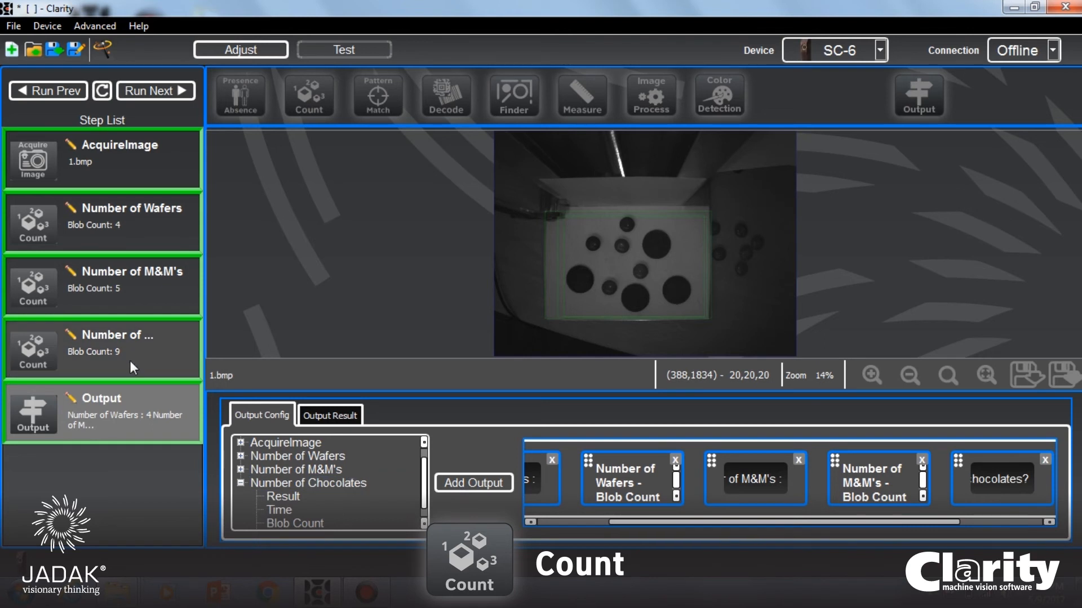
# - Set the Number of Chocolates pass criteria to a maximum of 100 and a minimum of 9 blobs
pyautogui.click(90, 338)
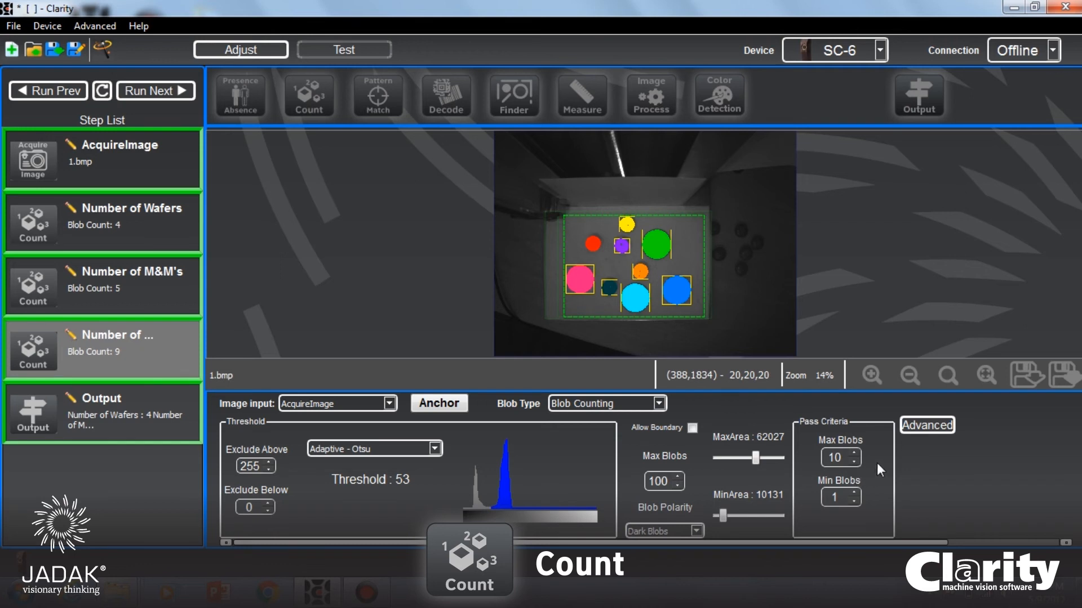
pyautogui.click(856, 452)
pyautogui.click(853, 453)
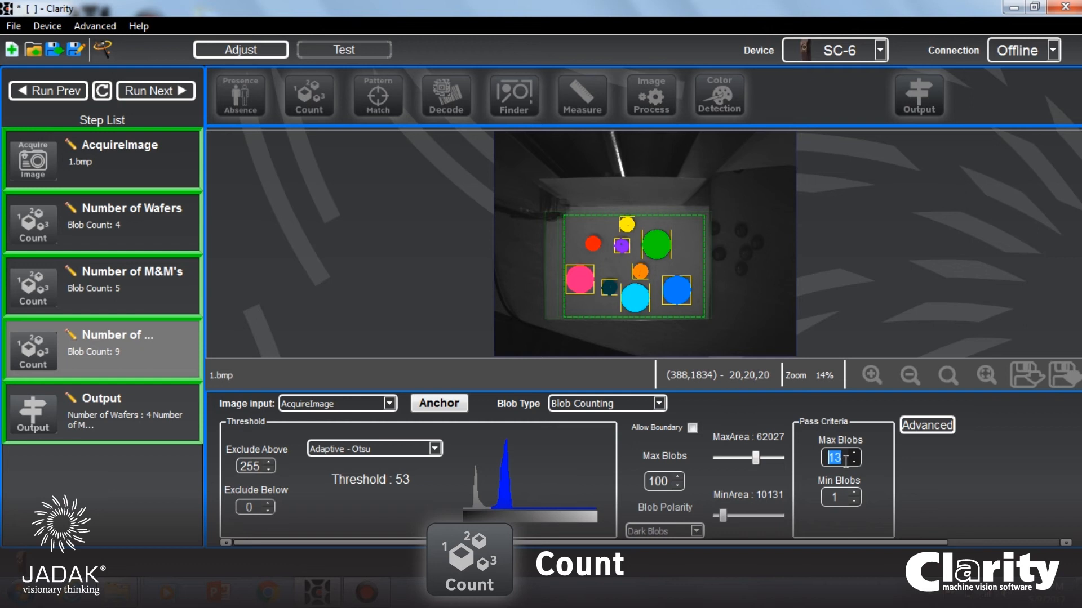
pyautogui.write('100')
pyautogui.click(839, 497)
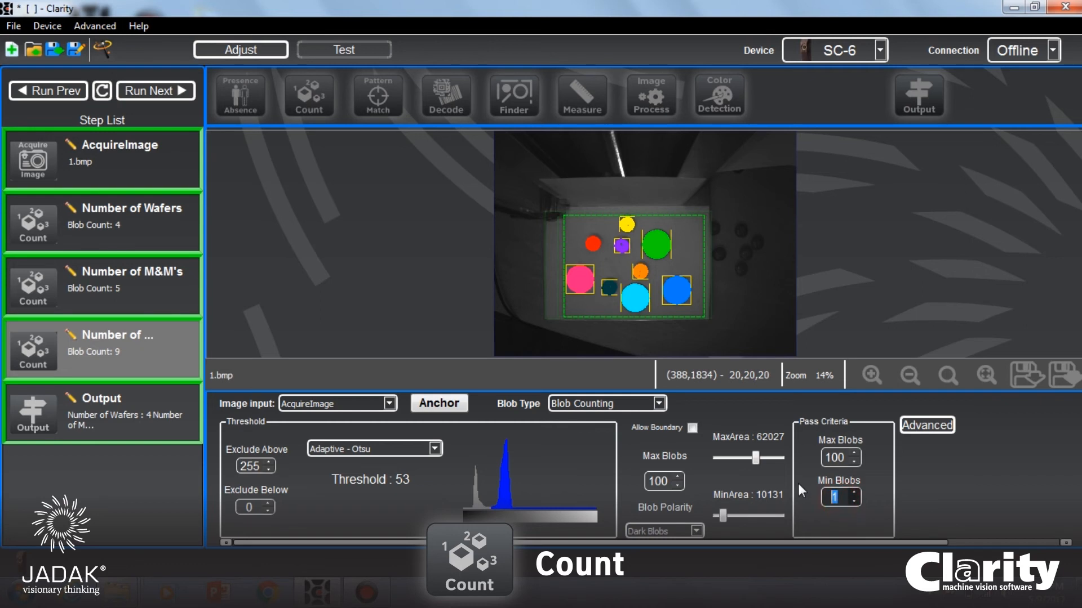
pyautogui.write('9')
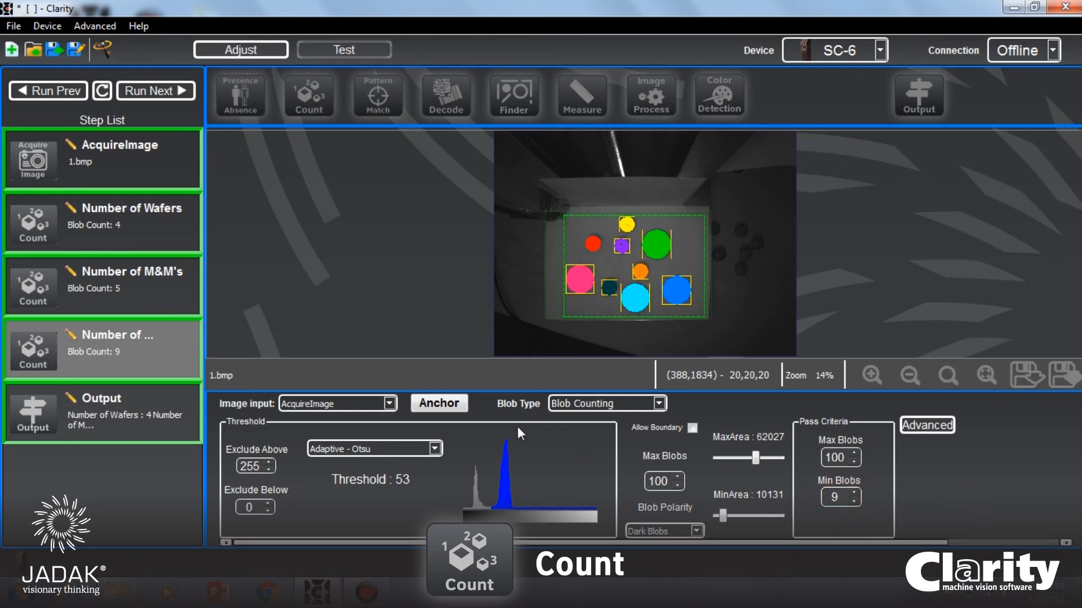
# - Review the blob settings and pass criteria of the Number of M&M's and Number of Wafers steps
pyautogui.click(138, 298)
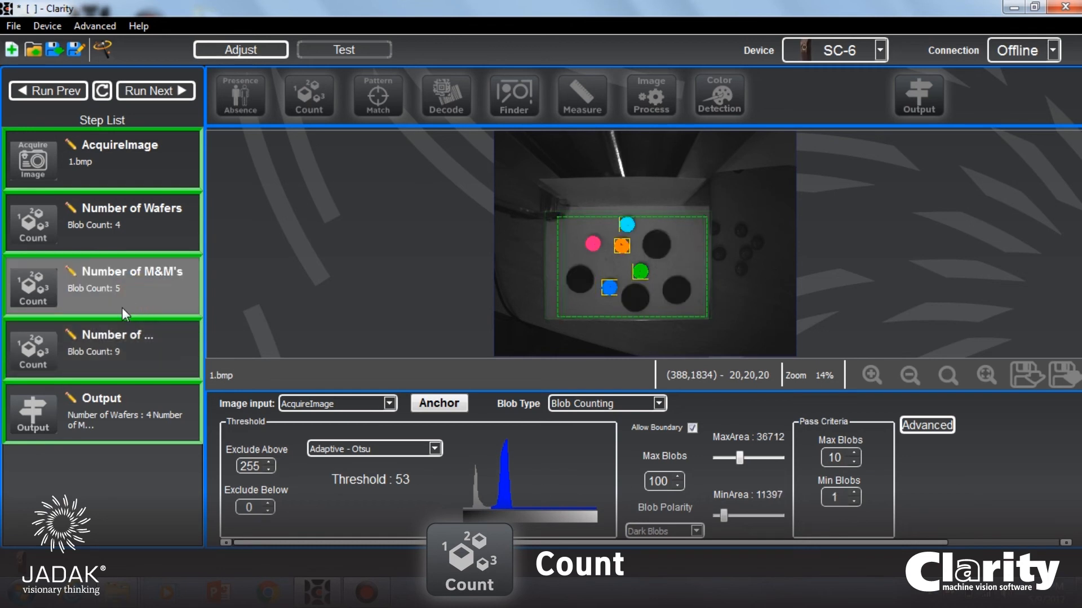
pyautogui.click(120, 235)
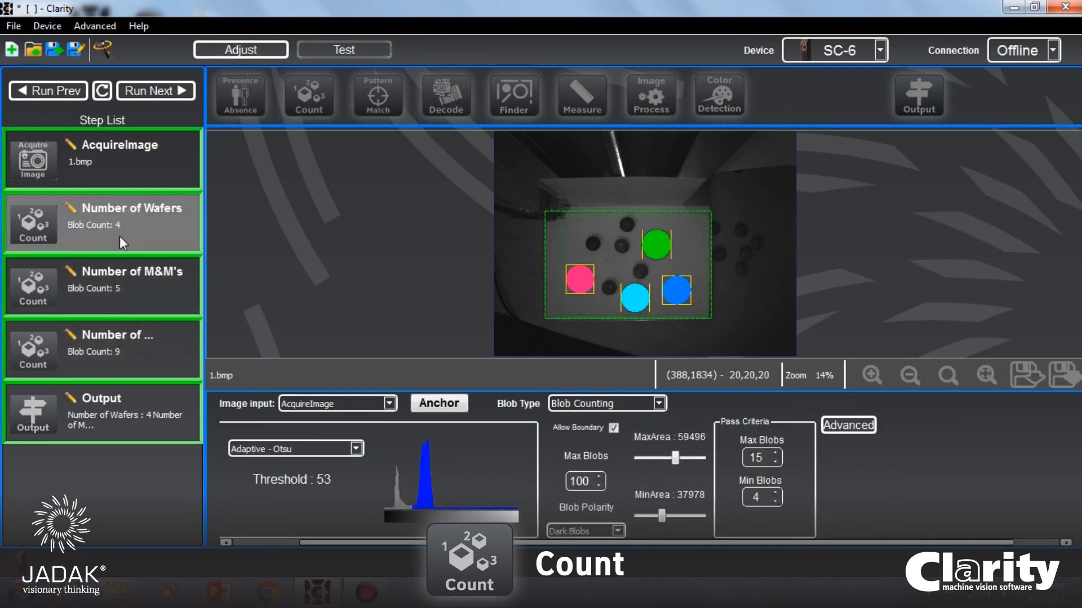
pyautogui.click(116, 290)
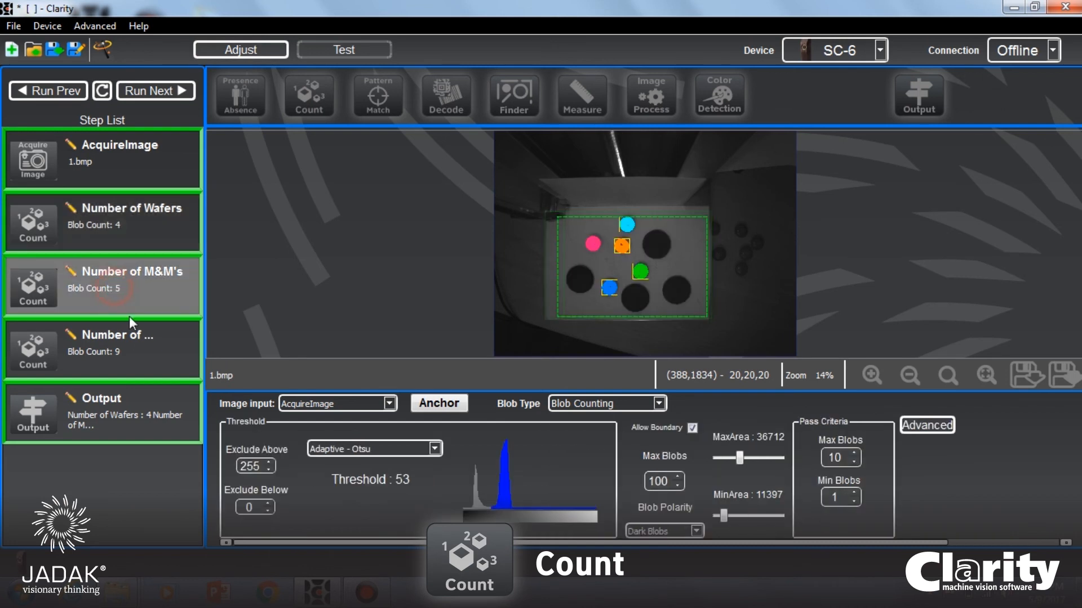
# - Show the Output step's result text and check it by running the job on 2.bmp and M&M.bmp
pyautogui.click(149, 410)
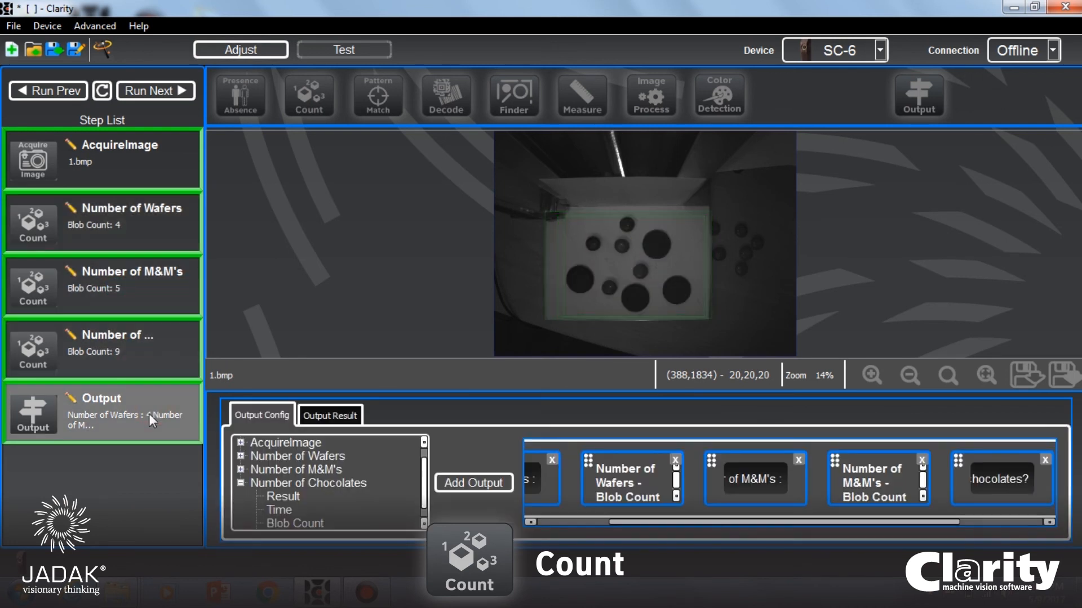
pyautogui.click(342, 418)
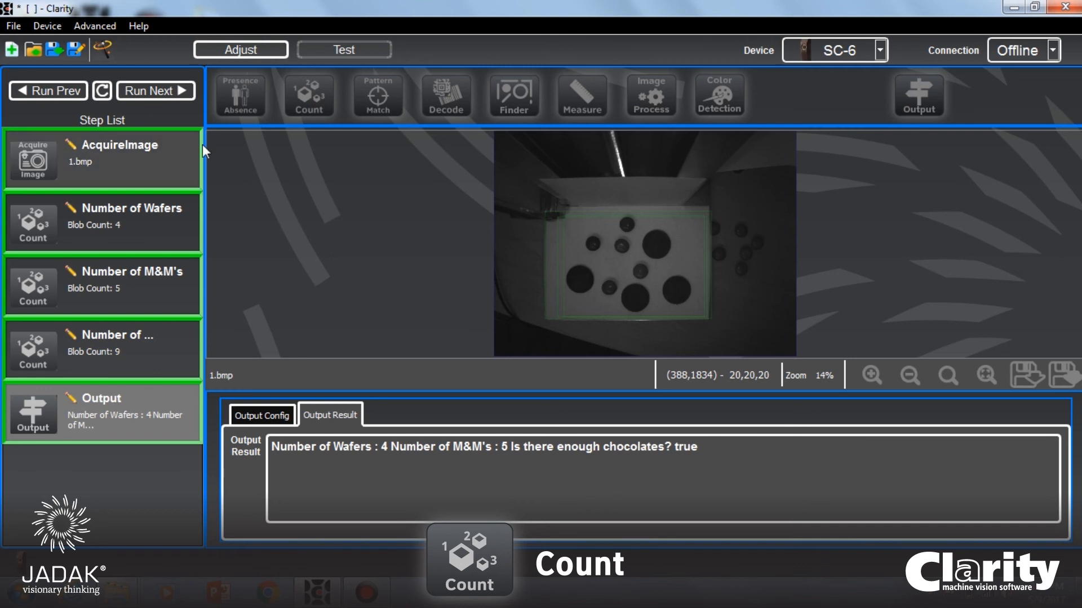
pyautogui.click(164, 94)
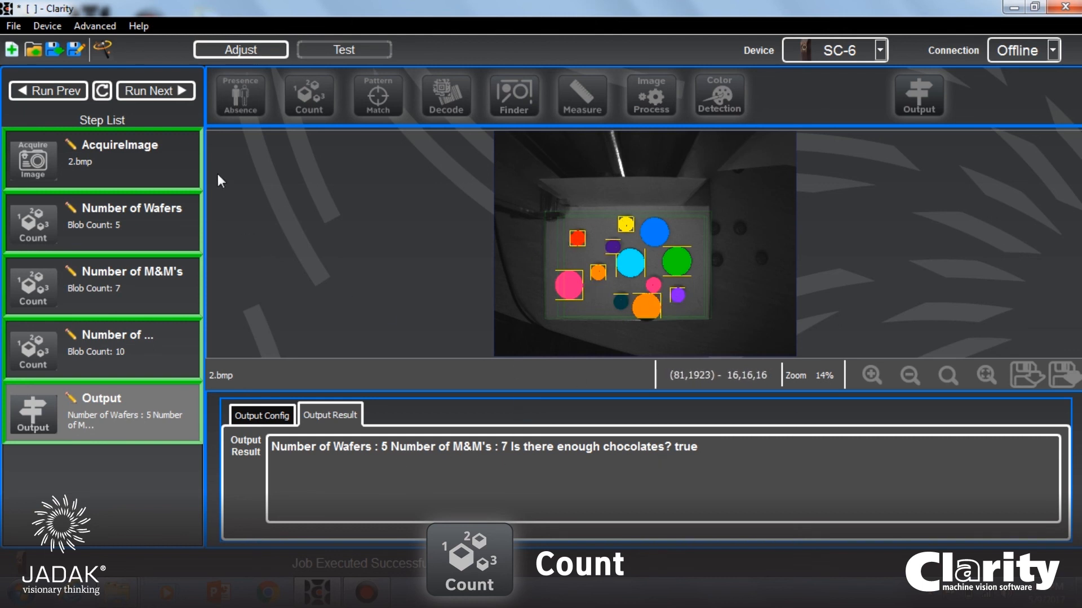
pyautogui.click(158, 90)
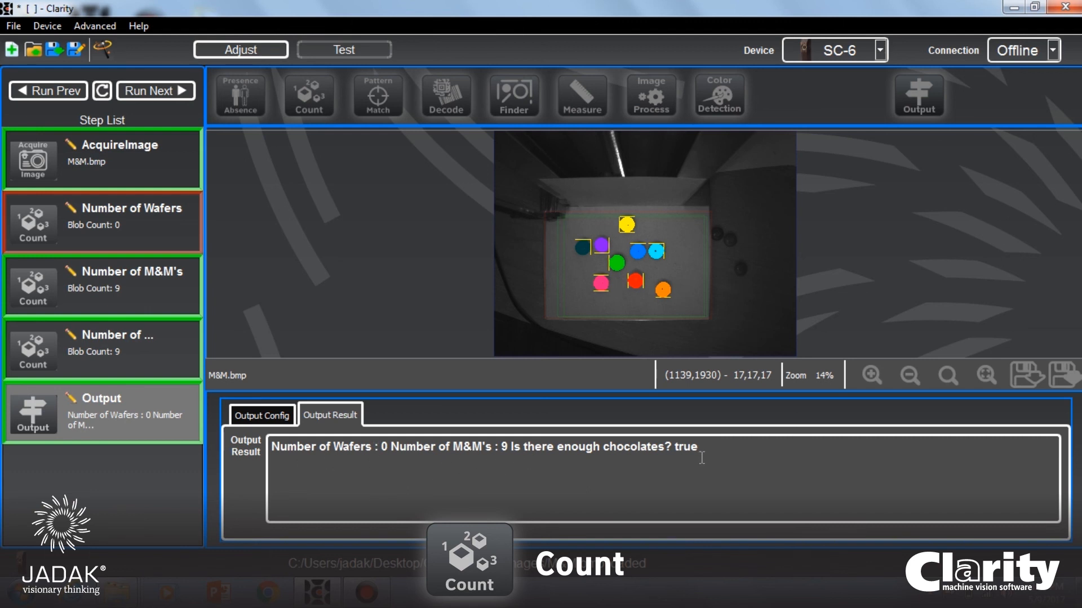
# - Inspect the Number of Wafers step on M&M.bmp, then check the output result for Wafers.bmp and 1.bmp
pyautogui.click(170, 244)
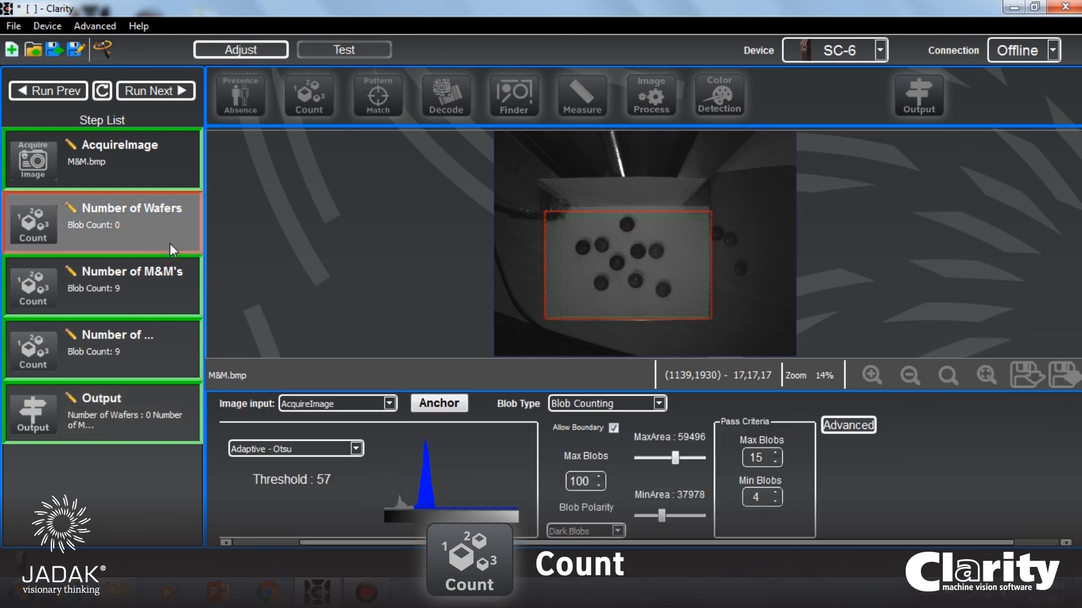
pyautogui.click(155, 411)
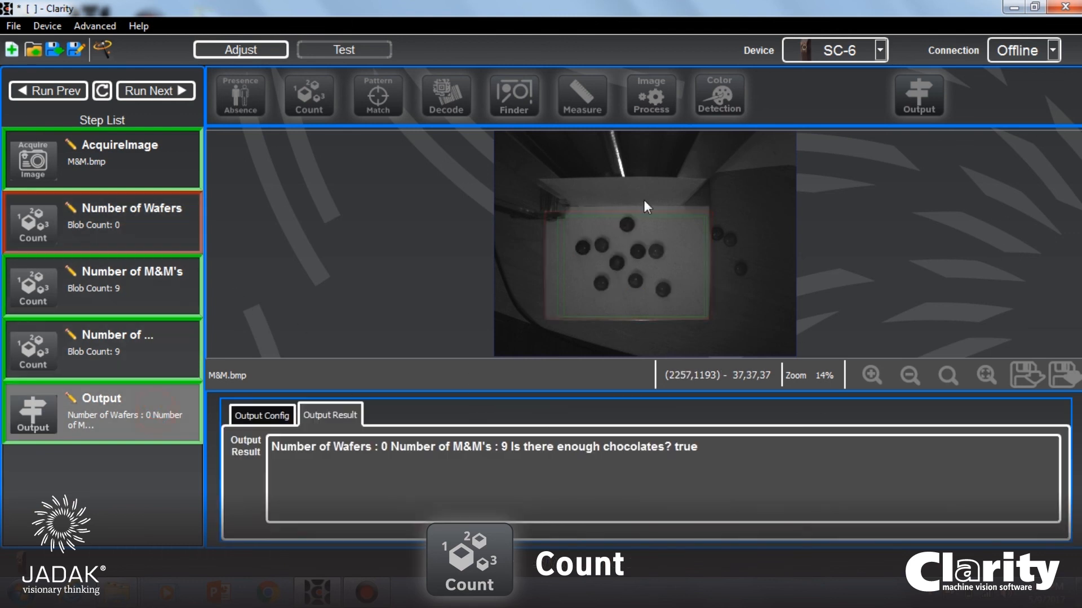
pyautogui.click(169, 91)
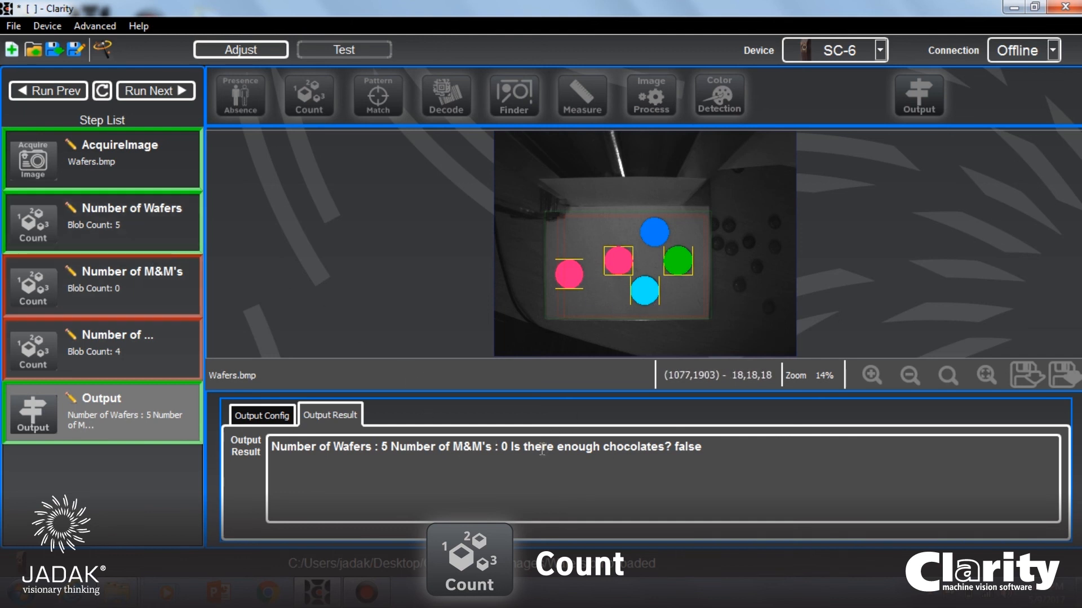
pyautogui.click(151, 96)
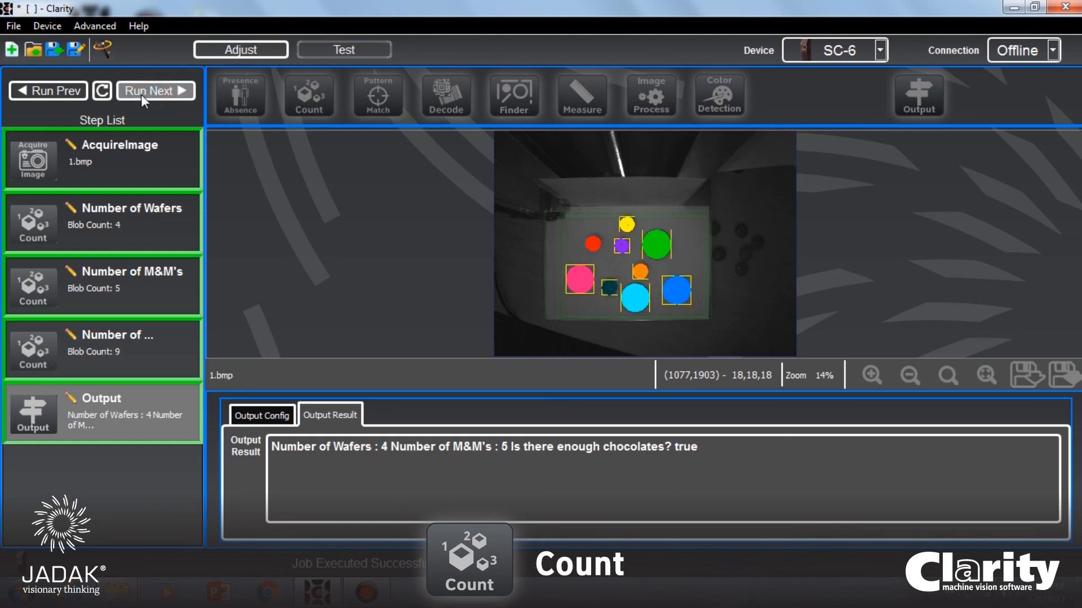